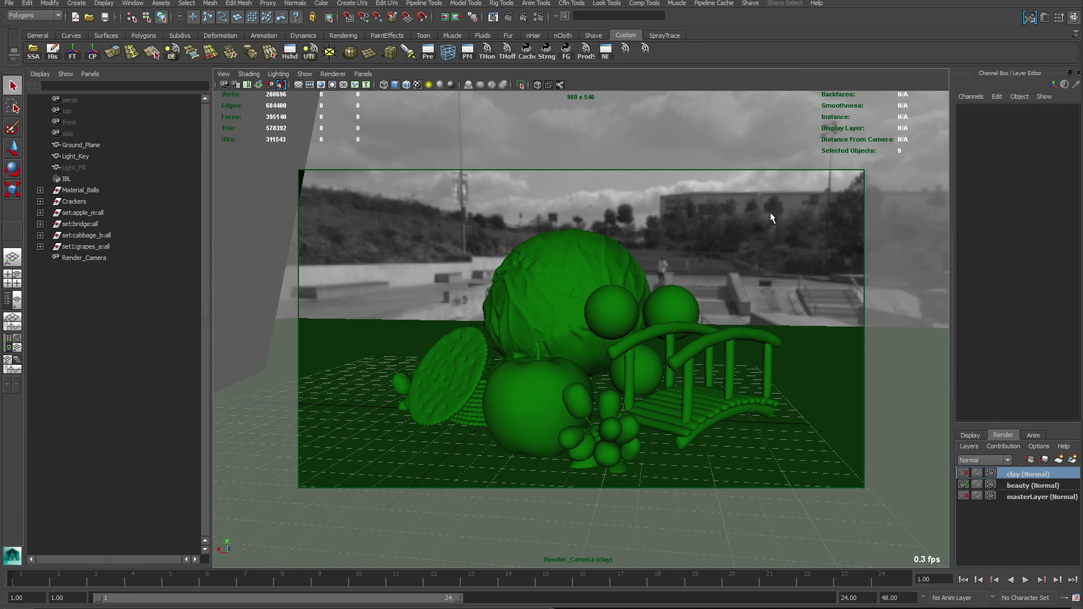
# - Select the IBL environment and switch to the perspective camera to view the whole scene from above
pyautogui.click(723, 218)
pyautogui.press('space')
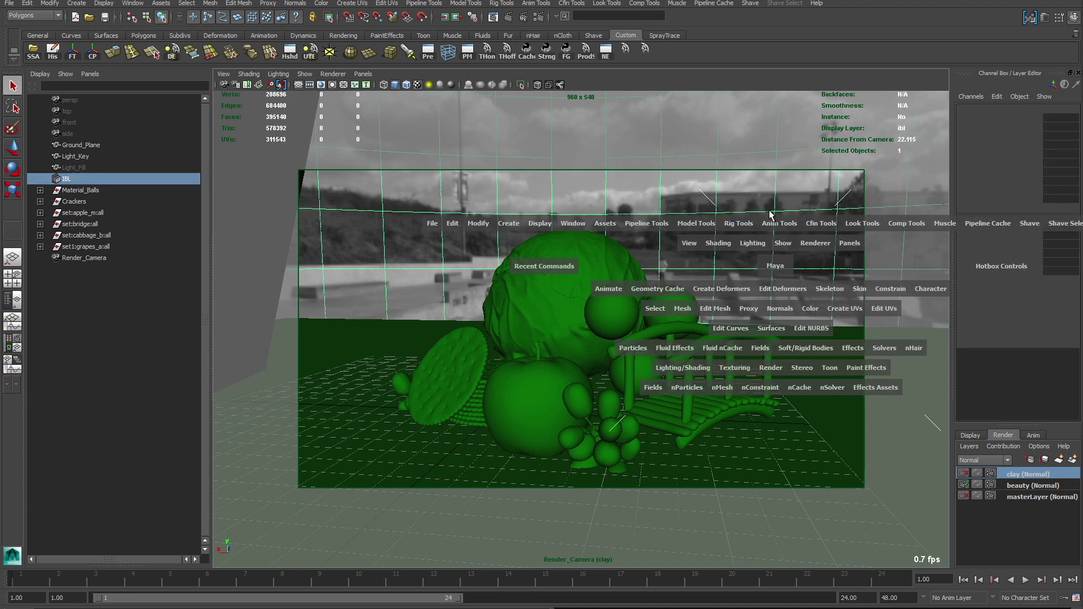
pyautogui.moveTo(774, 272); pyautogui.dragTo(561, 313)
pyautogui.scroll(5, 587, 327)
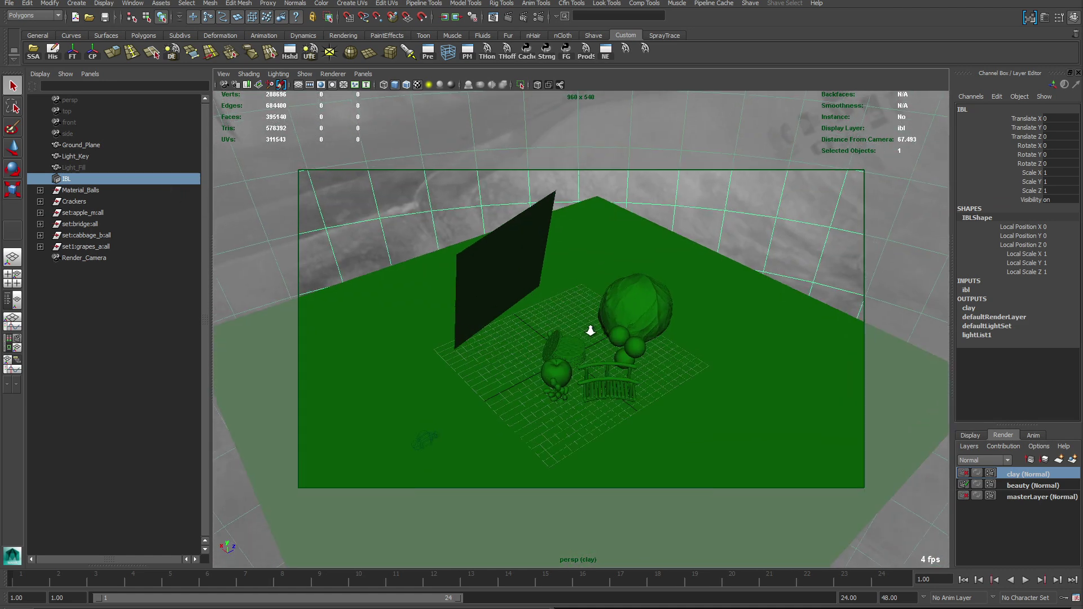
# - Select the Light_Key plane and examine the tint and intensity settings of its Key_Light material
pyautogui.click(75, 156)
pyautogui.hotkey('ctrl', 'a')
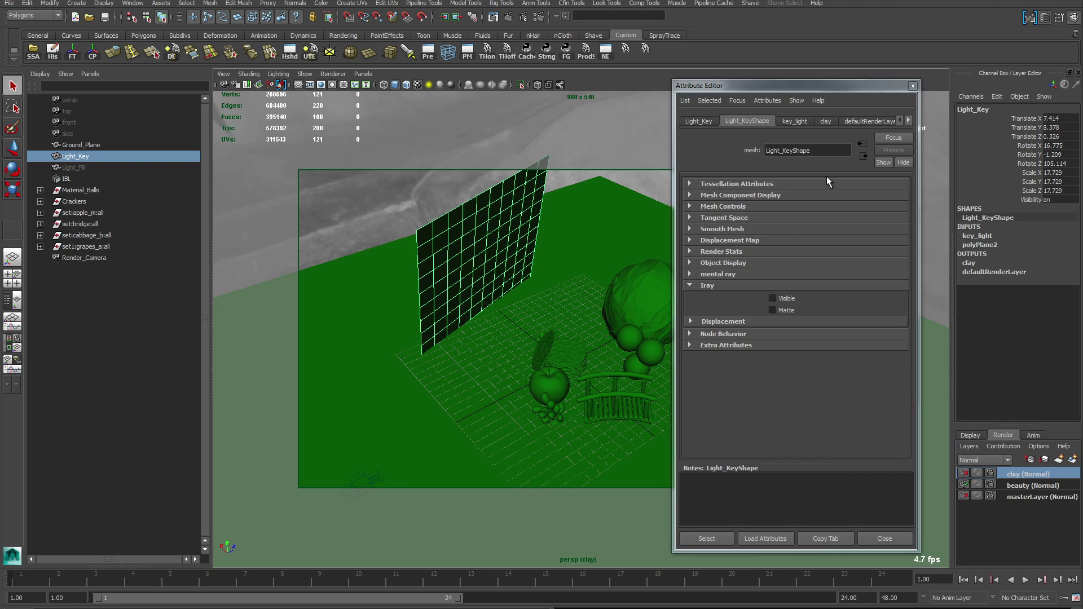
pyautogui.click(909, 121)
pyautogui.click(908, 120)
pyautogui.click(874, 121)
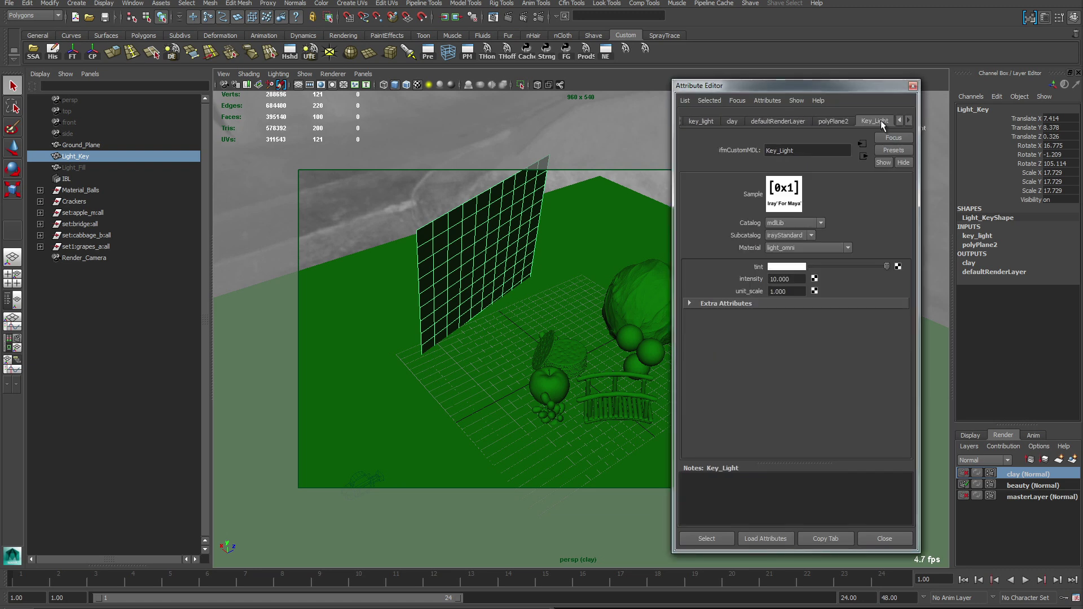
pyautogui.moveTo(364, 344)
pyautogui.keyDown('alt'); pyautogui.mouseDown()
pyautogui.moveTo(399, 327)
pyautogui.moveTo(369, 329)
pyautogui.mouseUp(); pyautogui.keyUp('alt')
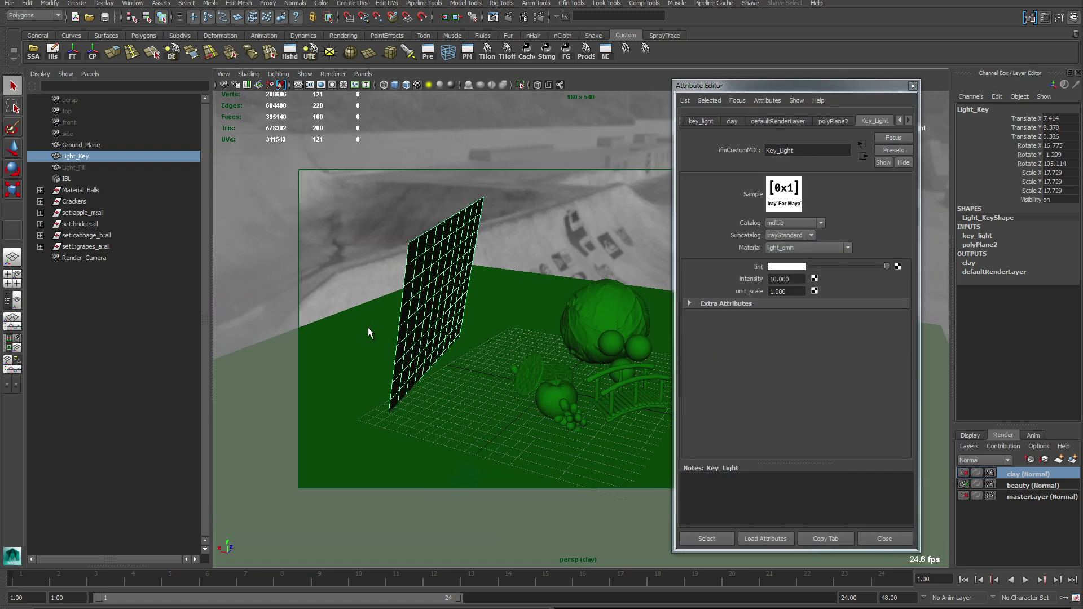
# - Return the perspective camera to the saved view bookmark "main"
pyautogui.click(228, 76)
pyautogui.moveTo(274, 202)
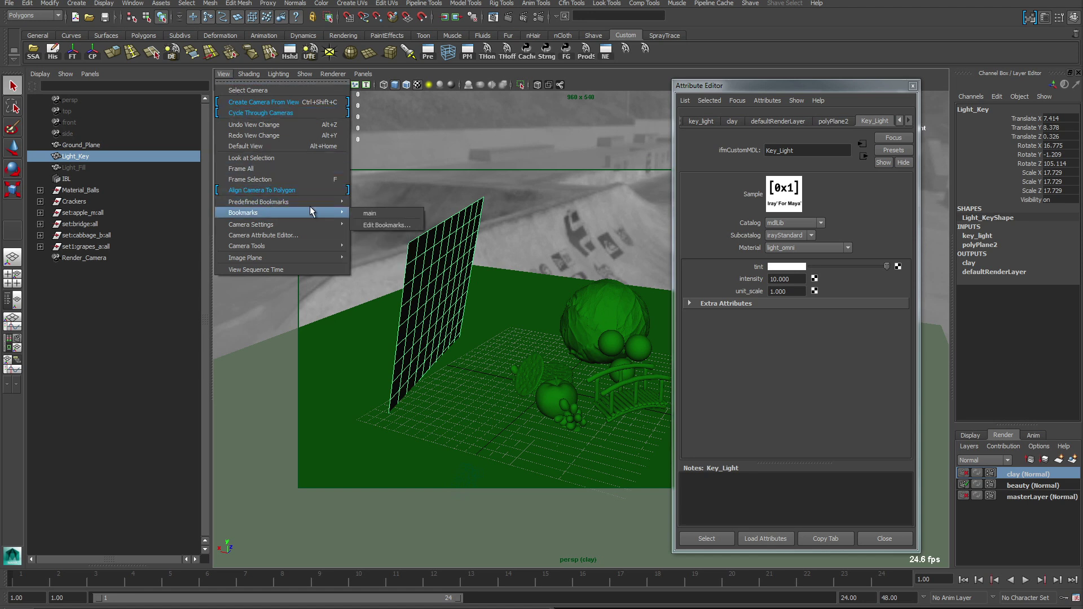
pyautogui.click(361, 208)
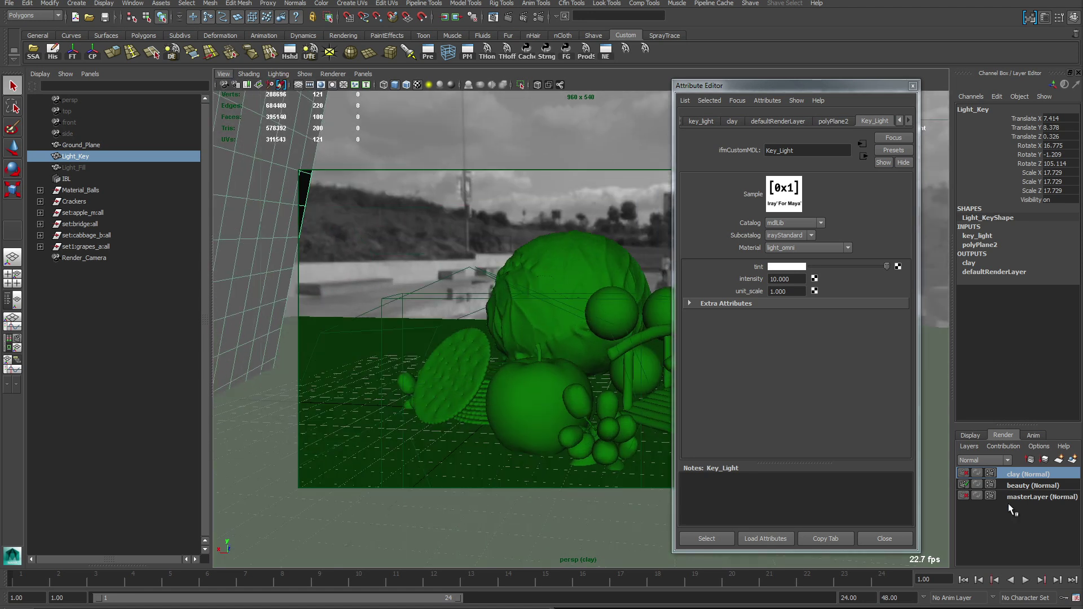
# - Activate the beauty render layer and display the textured scene with Viewport 2.0
pyautogui.click(1028, 488)
pyautogui.click(333, 74)
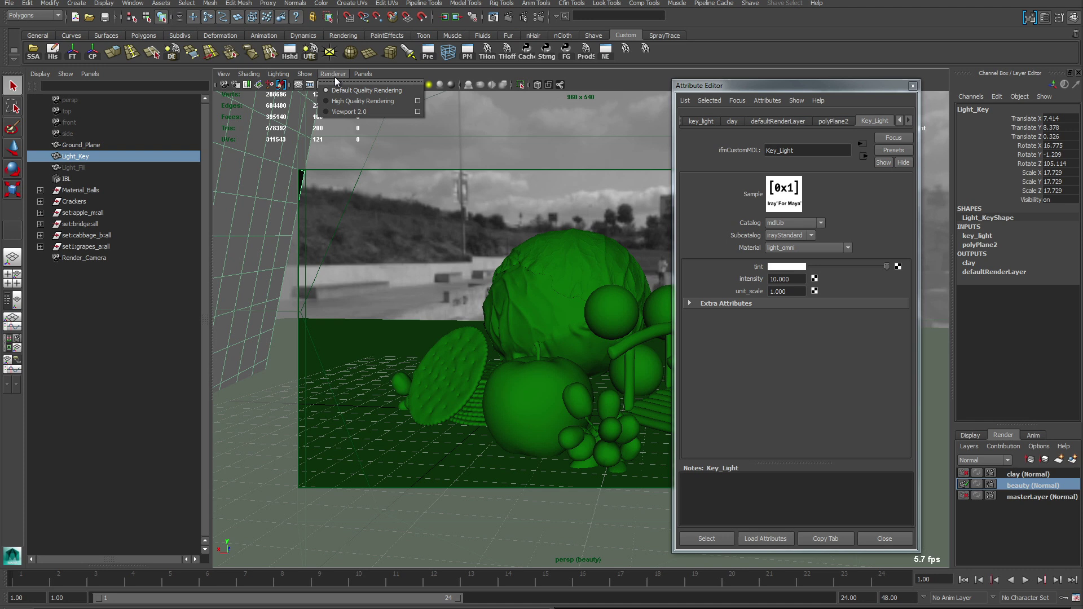
pyautogui.click(345, 112)
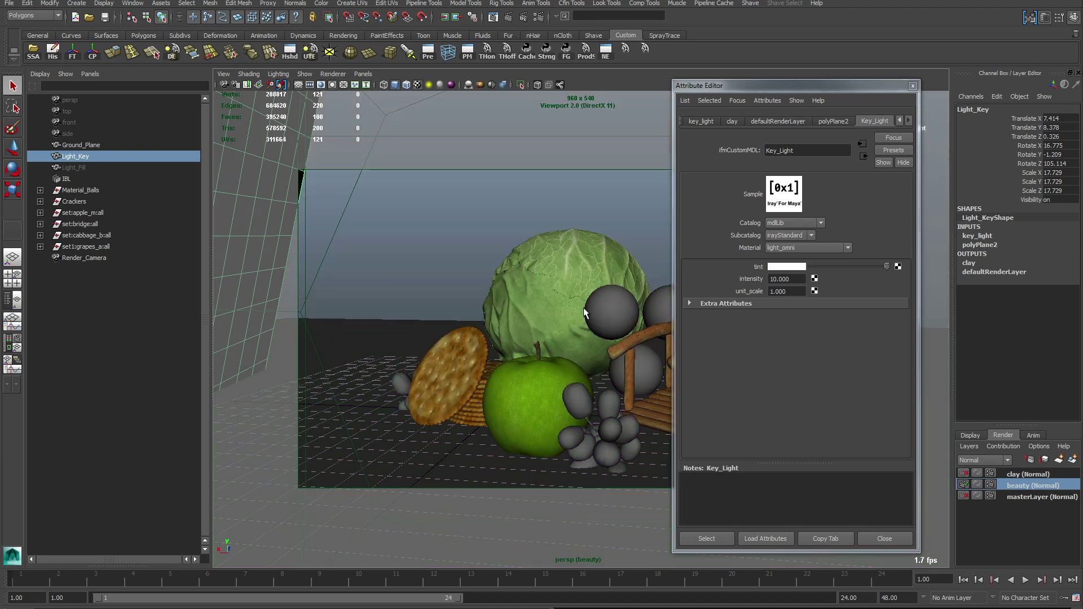
pyautogui.click(913, 86)
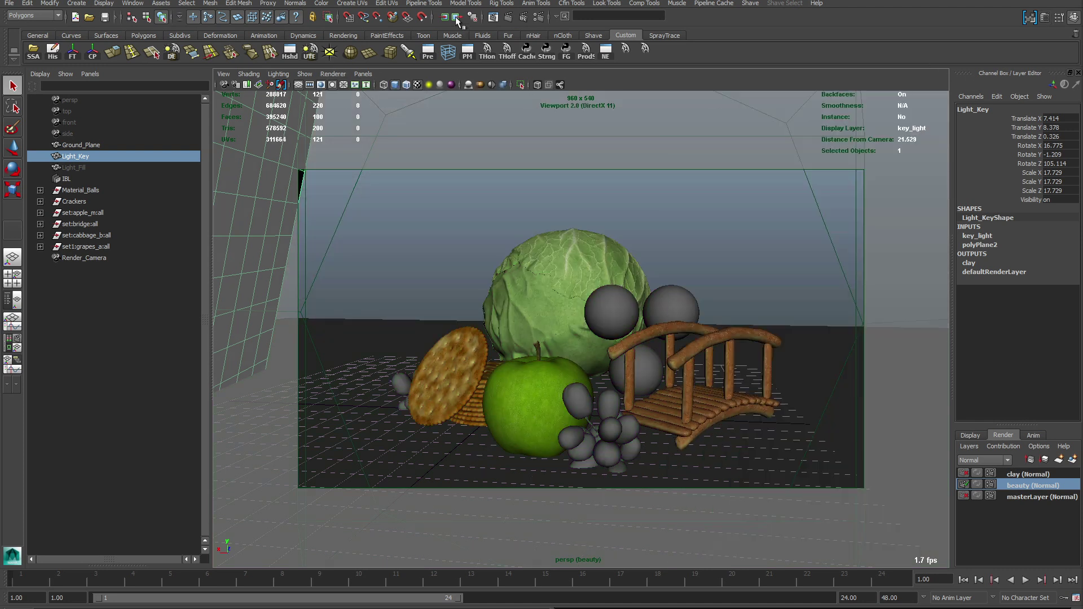
# - Open the Render View, activate the clay render layer and start an interactive Iray render of it
pyautogui.click(494, 17)
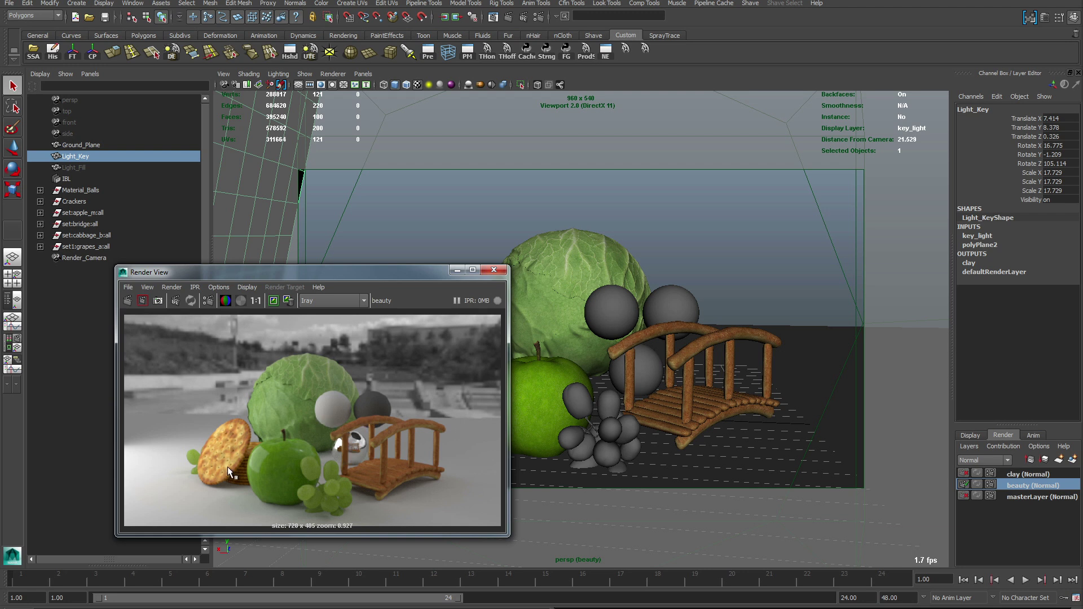
pyautogui.click(1011, 475)
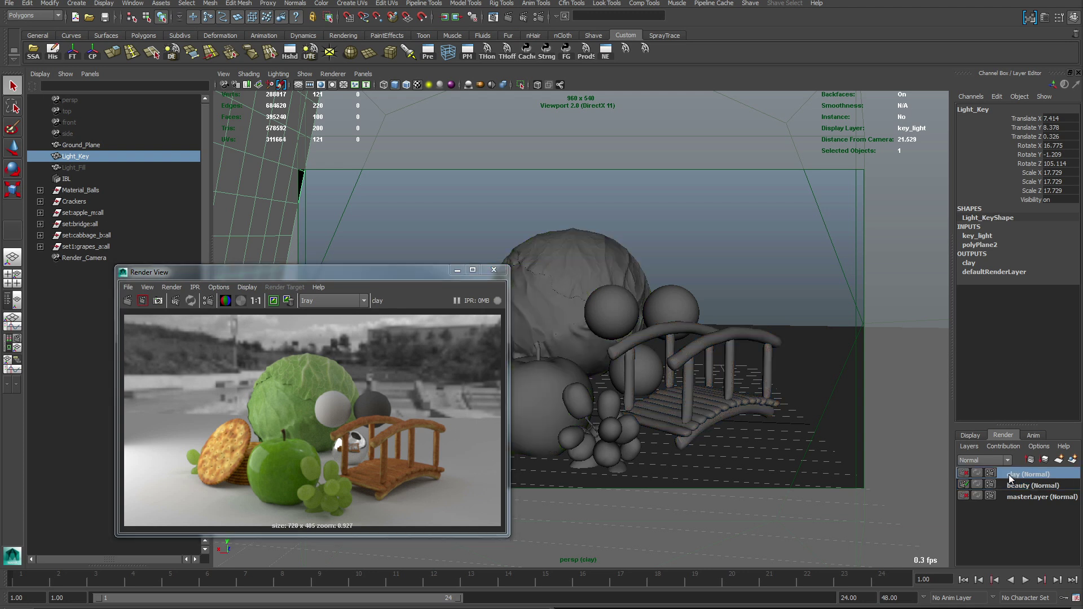
pyautogui.click(175, 300)
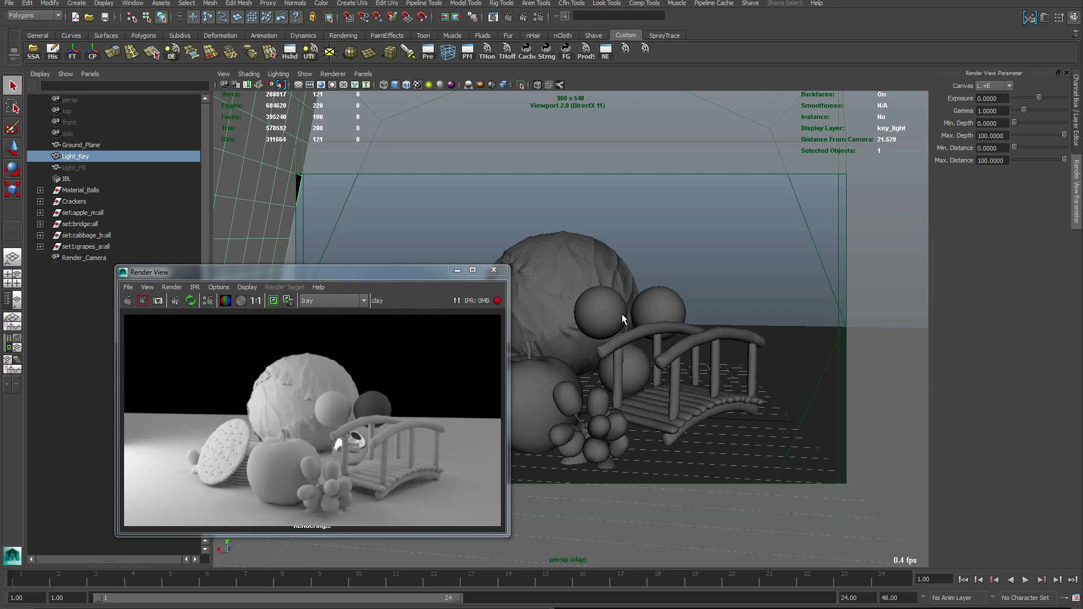
# - Connect the apple's color texture to the clay_apple diffuse color and limit the render to a region around the apple
pyautogui.click(561, 365)
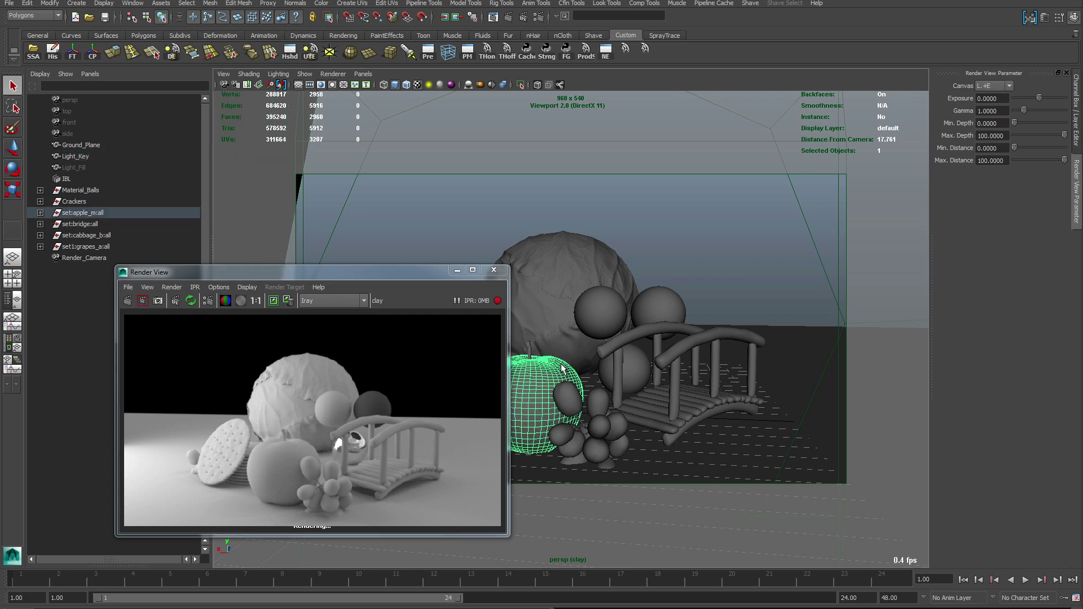
pyautogui.hotkey('ctrl', 'a')
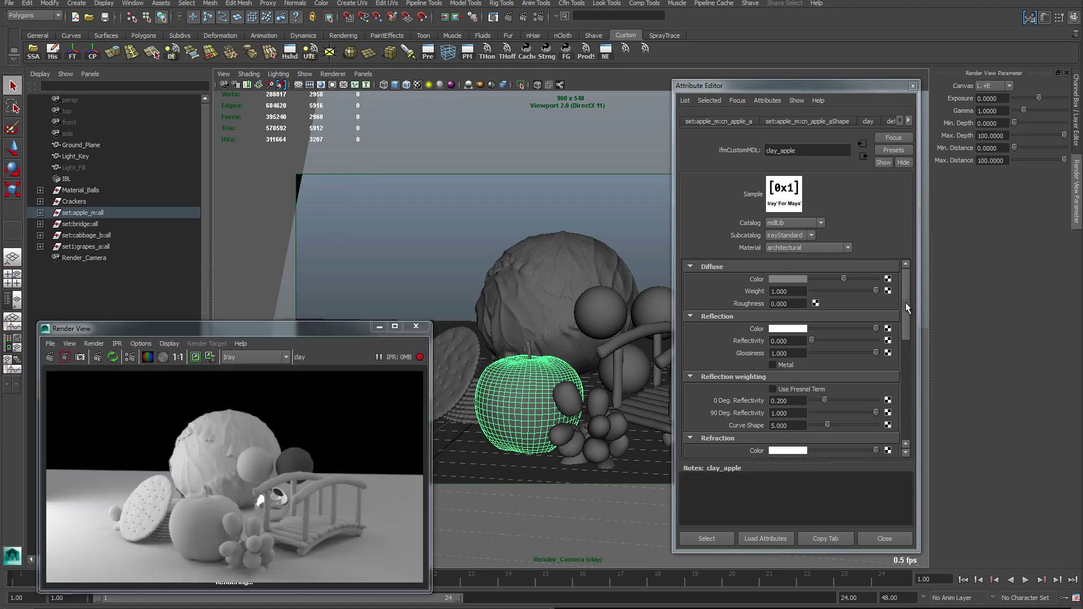
pyautogui.moveTo(906, 303); pyautogui.dragTo(911, 401)
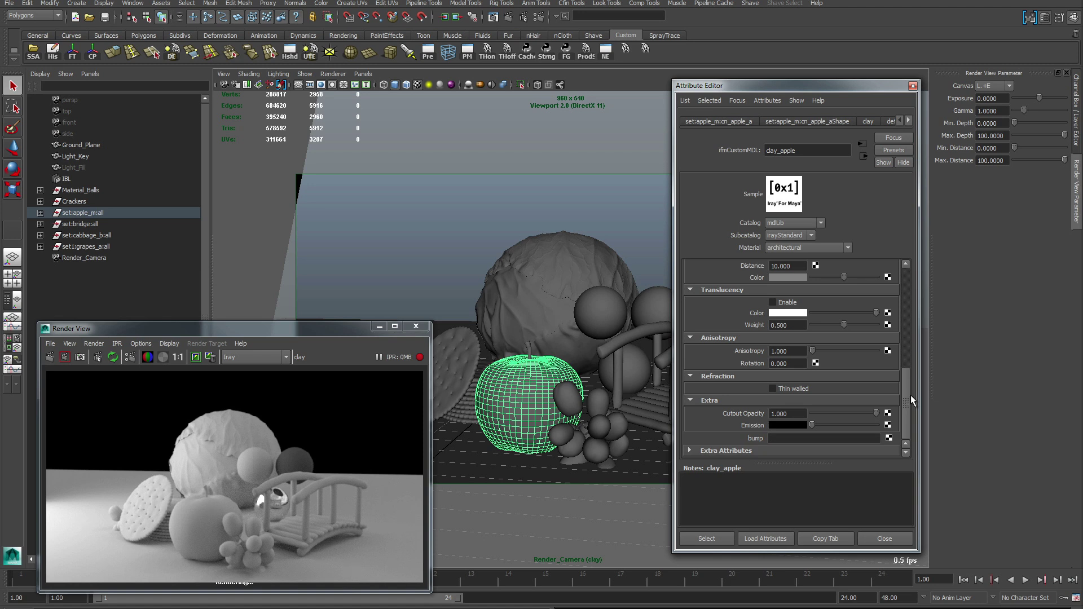
pyautogui.click(907, 271)
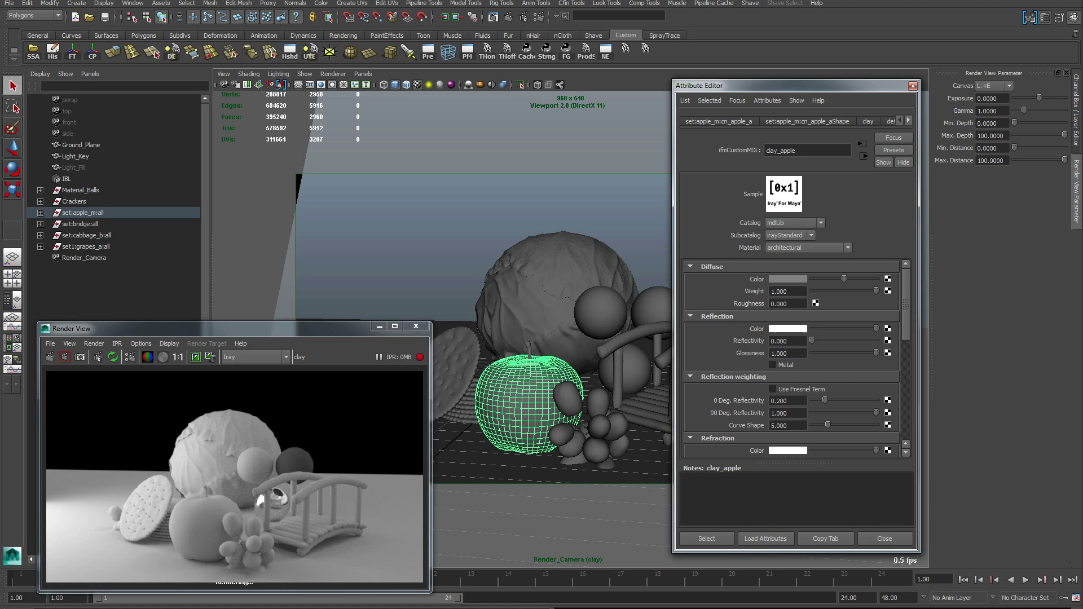
pyautogui.moveTo(737, 276); pyautogui.dragTo(739, 276, button='middle')
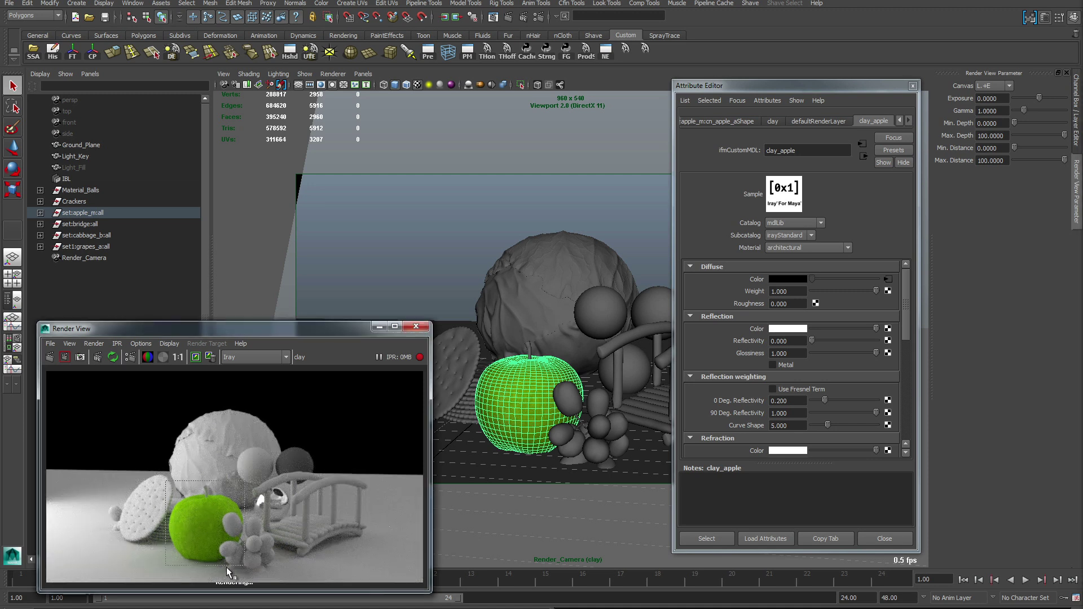
pyautogui.moveTo(226, 568); pyautogui.dragTo(226, 567)
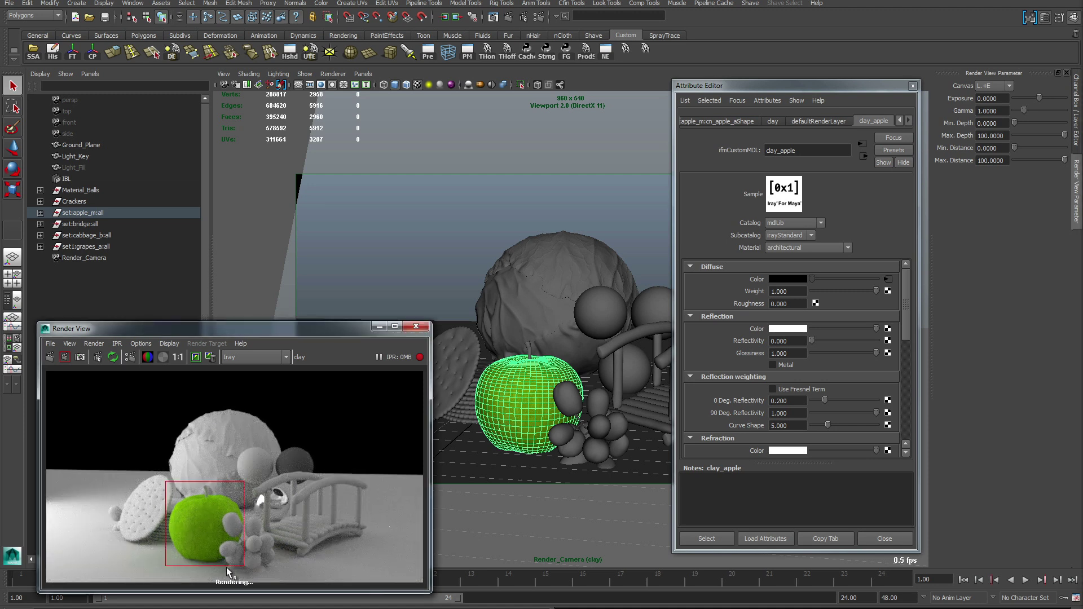
# - Set the clay_apple material's reflectivity to 0.7 and enable its Fresnel term
pyautogui.click(791, 342)
pyautogui.write('0.7')
pyautogui.press('Return')
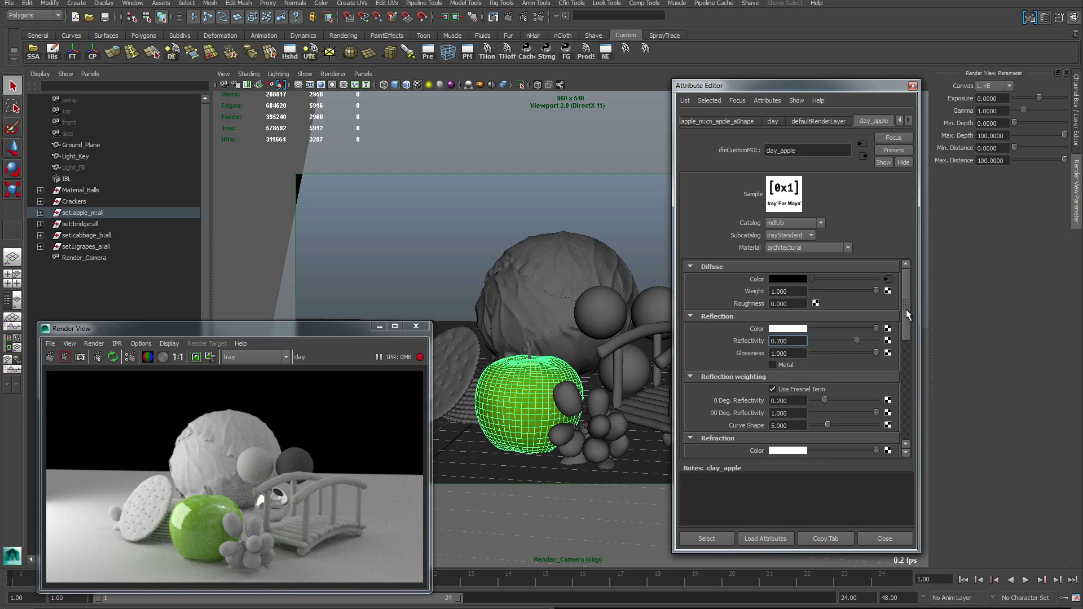
# - Try a reflection glossiness of 0.2 on the clay_apple material
pyautogui.scroll(-3, 907, 341)
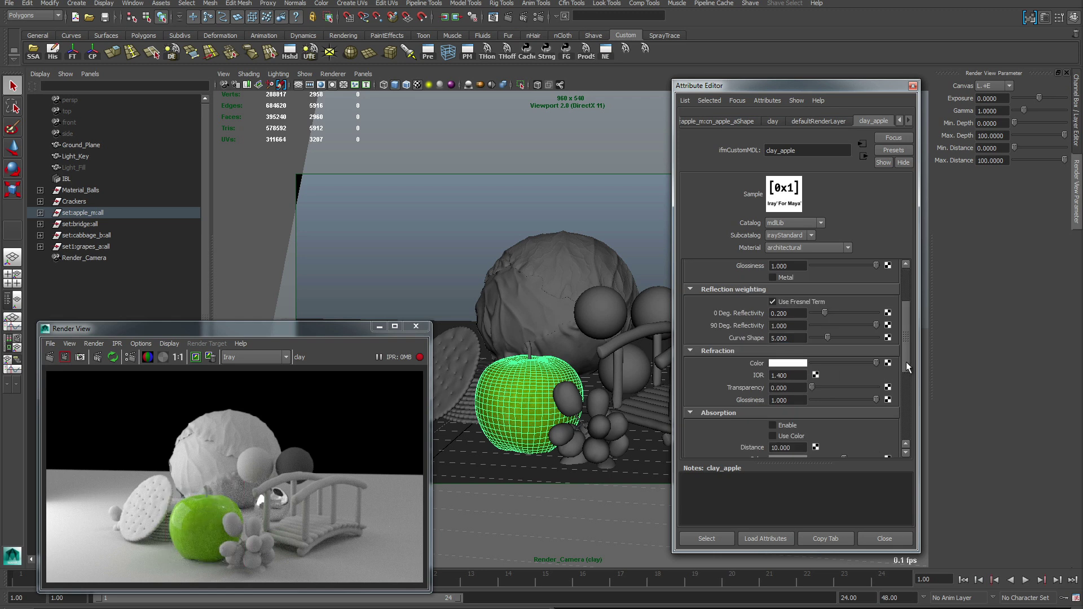
pyautogui.scroll(3, 876, 308)
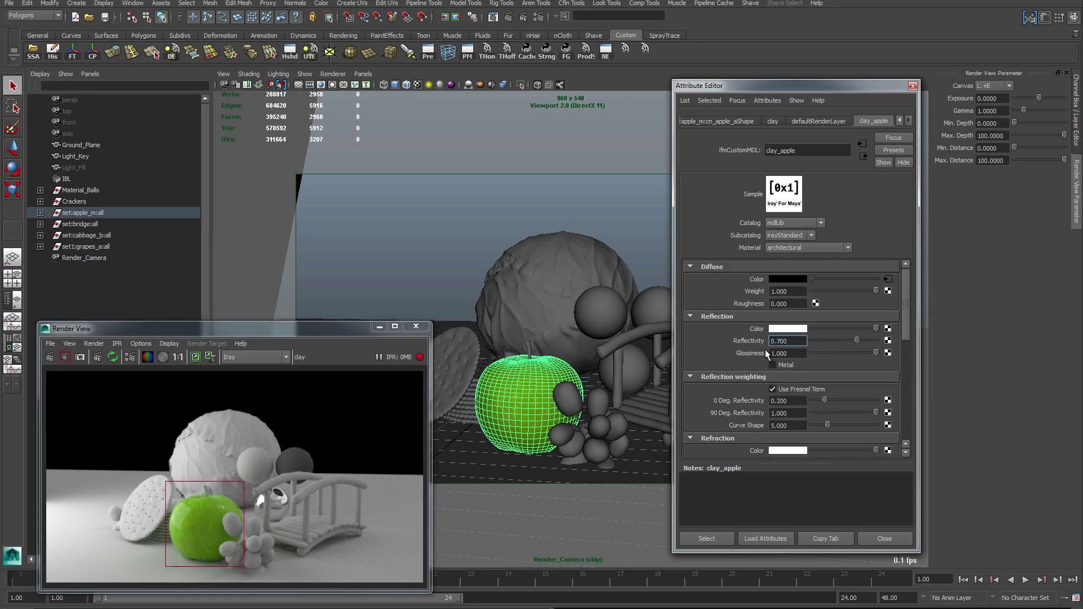
pyautogui.press('Tab')
pyautogui.write('0.2')
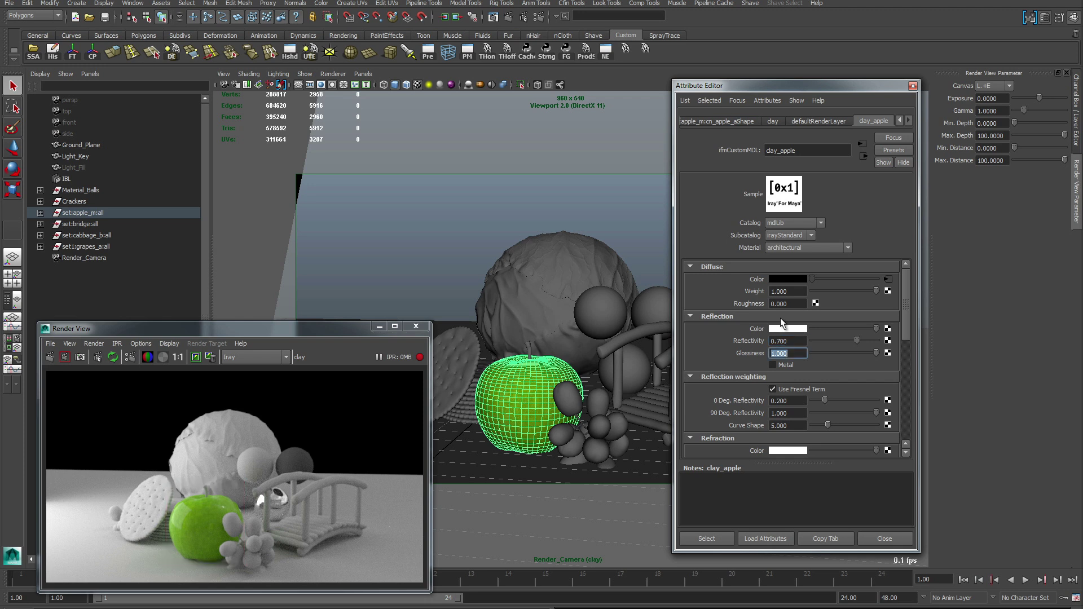
pyautogui.press('Return')
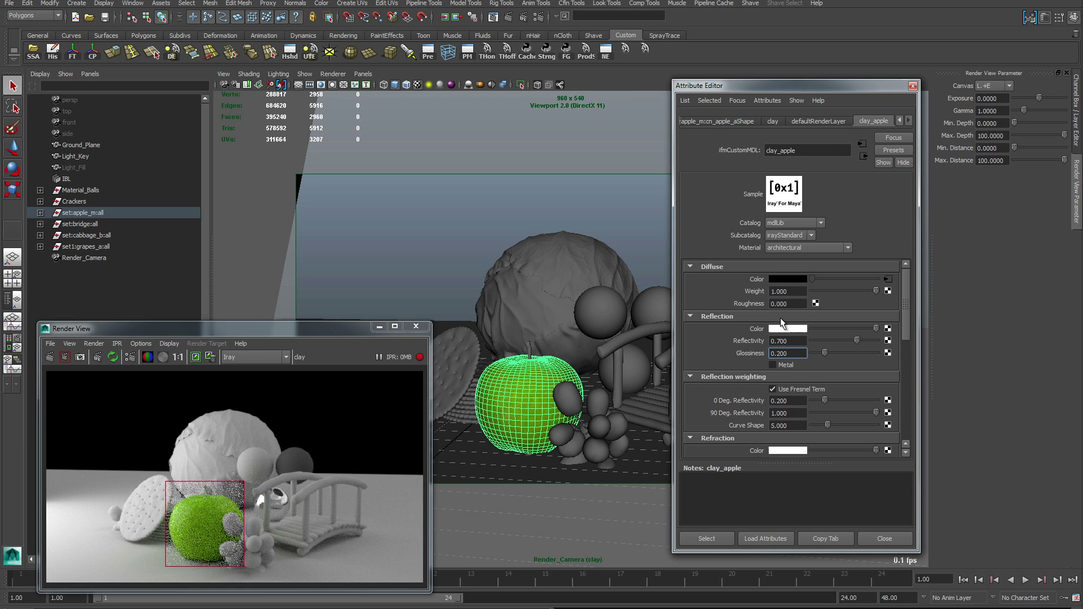
# - Set the clay_apple material's reflection glossiness to 0.8
pyautogui.doubleClick(791, 354)
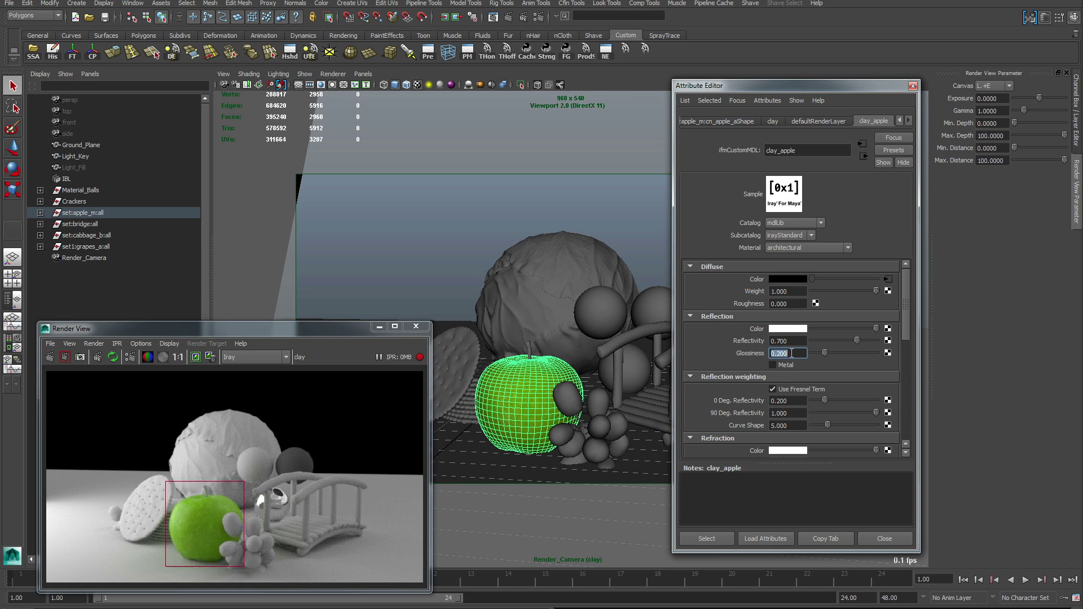
pyautogui.press('BackSpace')
pyautogui.write('0.8')
pyautogui.press('Return')
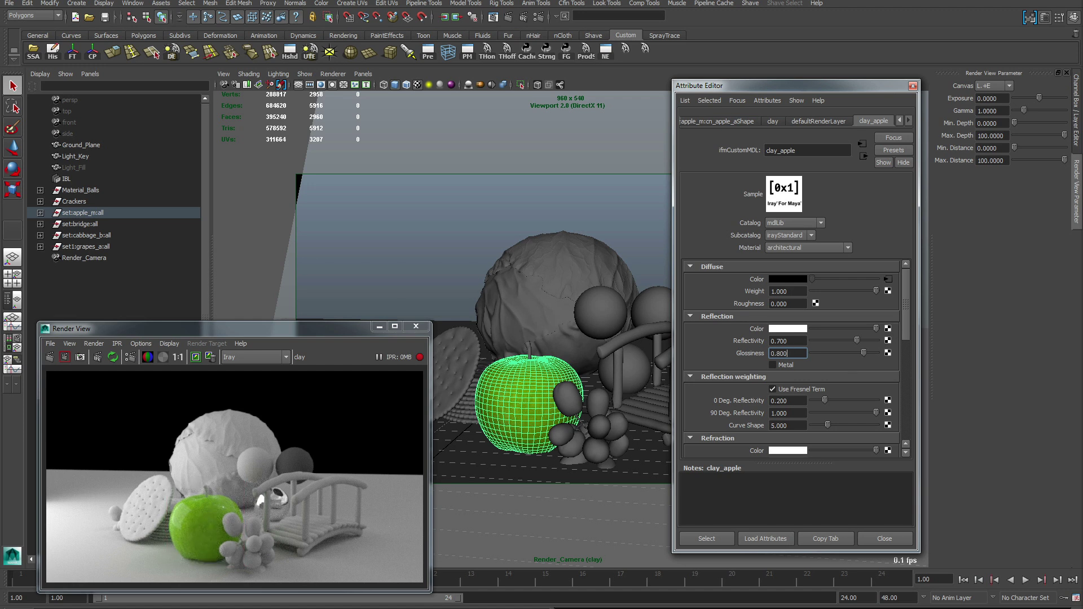
pyautogui.click(748, 355)
# - Connect the Apple_Bump node to the clay_apple bump input and open the file texture driving its bump value
pyautogui.moveTo(916, 350); pyautogui.dragTo(908, 447)
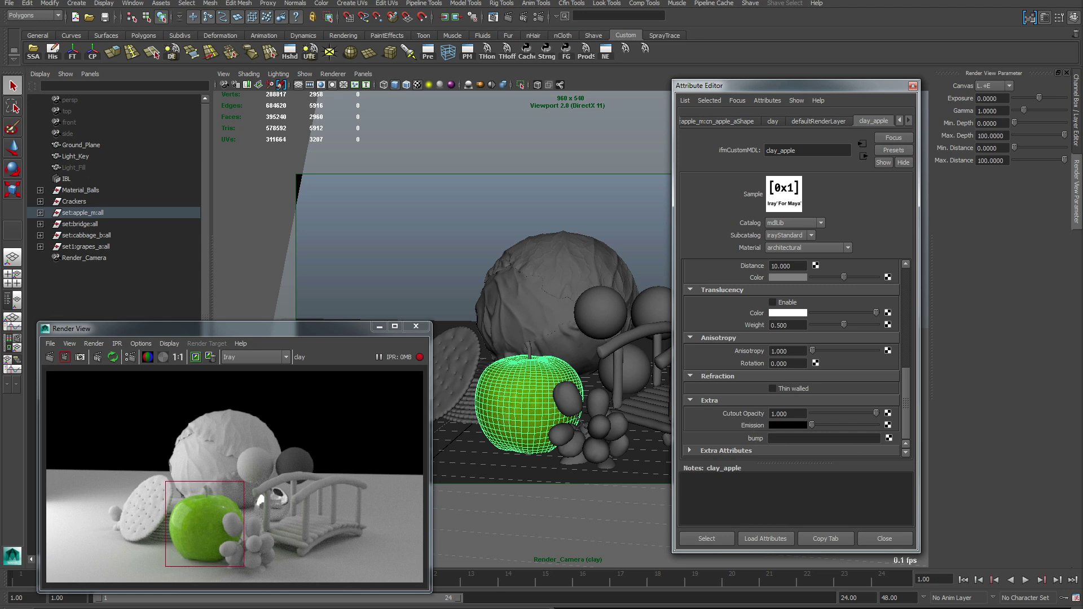
pyautogui.moveTo(792, 434); pyautogui.dragTo(751, 439, button='middle')
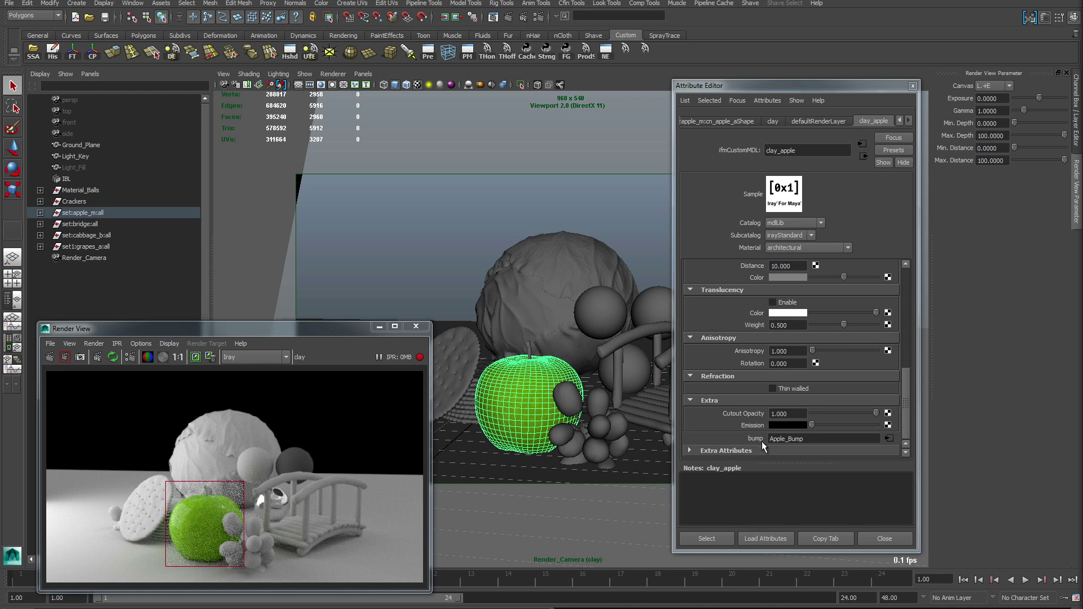
pyautogui.click(889, 438)
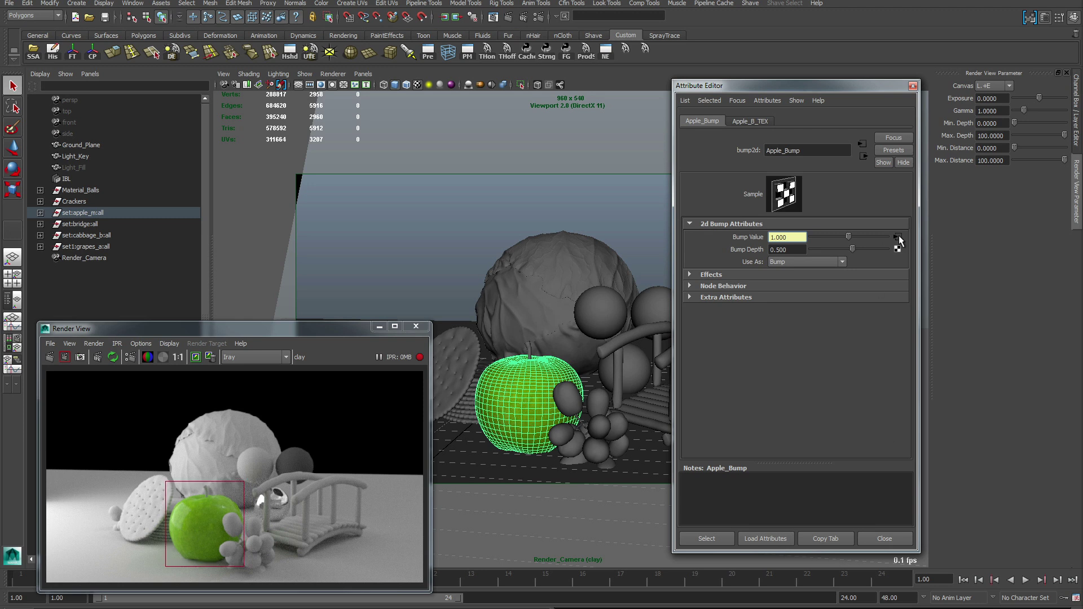
pyautogui.click(898, 236)
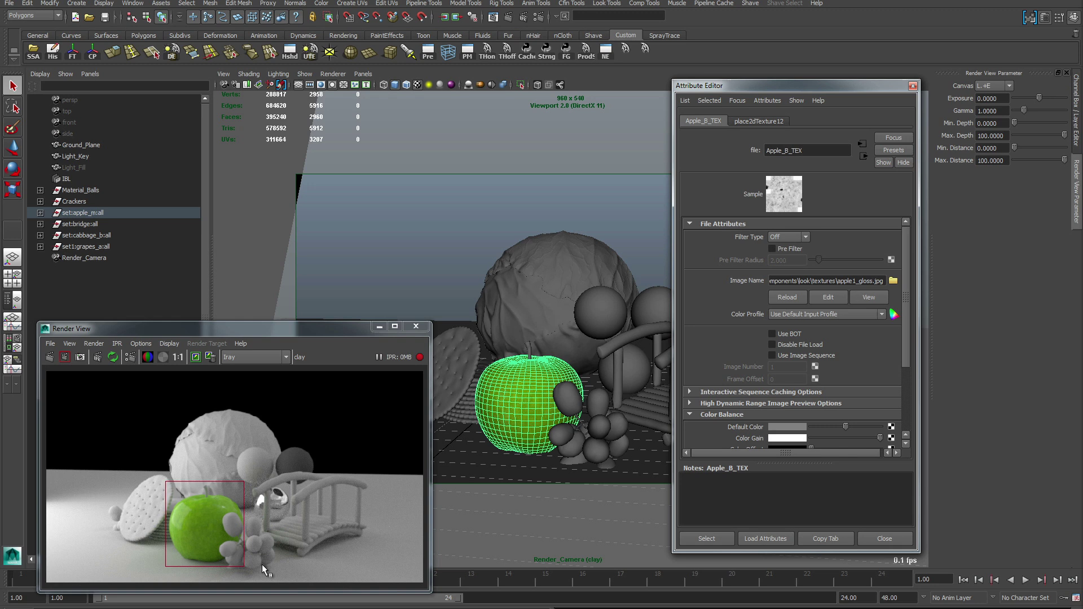
# - Limit the interactive render region to the grapes and bring up the clay_grapes material attributes
pyautogui.moveTo(285, 580); pyautogui.dragTo(284, 581)
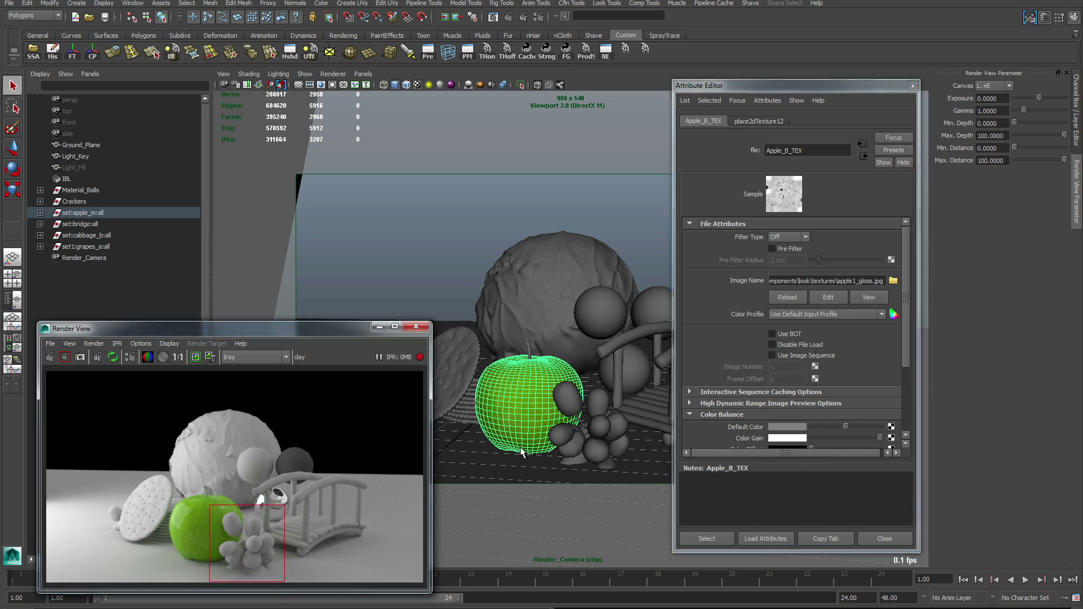
pyautogui.click(610, 433)
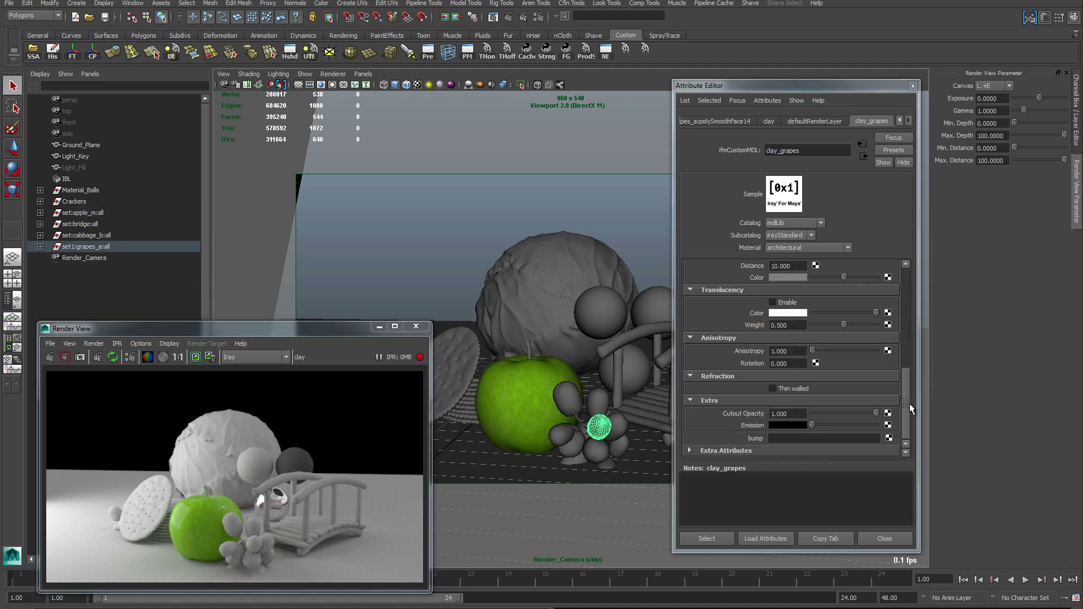
pyautogui.scroll(1, 904, 285)
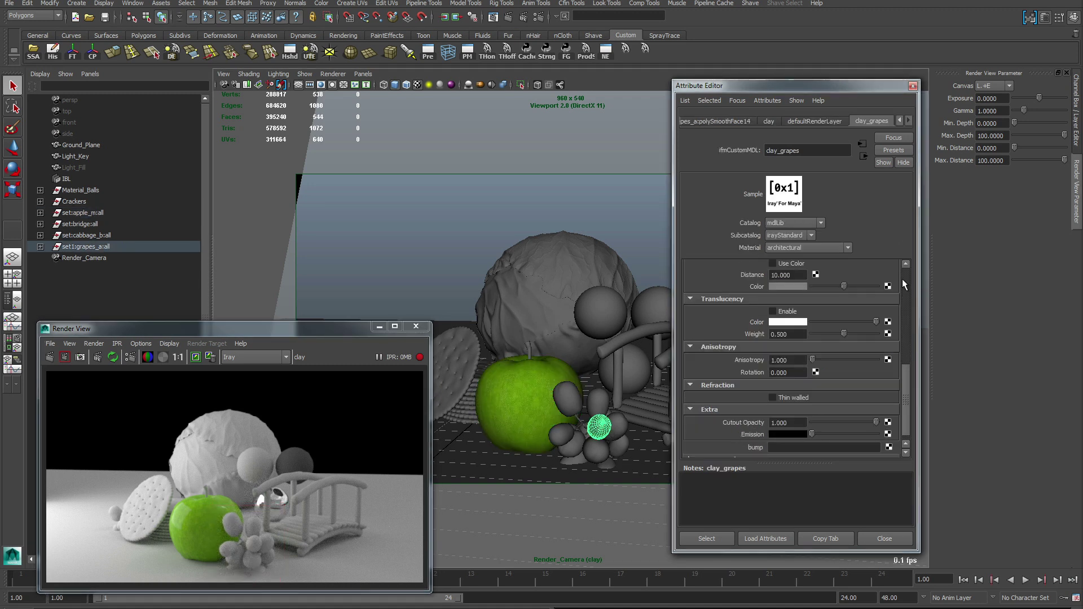
pyautogui.scroll(5, 902, 278)
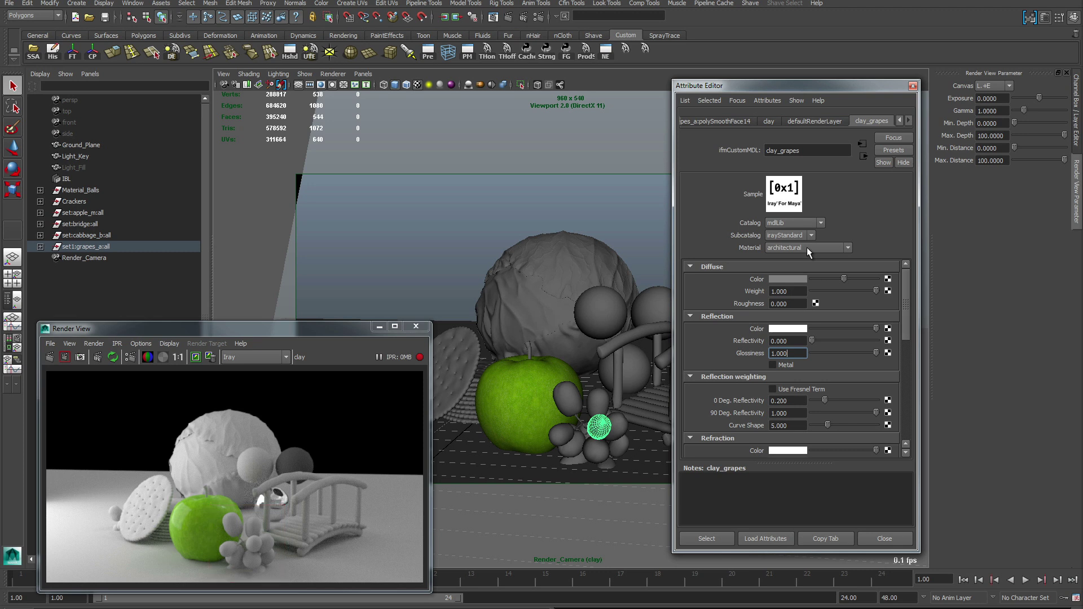
# - Try the chrome material with a black base color on clay_grapes
pyautogui.click(807, 247)
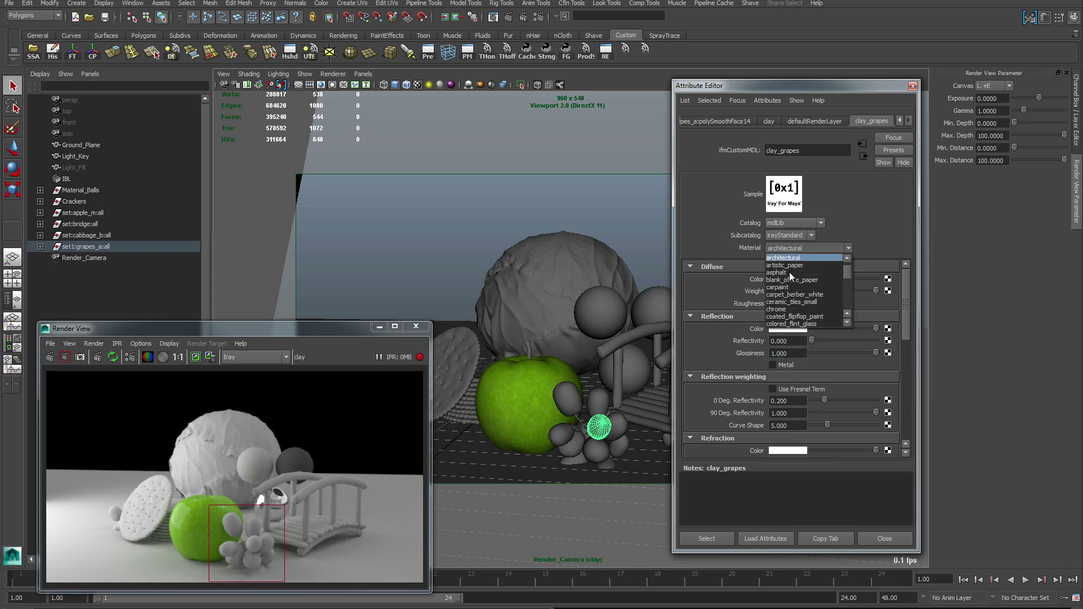
pyautogui.click(777, 309)
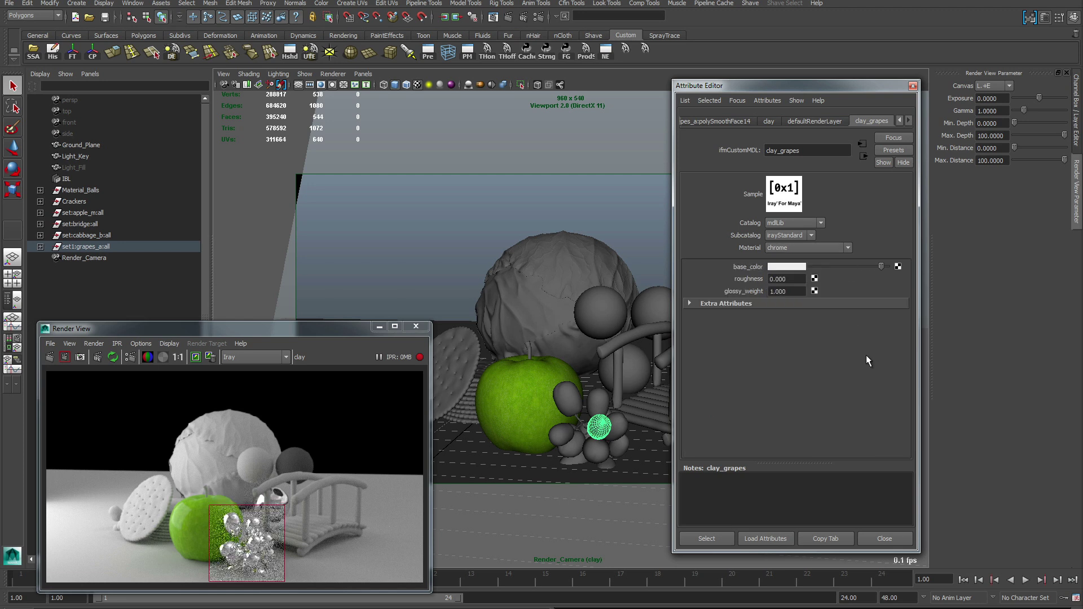
pyautogui.click(824, 246)
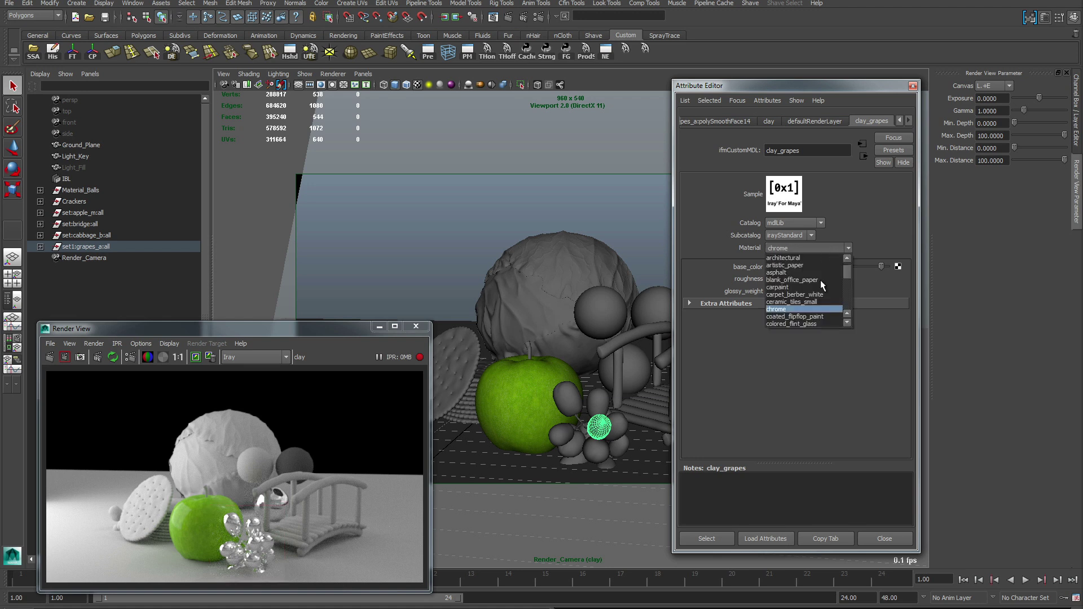
pyautogui.click(763, 282)
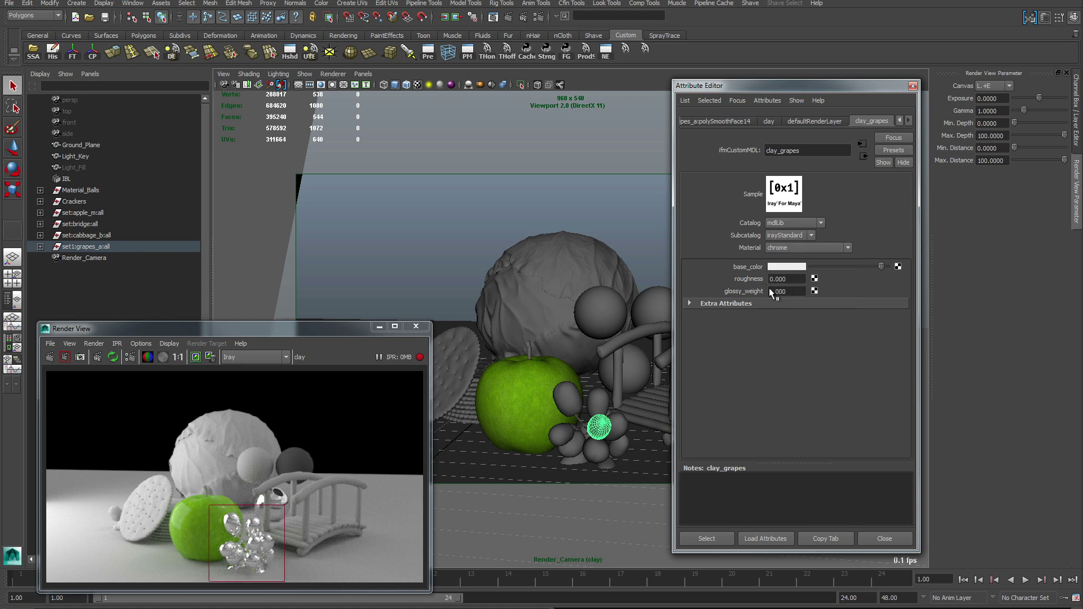
pyautogui.click(811, 266)
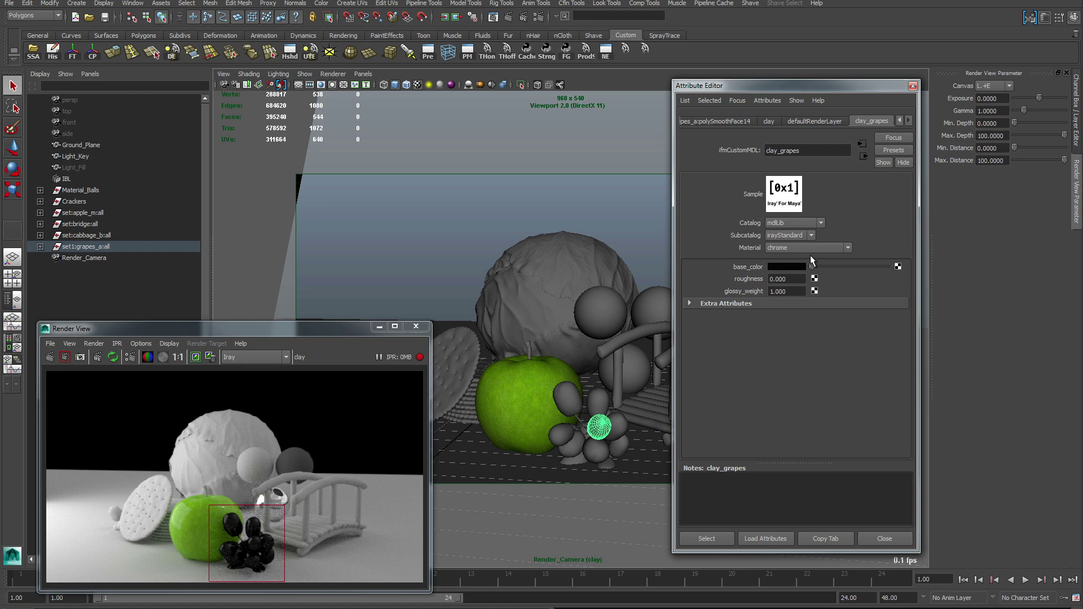
# - Change the clay_grapes material to the grapes_v2 preset
pyautogui.click(848, 249)
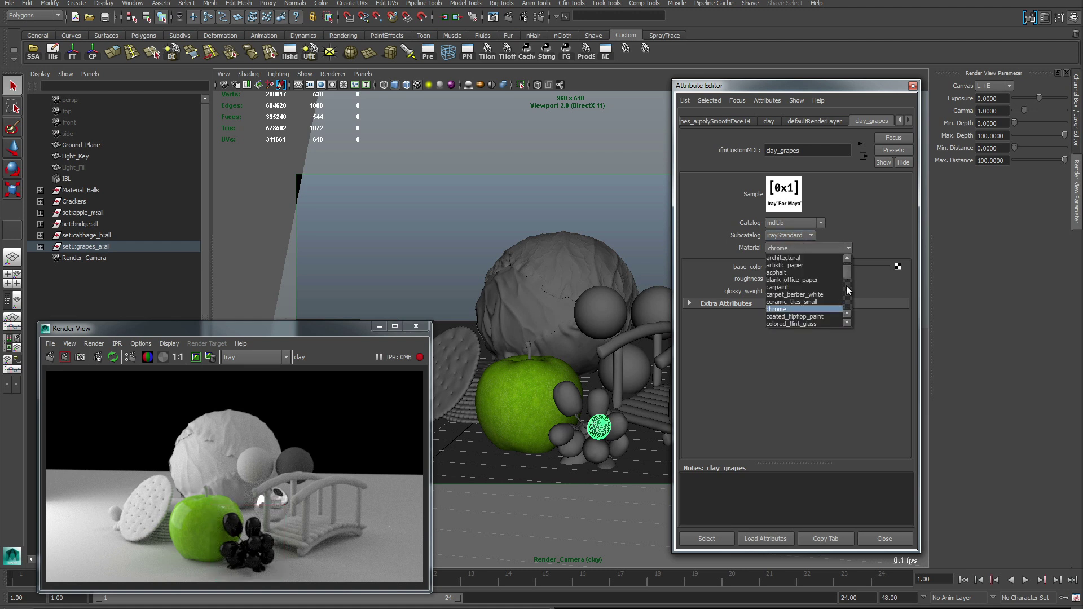
pyautogui.scroll(-3, 846, 285)
pyautogui.scroll(1, 846, 284)
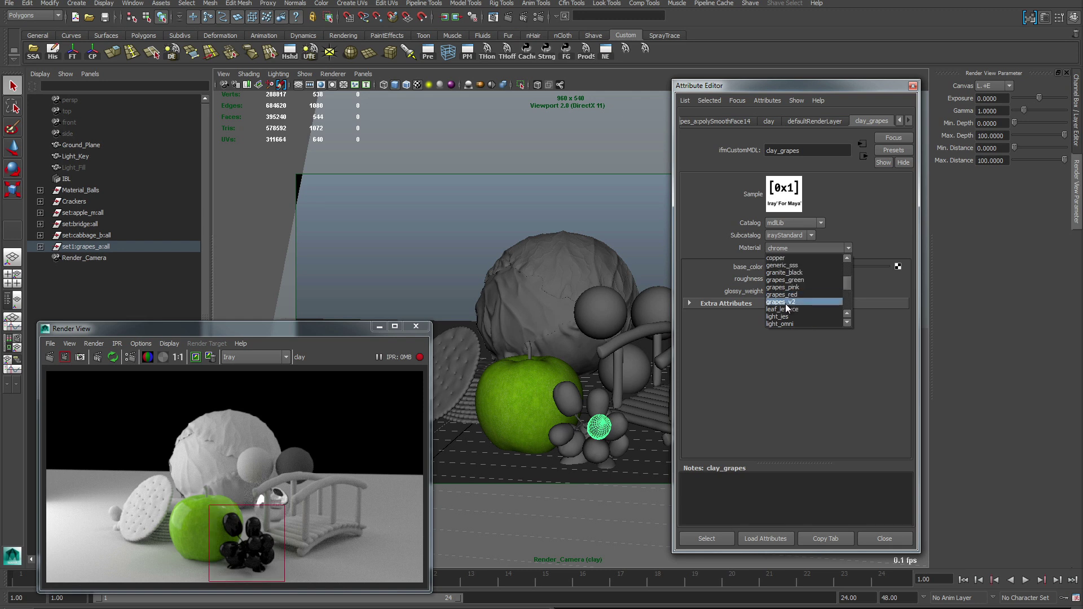
pyautogui.click(784, 303)
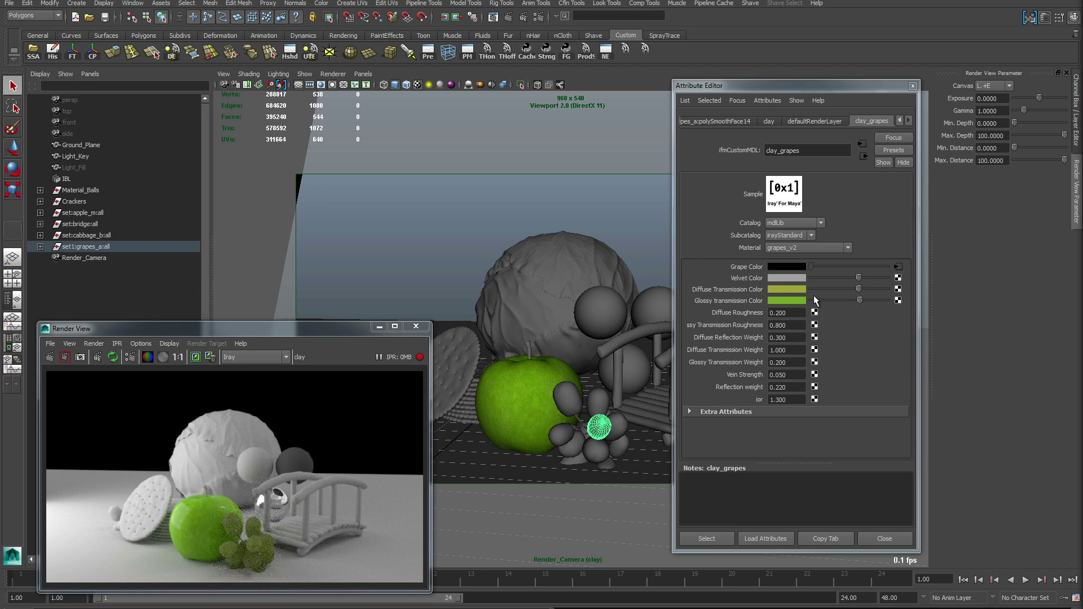
# - Brighten the clay_grapes velvet, diffuse transmission and glossy transmission colors to pale green, bright yellow and vivid green
pyautogui.click(796, 278)
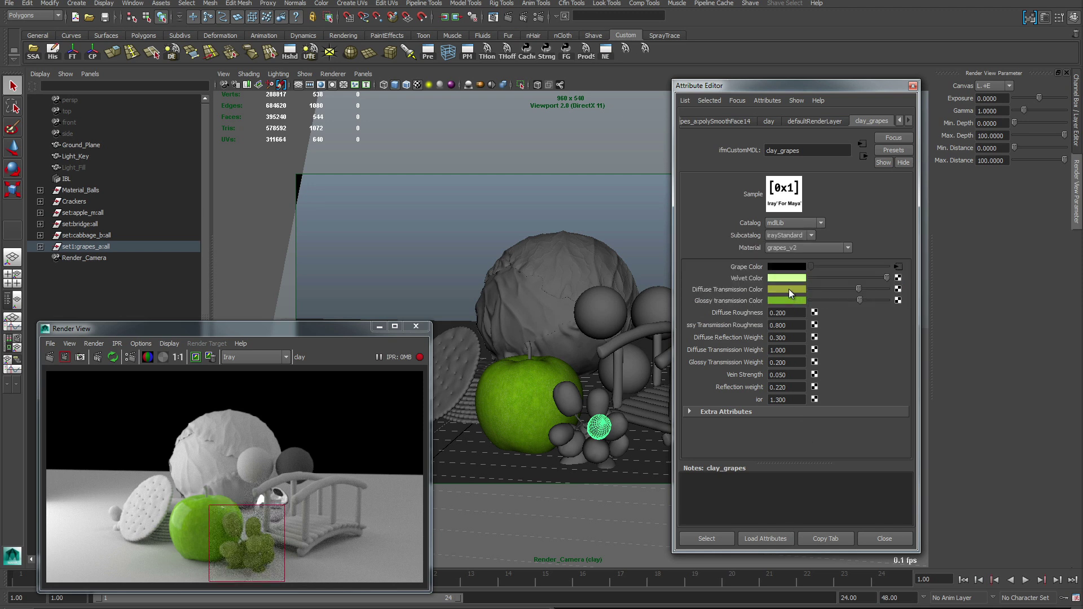
pyautogui.click(789, 289)
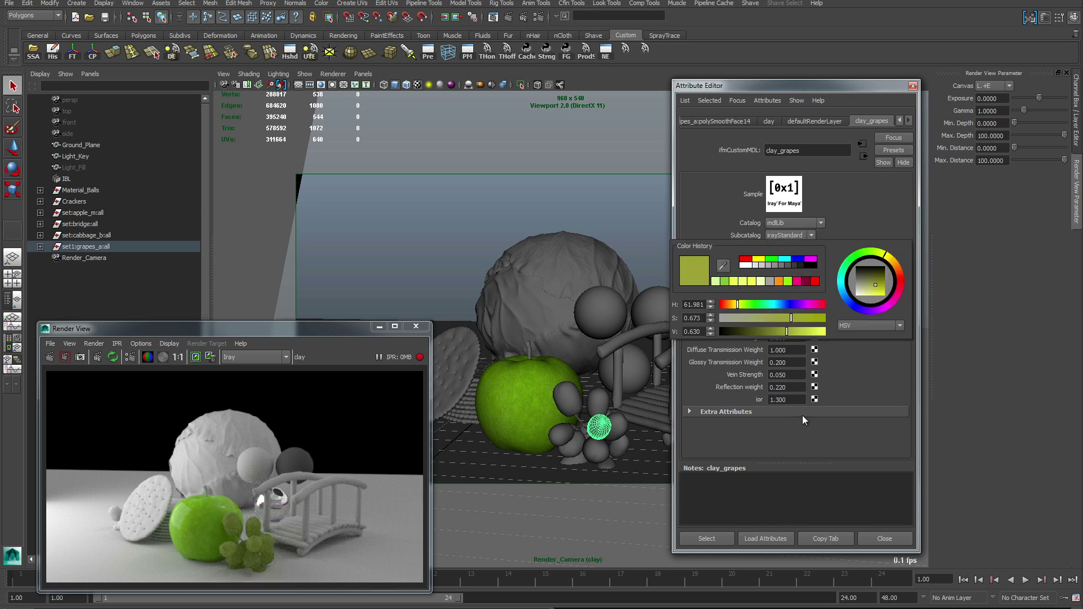
pyautogui.click(821, 332)
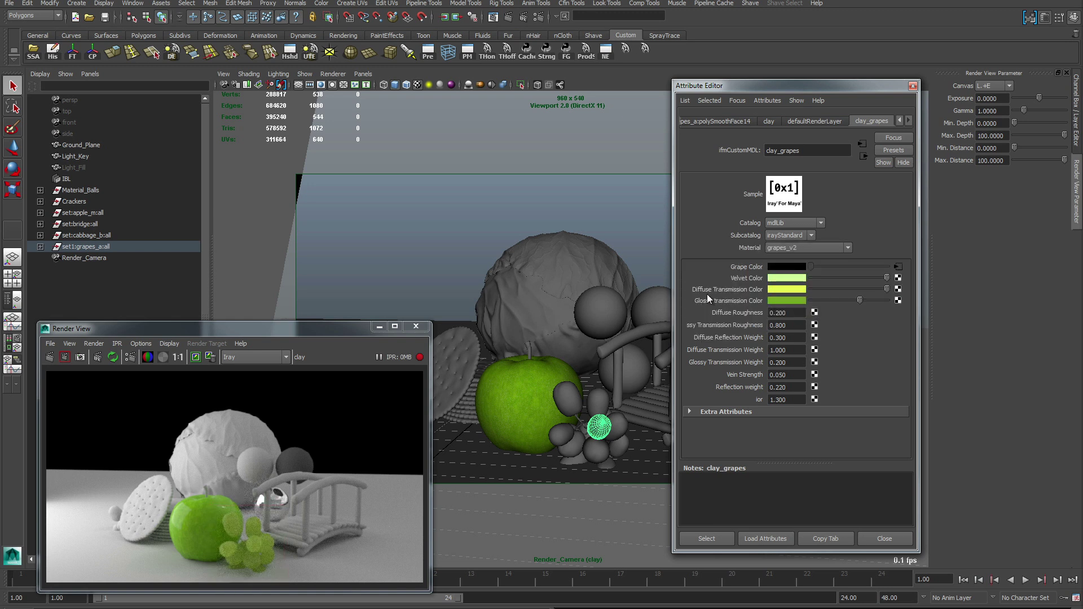
pyautogui.click(692, 289)
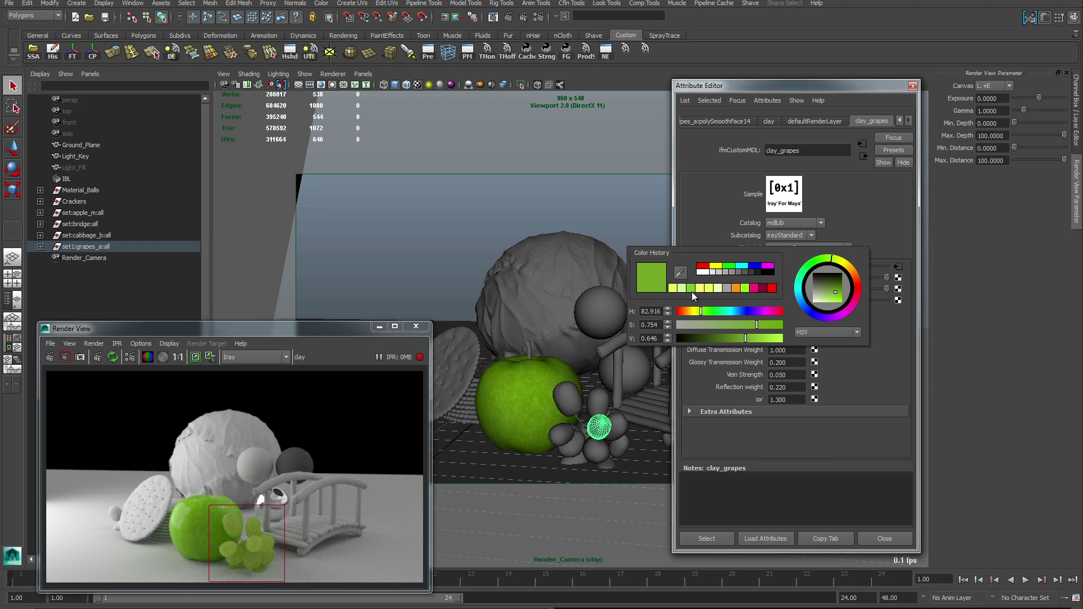
pyautogui.click(692, 291)
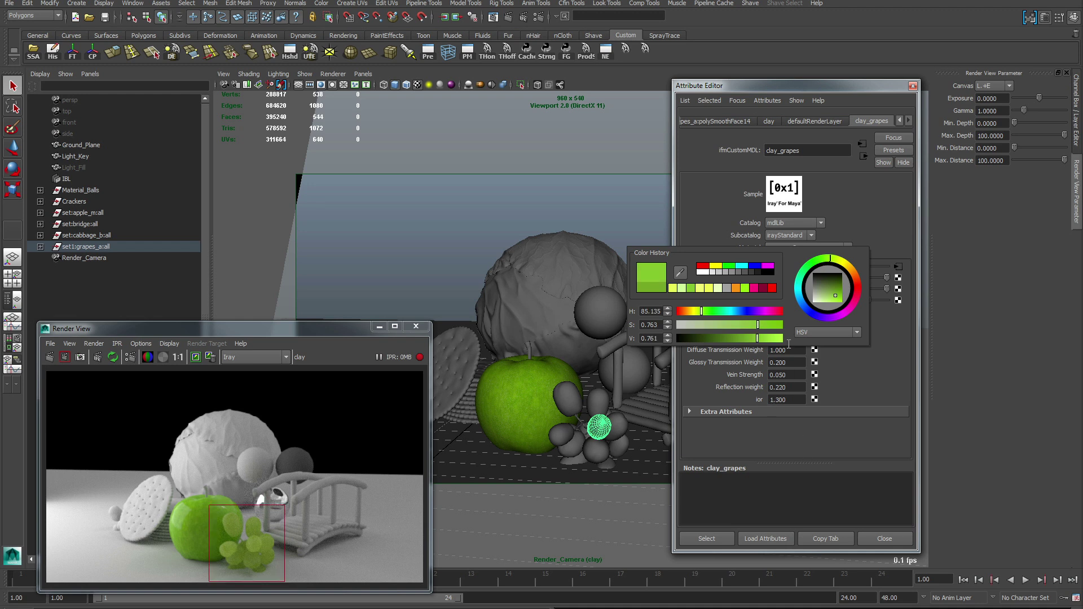
# - Set the clay_grapes diffuse roughness and glossy transmission roughness to 1
pyautogui.doubleClick(785, 312)
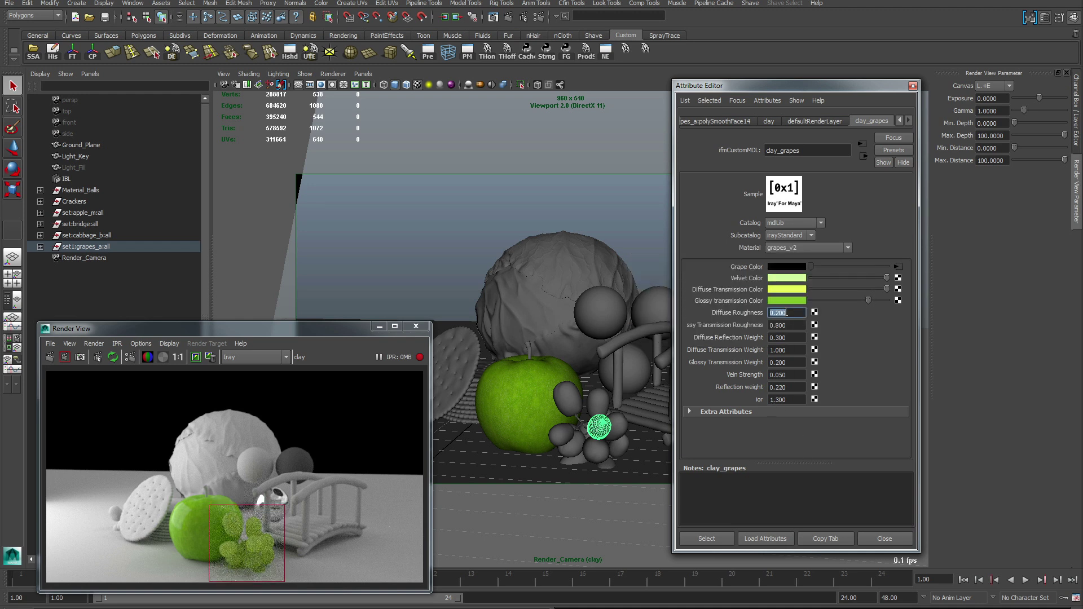
pyautogui.write('1')
pyautogui.press('Tab')
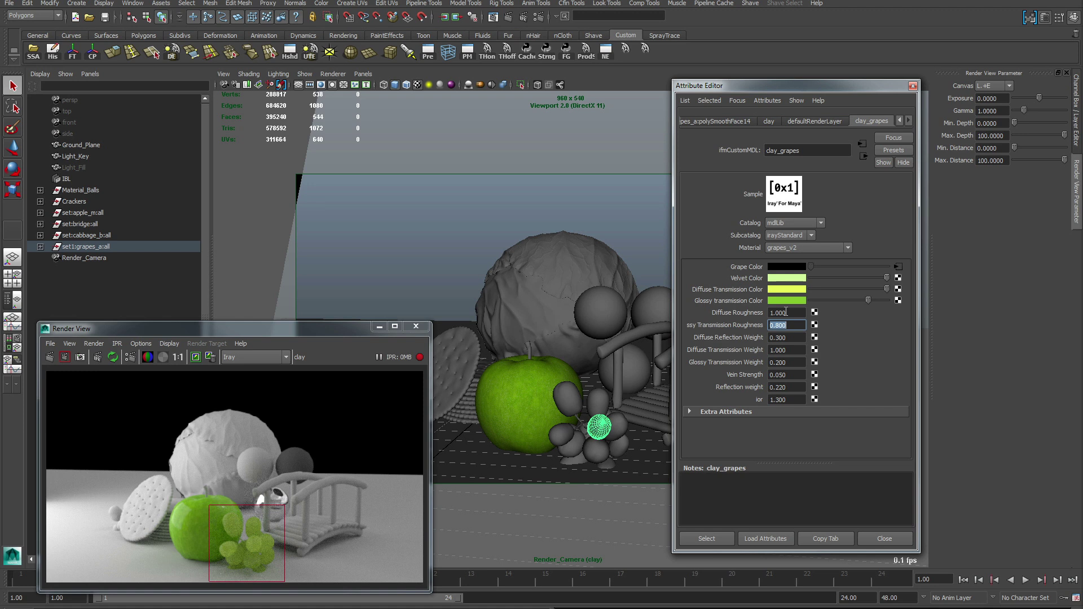
pyautogui.write('1')
pyautogui.press('Tab')
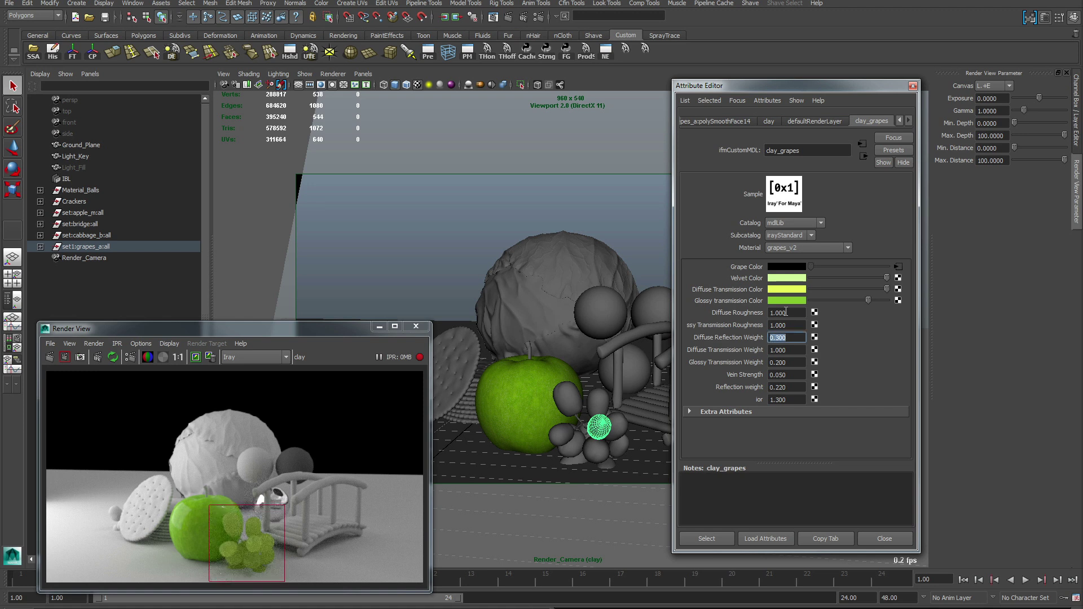
# - Set the clay_grapes diffuse transmission weight to 0.75 and glossy transmission weight to 0.1
pyautogui.press('Tab')
pyautogui.write('.75')
pyautogui.press('Tab')
pyautogui.write('.')
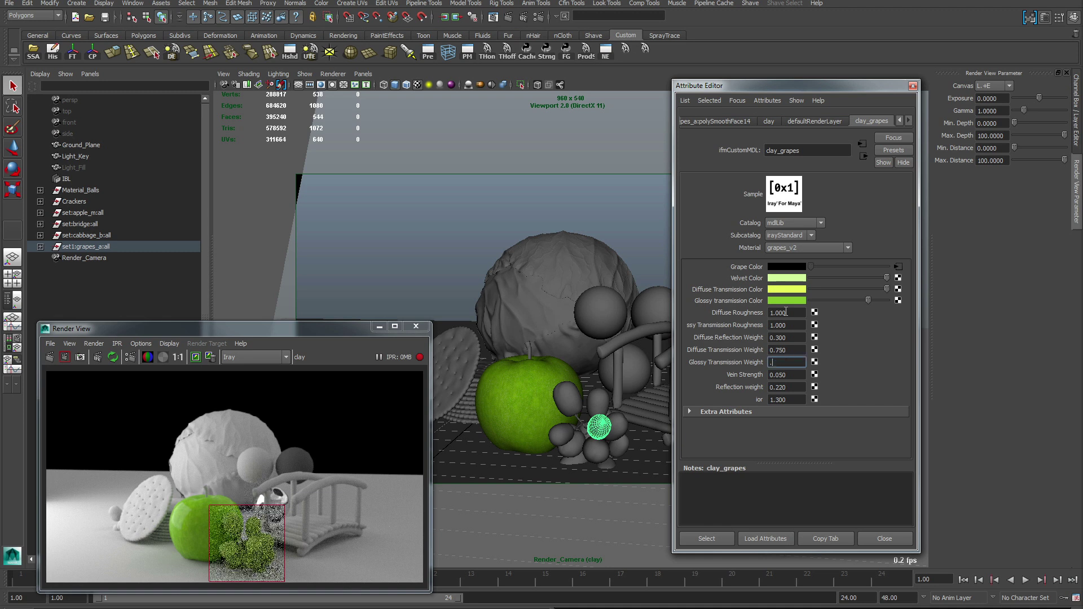
pyautogui.press('Tab')
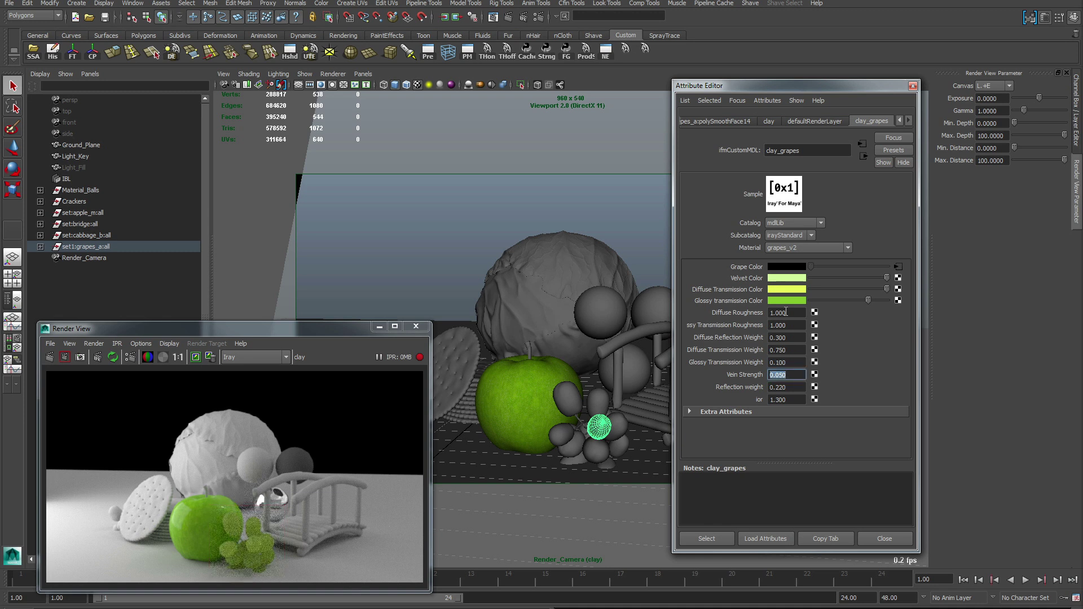
# - Set the clay_grapes vein strength to 0.5, reflection weight to 0.4 and ior to 1.5
pyautogui.write('.5')
pyautogui.press('Tab')
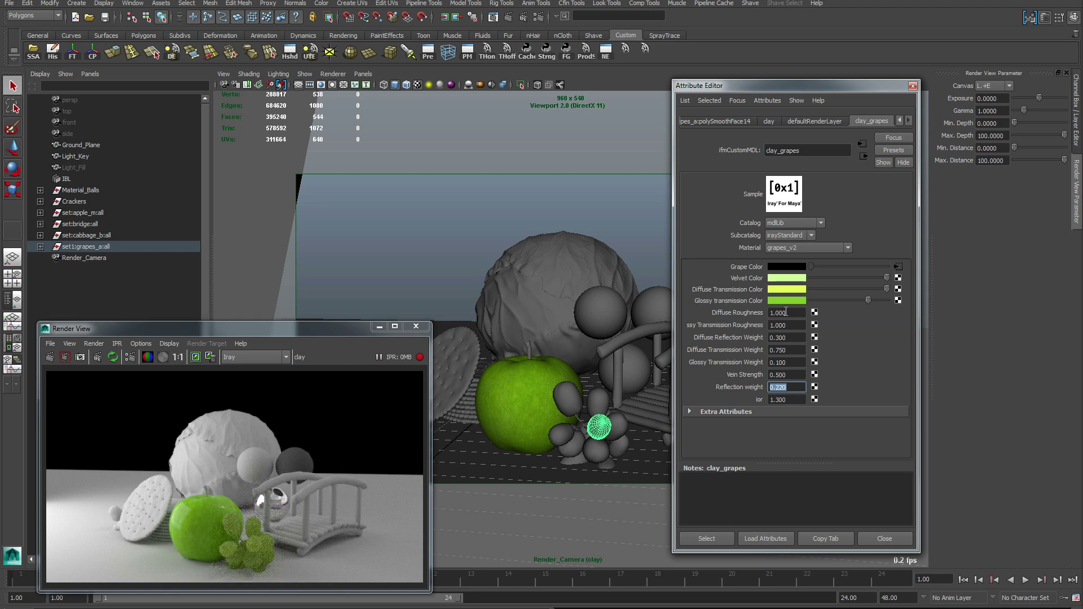
pyautogui.write('.4')
pyautogui.press('Tab')
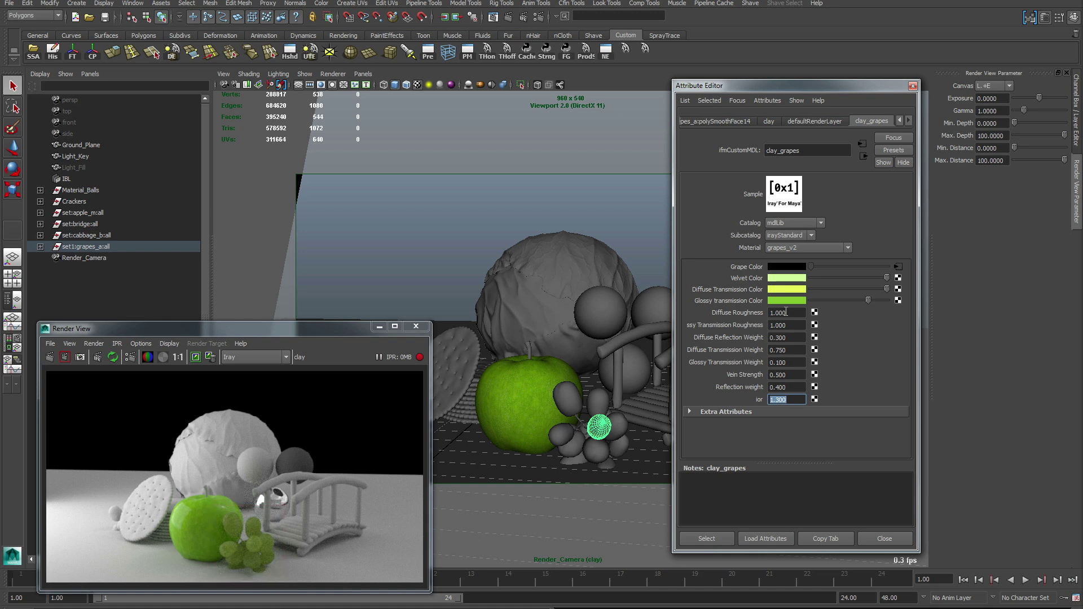
pyautogui.write('1.5')
pyautogui.press('Return')
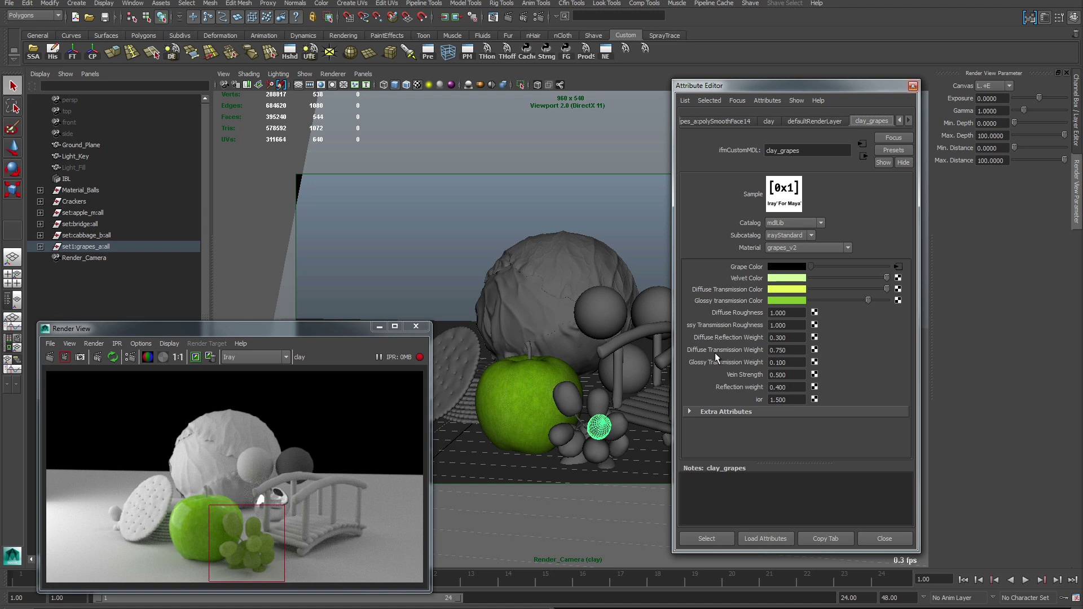
# - Close the Attribute Editor and render the full frame from a wider, higher camera angle
pyautogui.hotkey('ctrl', 'a')
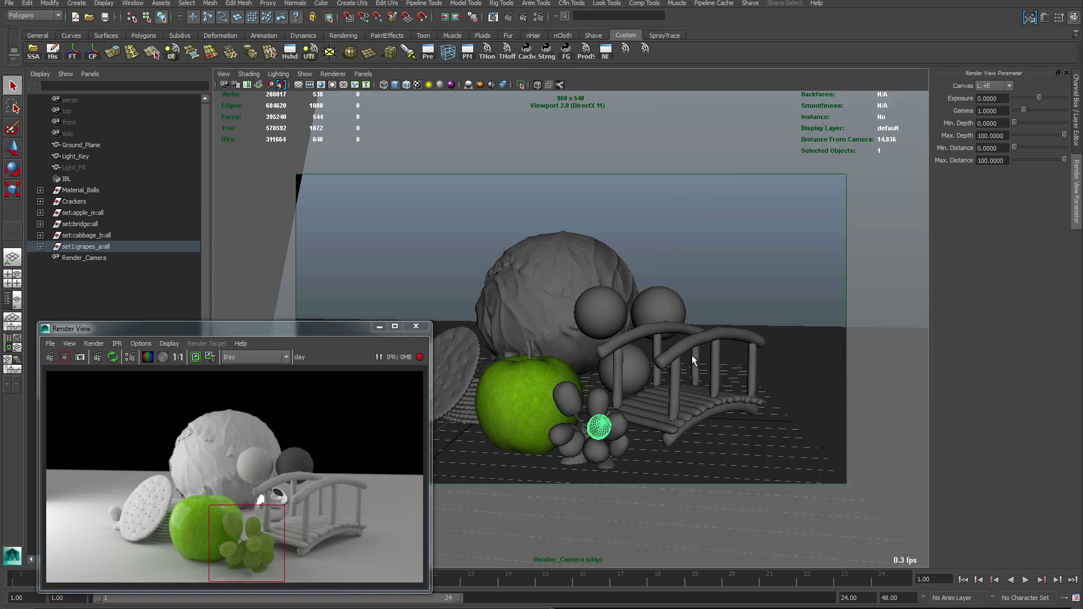
pyautogui.keyDown('alt'); pyautogui.moveTo(708, 358); pyautogui.dragTo(576, 399); pyautogui.keyUp('alt')
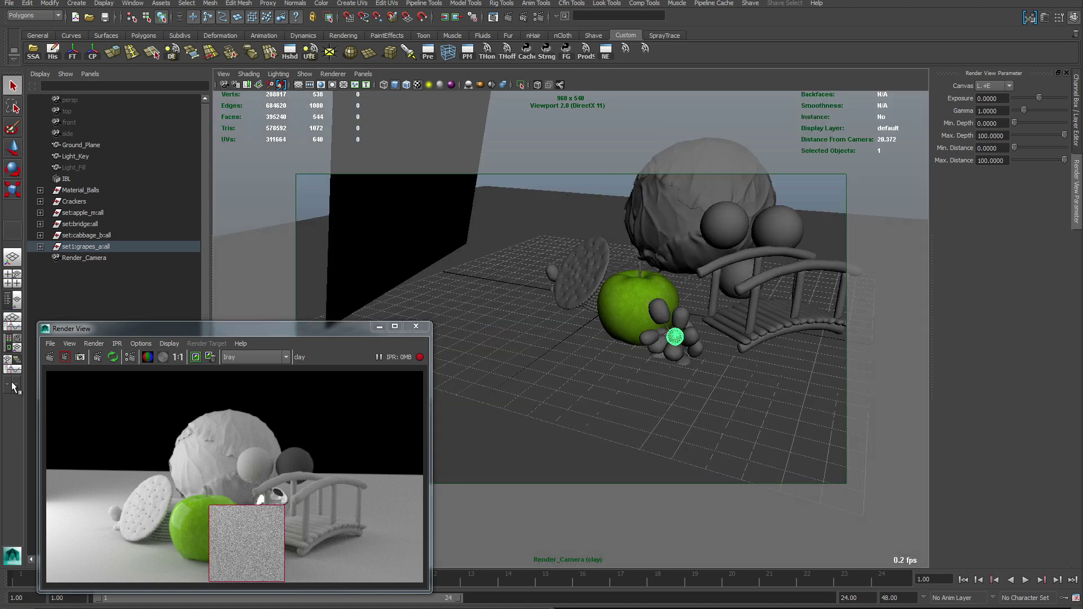
pyautogui.click(49, 357)
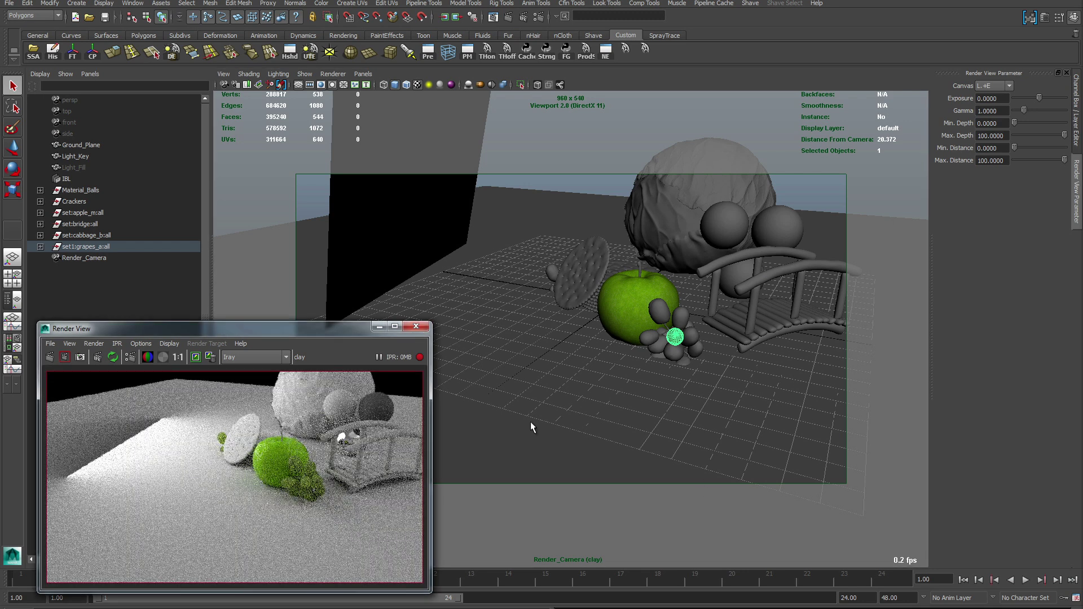
# - Rotate the Light_Key plane around the set to the side where the bridge stands
pyautogui.scroll(-5, 657, 446)
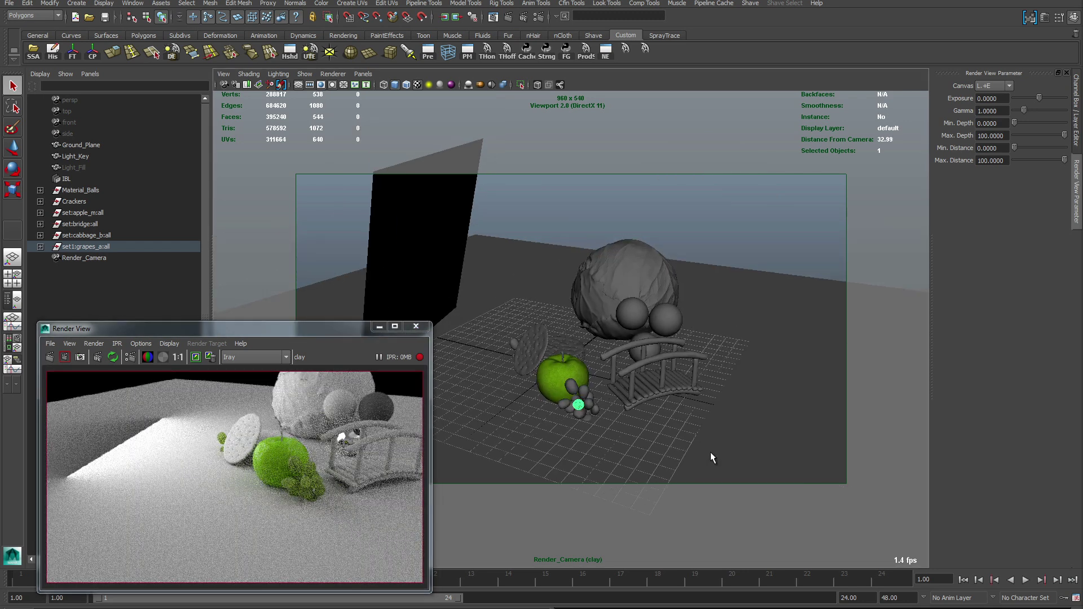
pyautogui.keyDown('alt'); pyautogui.moveTo(701, 374); pyautogui.dragTo(743, 360); pyautogui.keyUp('alt')
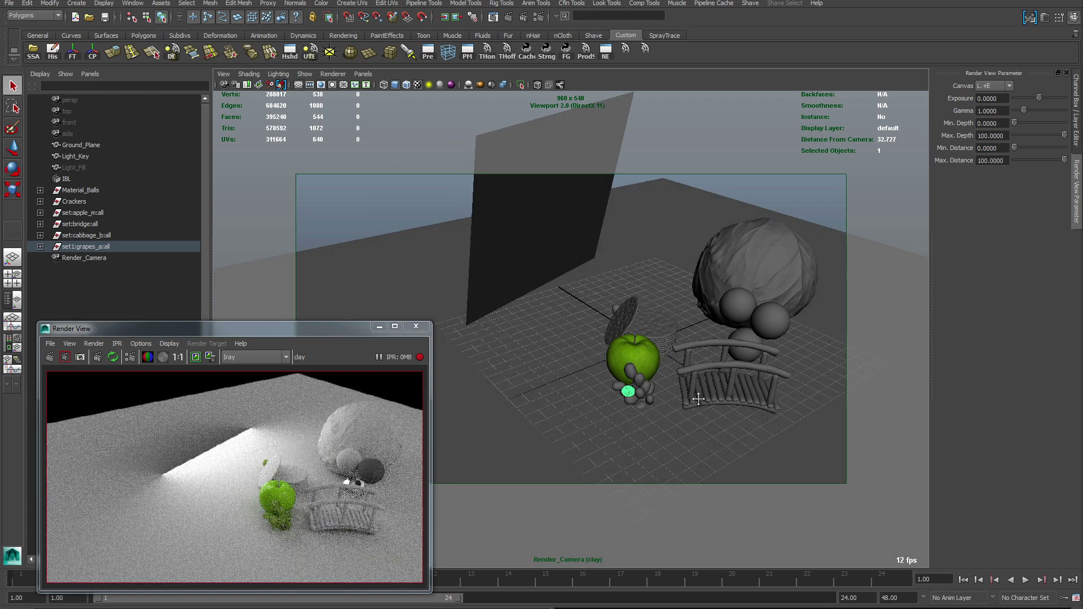
pyautogui.keyDown('alt'); pyautogui.moveTo(699, 398); pyautogui.dragTo(638, 395, button='middle'); pyautogui.keyUp('alt')
pyautogui.click(499, 236)
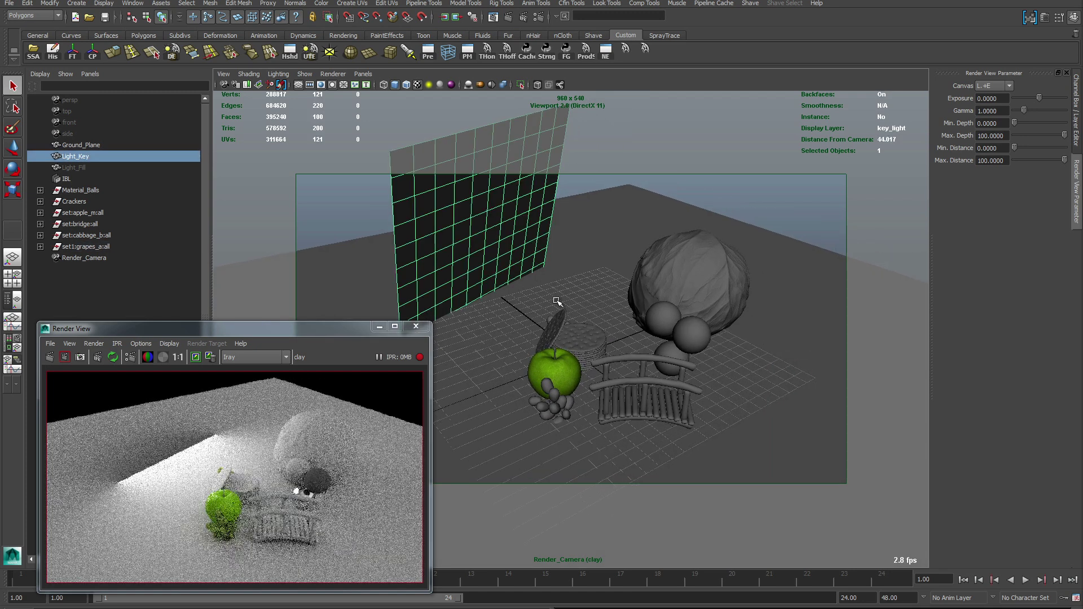
pyautogui.press('e')
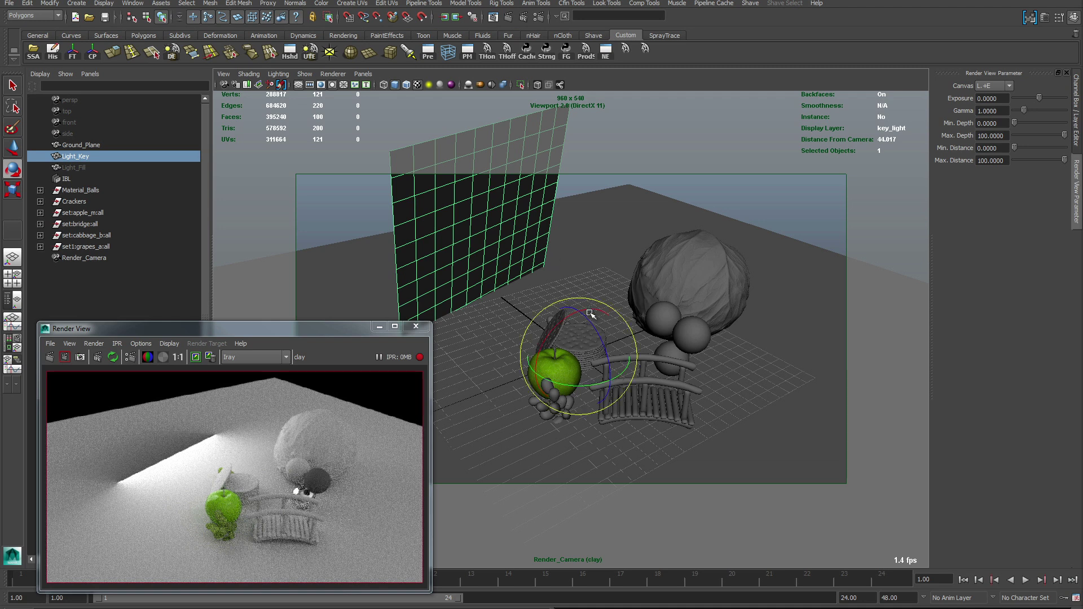
pyautogui.moveTo(617, 367); pyautogui.dragTo(604, 426)
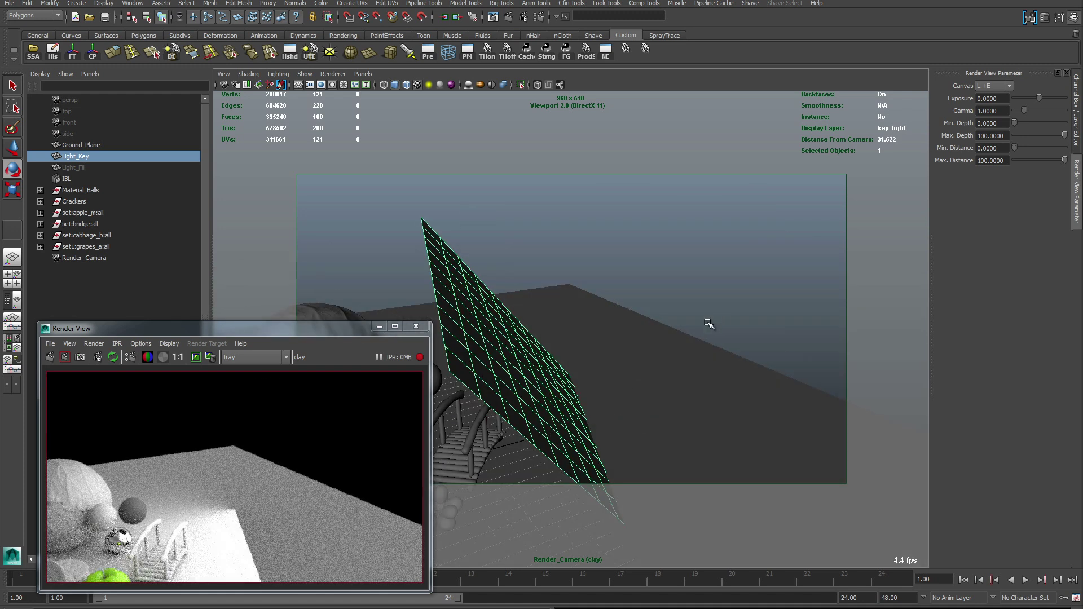
# - Check the rotated Light_Key plane from a wider angle and return the camera to the saved main bookmark
pyautogui.keyDown('alt'); pyautogui.moveTo(709, 321); pyautogui.dragTo(563, 187); pyautogui.keyUp('alt')
pyautogui.press('w')
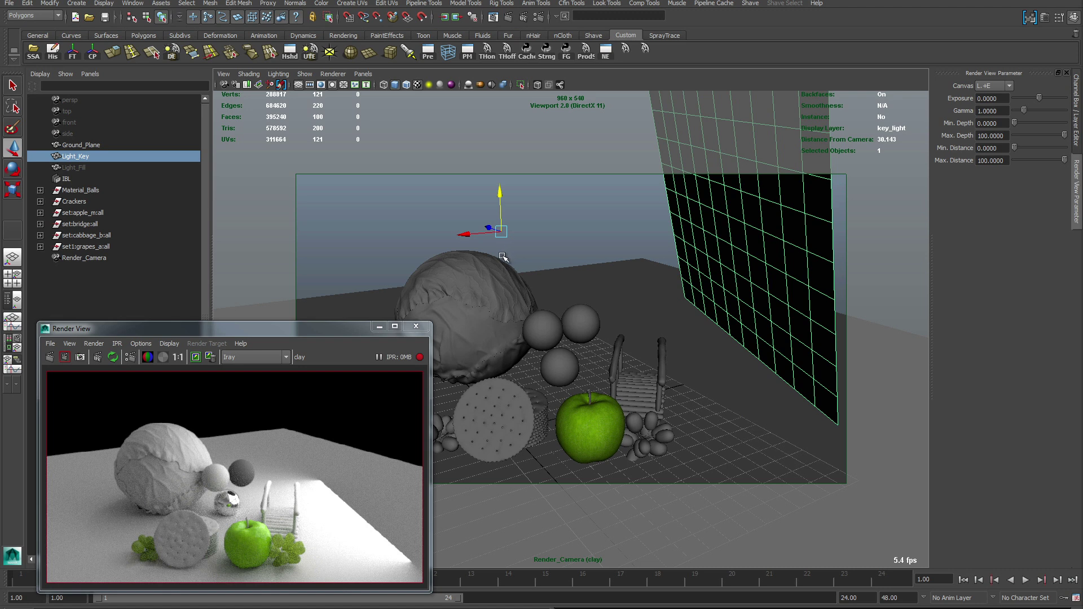
pyautogui.press('e')
pyautogui.click(224, 74)
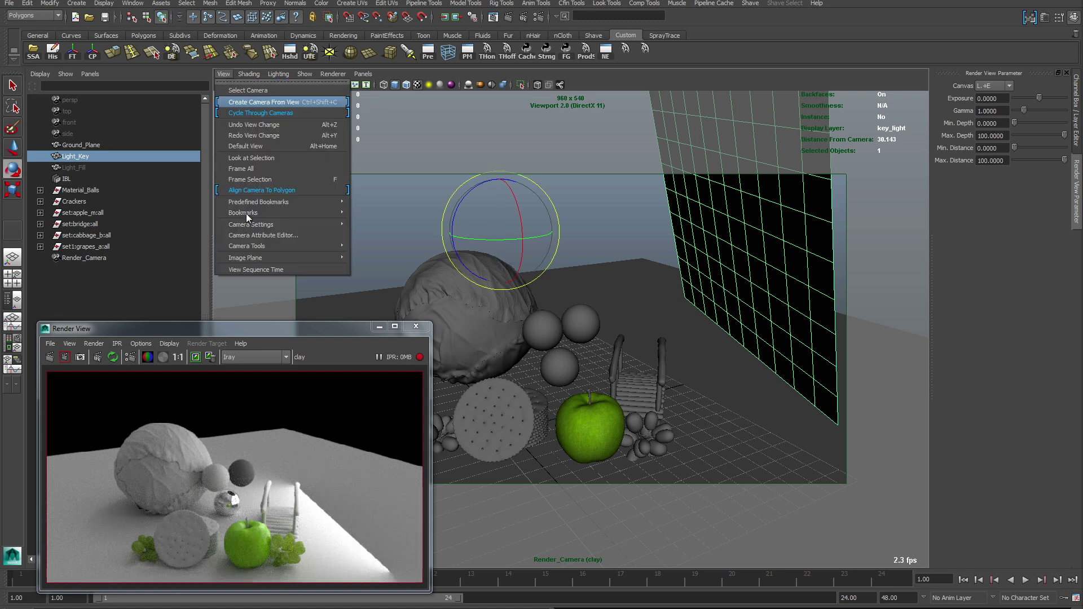
pyautogui.moveTo(246, 213)
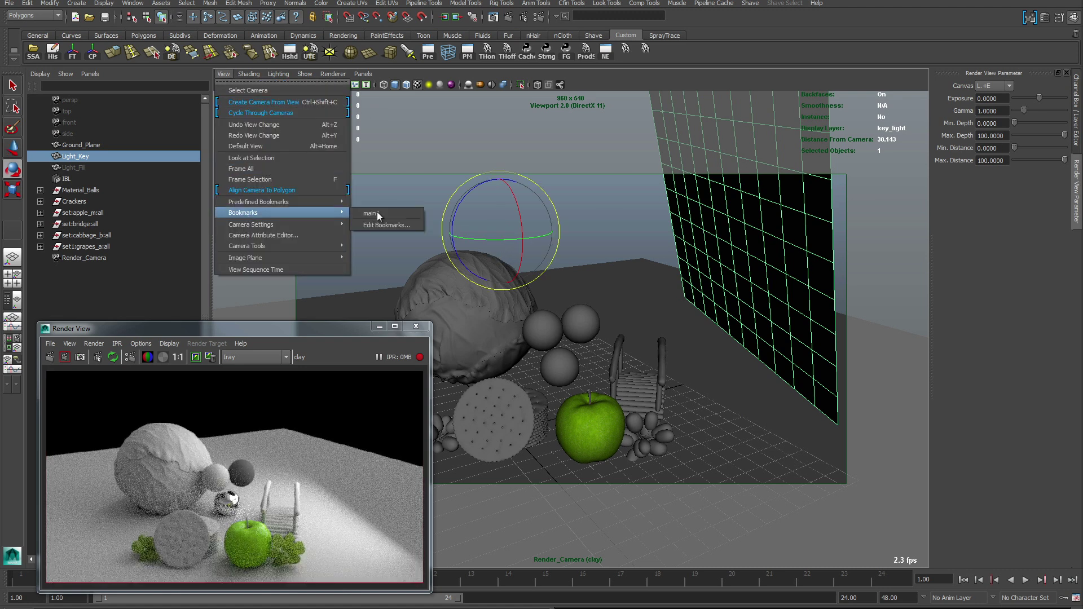
pyautogui.click(373, 213)
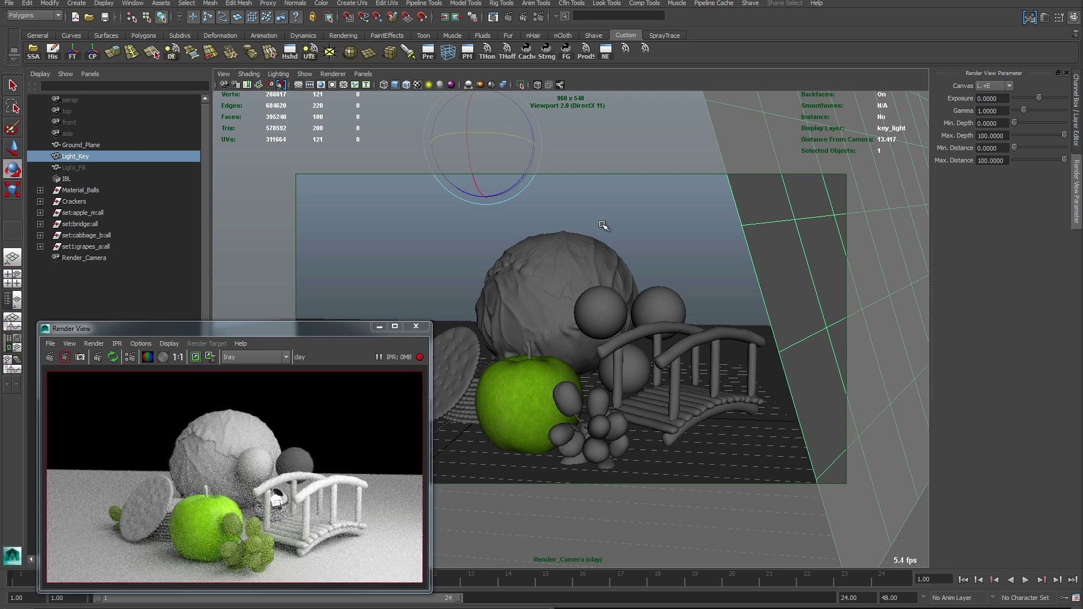
# - Try the Key_Light intensity at 0 and 20, set it back to 10, and close the light's attributes
pyautogui.press('w')
pyautogui.hotkey('ctrl', 'a')
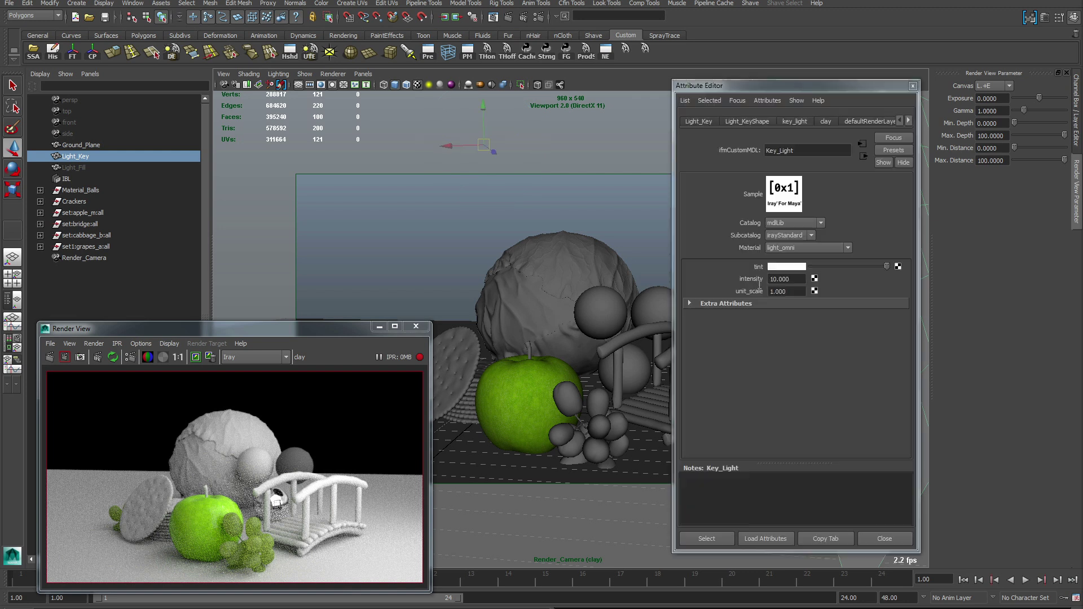
pyautogui.doubleClick(797, 279)
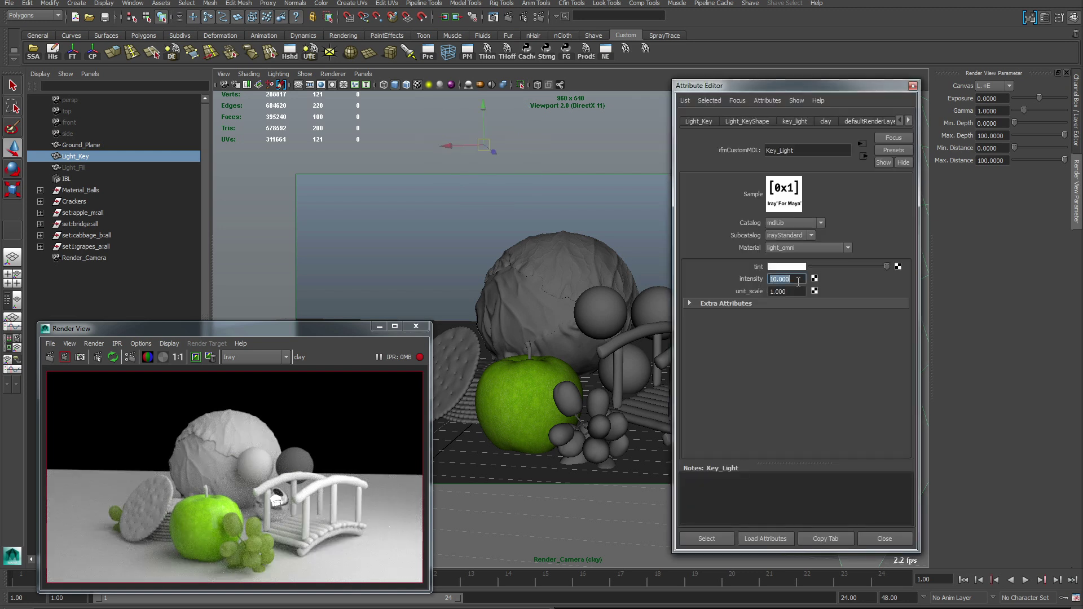
pyautogui.write('0.000')
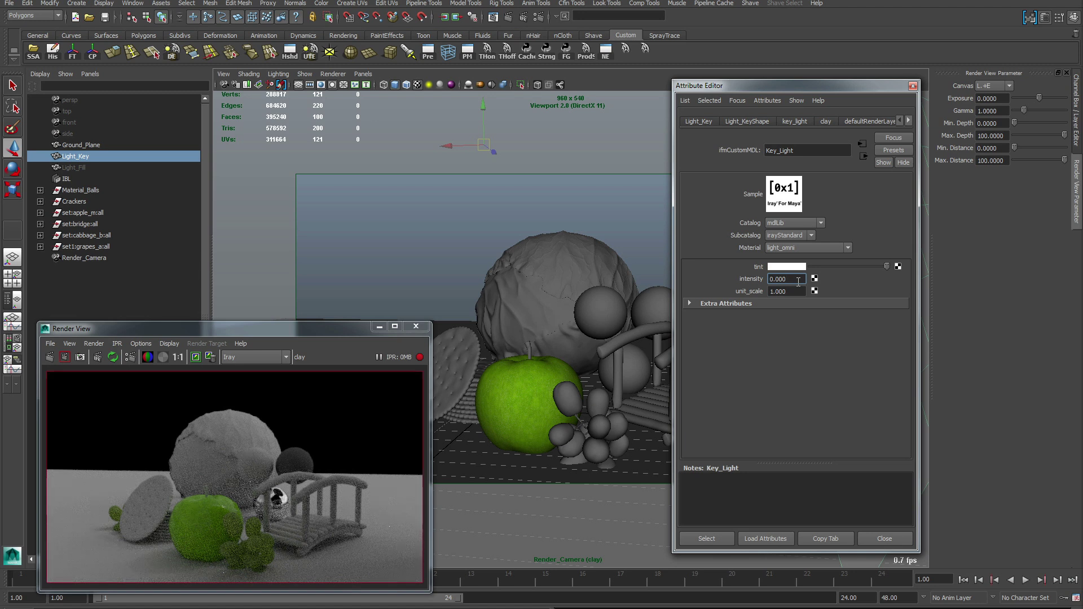
pyautogui.doubleClick(799, 280)
pyautogui.write('20.000')
pyautogui.press('Return')
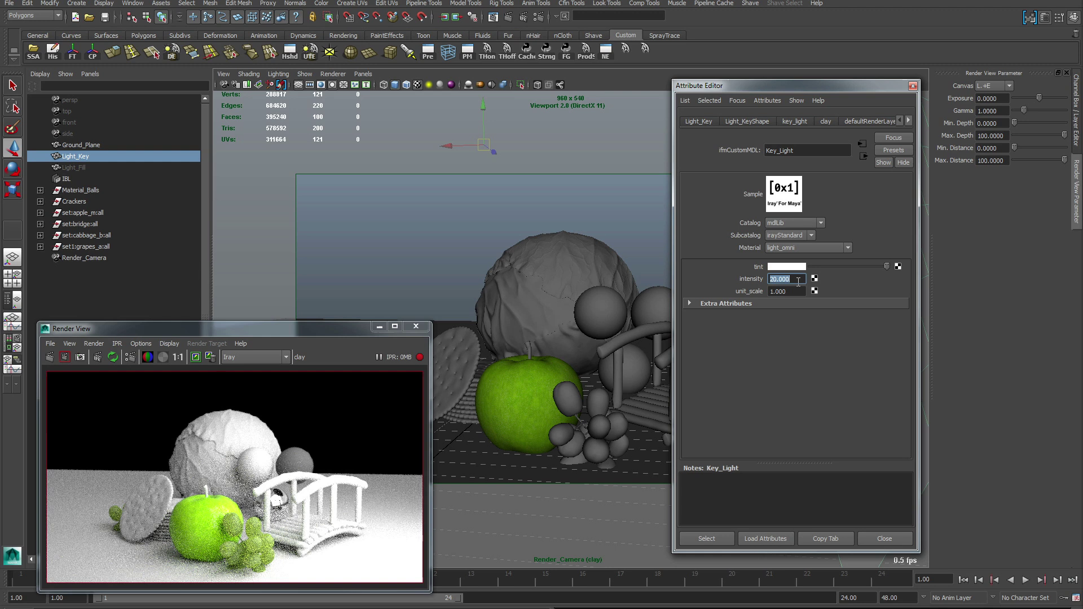
pyautogui.write('10.000')
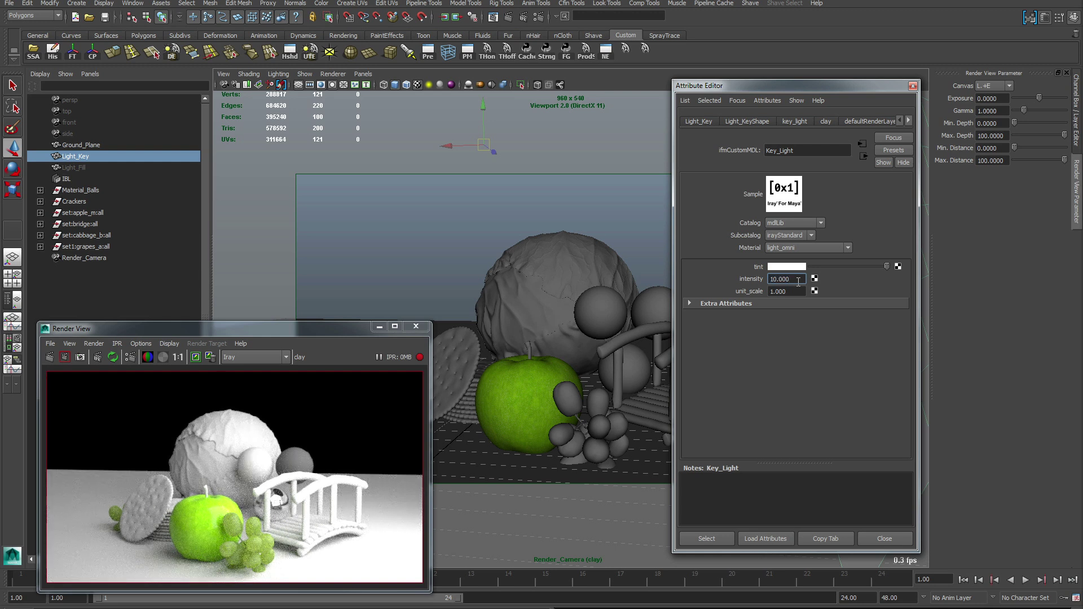
pyautogui.press('Return')
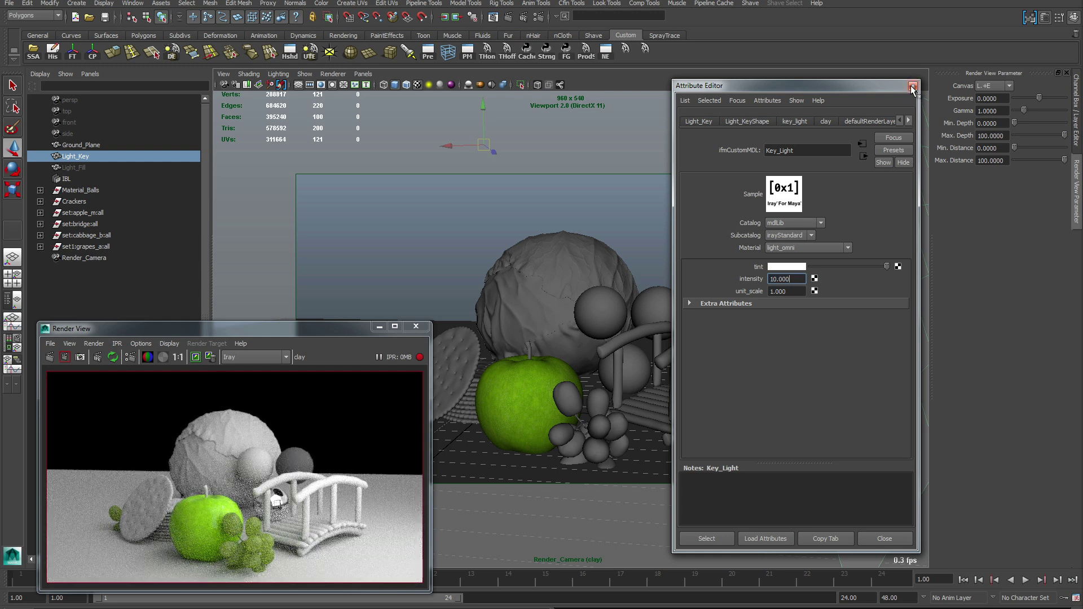
pyautogui.click(913, 87)
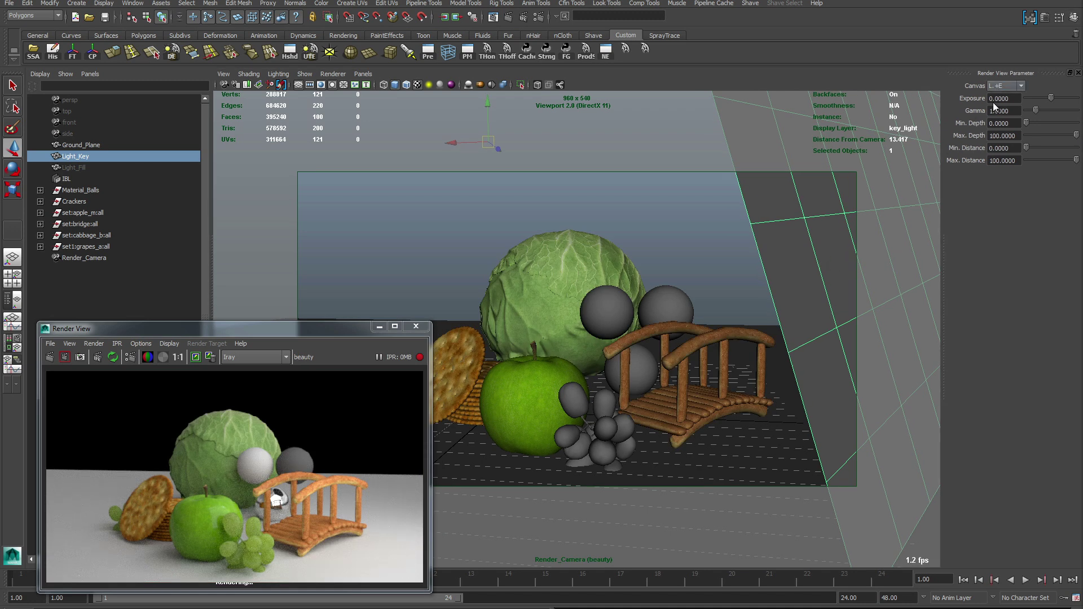
# - Display the Emission canvas in the render and make Light_Key visible to Iray, framing the plane from a wider side angle
pyautogui.click(997, 87)
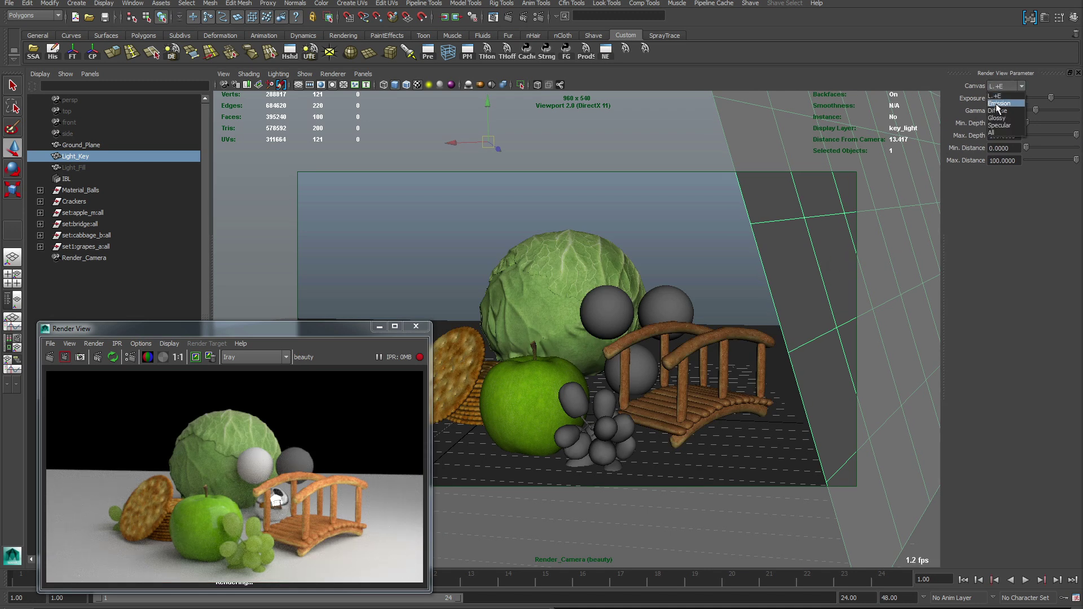
pyautogui.click(998, 103)
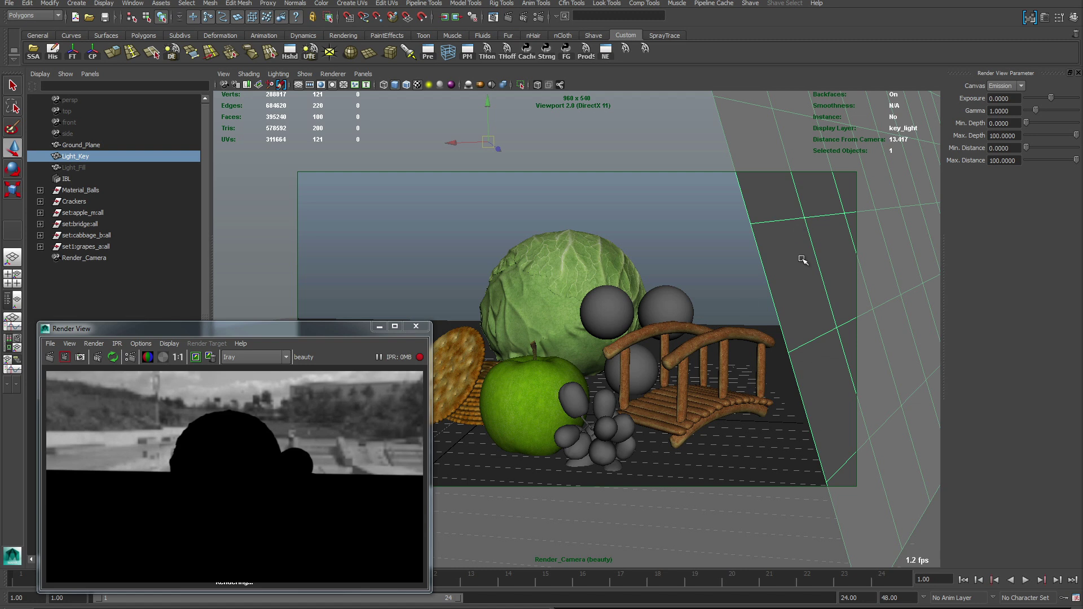
pyautogui.hotkey('ctrl', 'a')
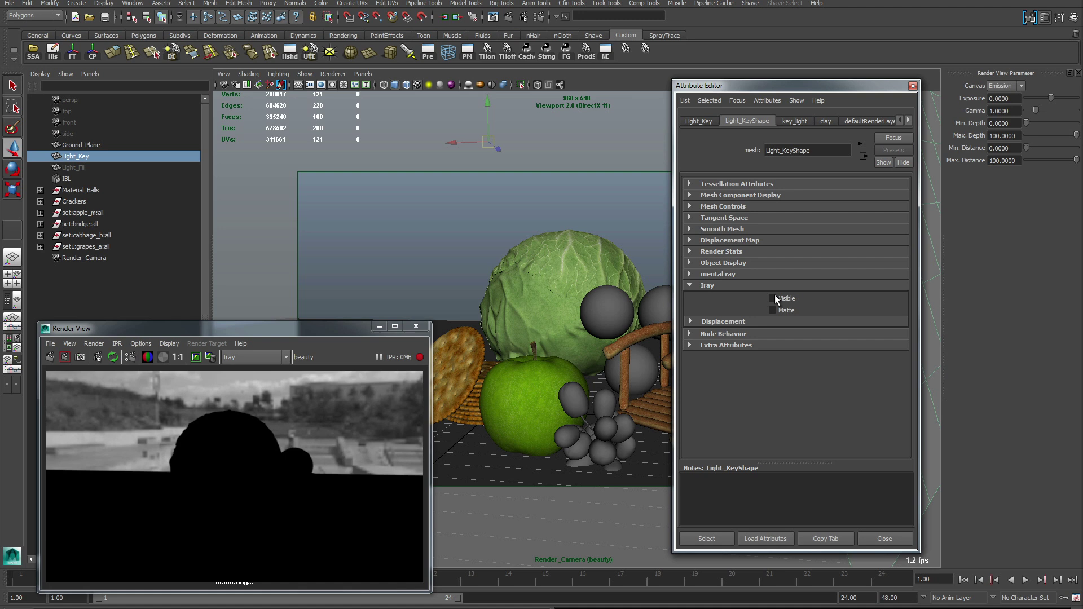
pyautogui.click(773, 298)
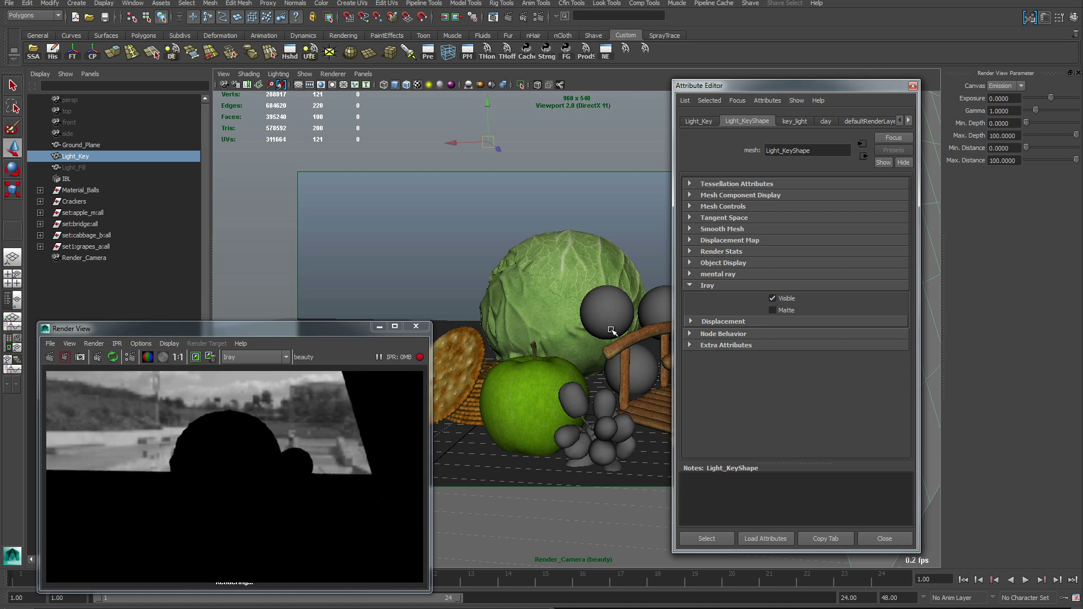
pyautogui.hotkey('ctrl', 'a')
pyautogui.keyDown('alt'); pyautogui.moveTo(659, 330); pyautogui.dragTo(559, 373); pyautogui.keyUp('alt')
pyautogui.keyDown('alt'); pyautogui.moveTo(559, 373); pyautogui.dragTo(624, 356, button='right'); pyautogui.keyUp('alt')
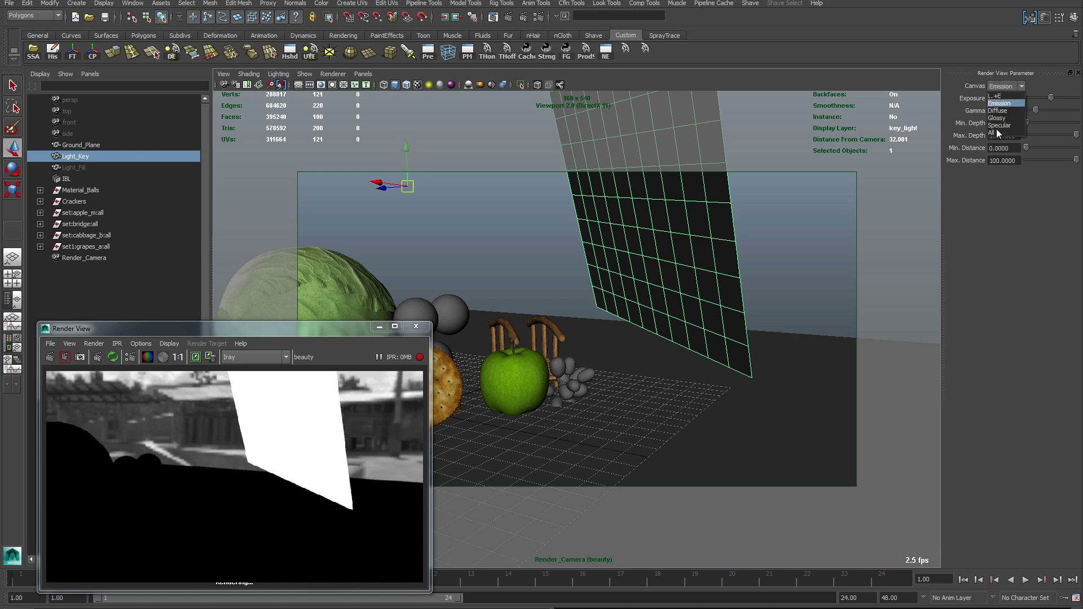
# - Switch the render canvas to All and turn off the Iray visibility of Light_Key
pyautogui.click(998, 133)
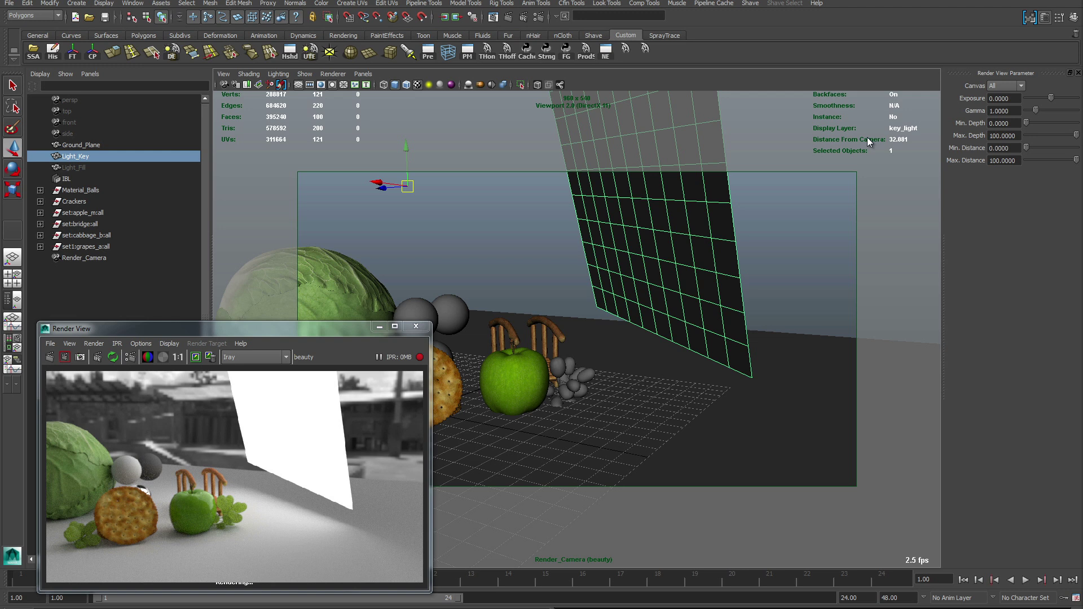
pyautogui.hotkey('ctrl', 'a')
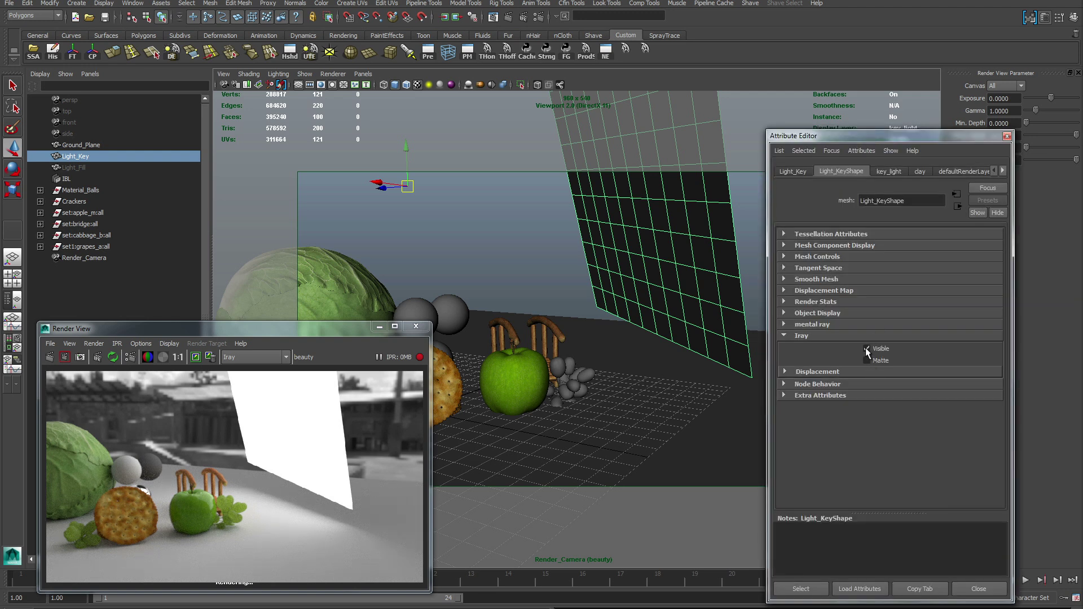
pyautogui.click(868, 349)
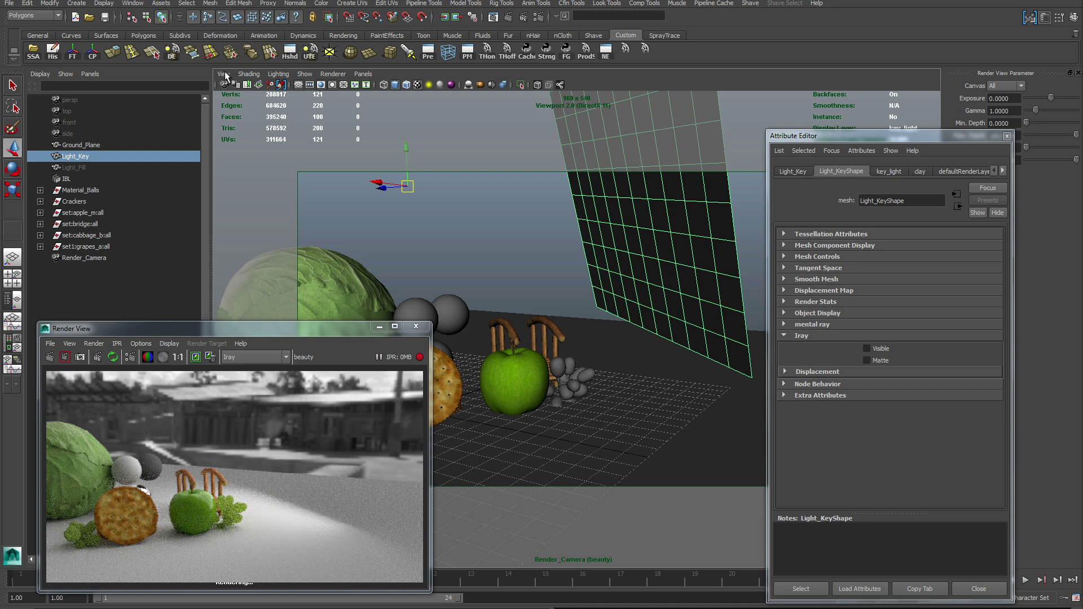
# - Restore the saved main camera bookmark to render the beauty layer from that view
pyautogui.click(223, 74)
pyautogui.moveTo(258, 214)
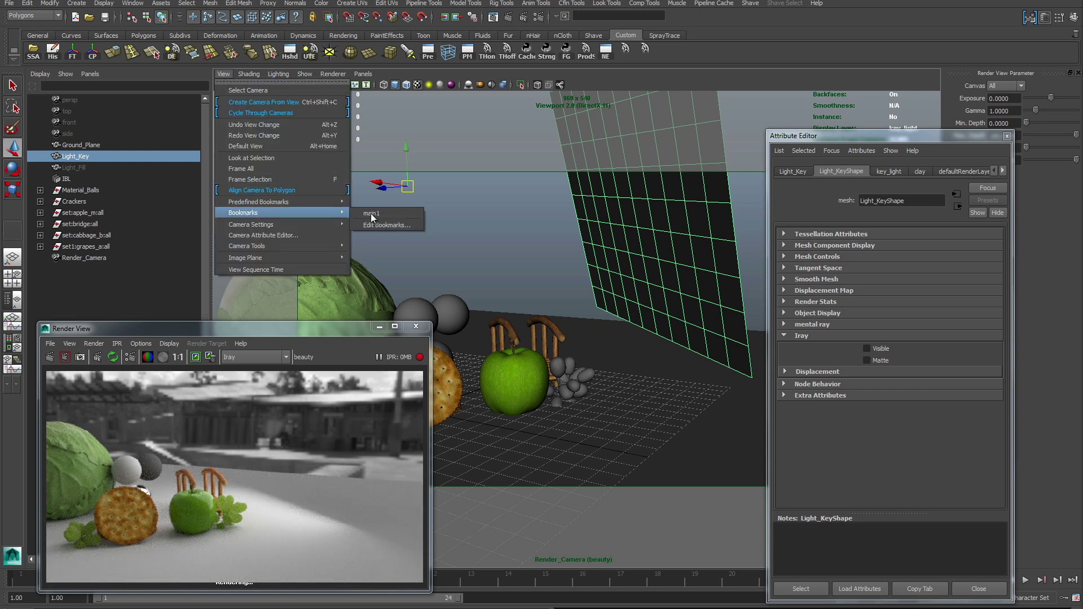
pyautogui.click(373, 212)
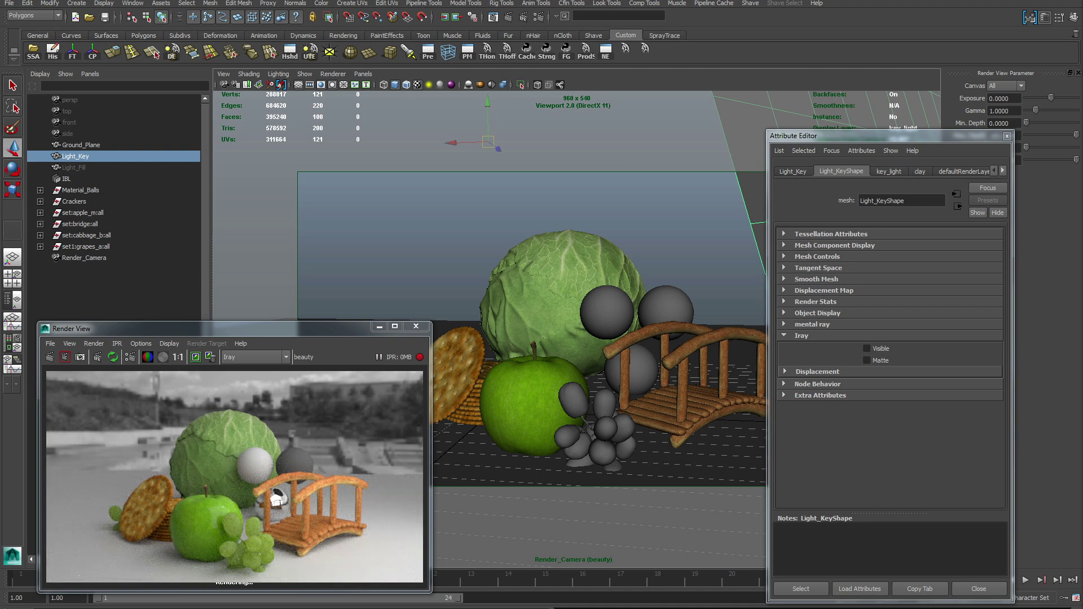
# - Open the render settings and examine the Iray termination criteria, architectural sampler and batch quality of the beauty layer
pyautogui.click(524, 17)
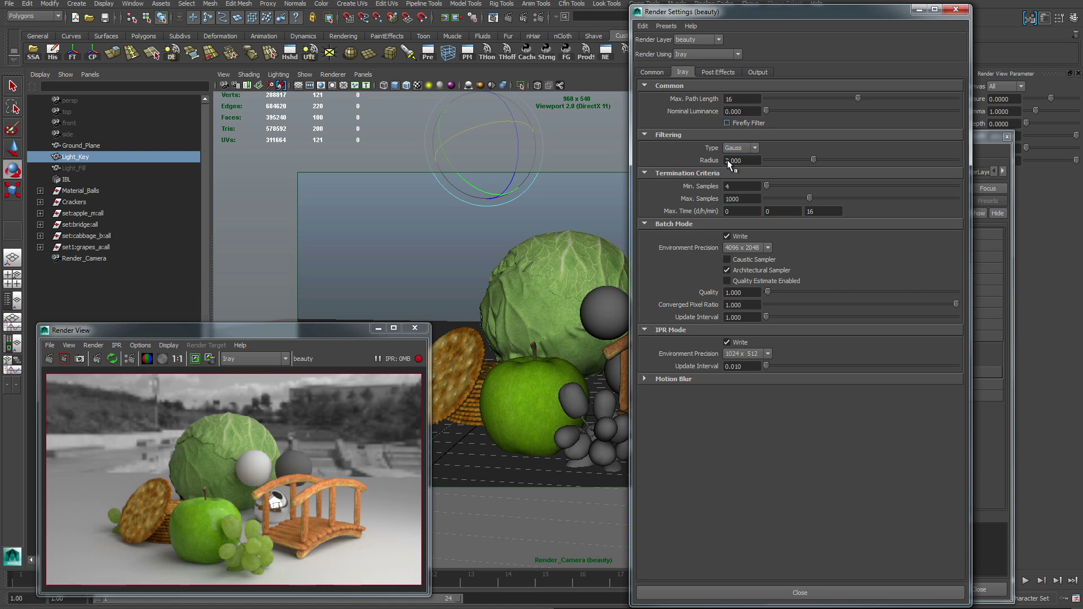
pyautogui.click(727, 200)
pyautogui.press('Tab')
pyautogui.press('Tab')
pyautogui.press('Tab')
pyautogui.click(799, 270)
pyautogui.moveTo(743, 292); pyautogui.dragTo(729, 293)
# - Review the post effects and output settings, expanding color canvases 2 to 5 and the other canvases
pyautogui.click(718, 72)
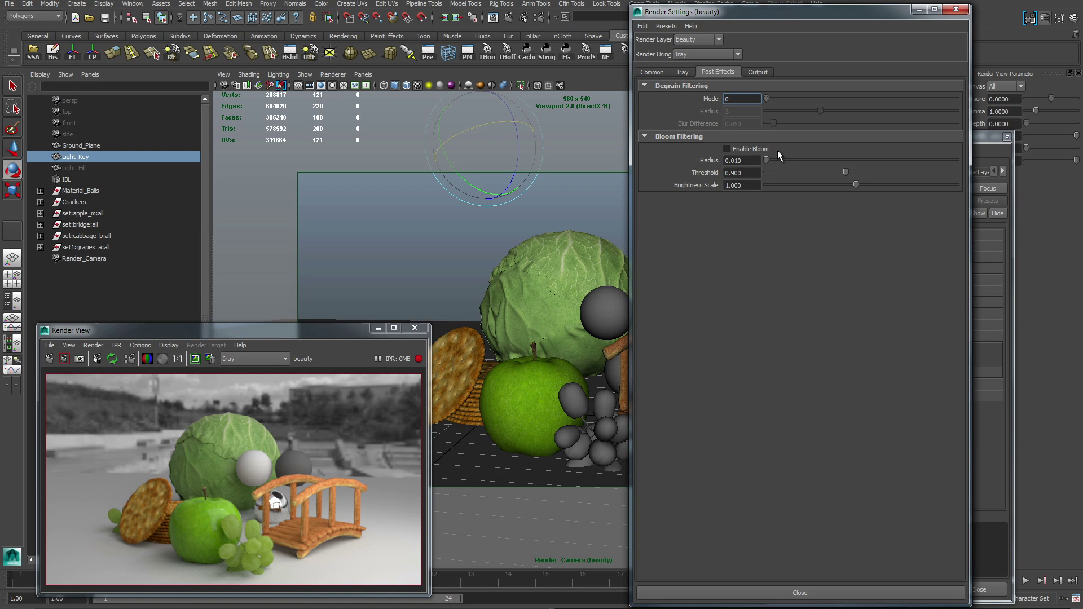
pyautogui.click(762, 73)
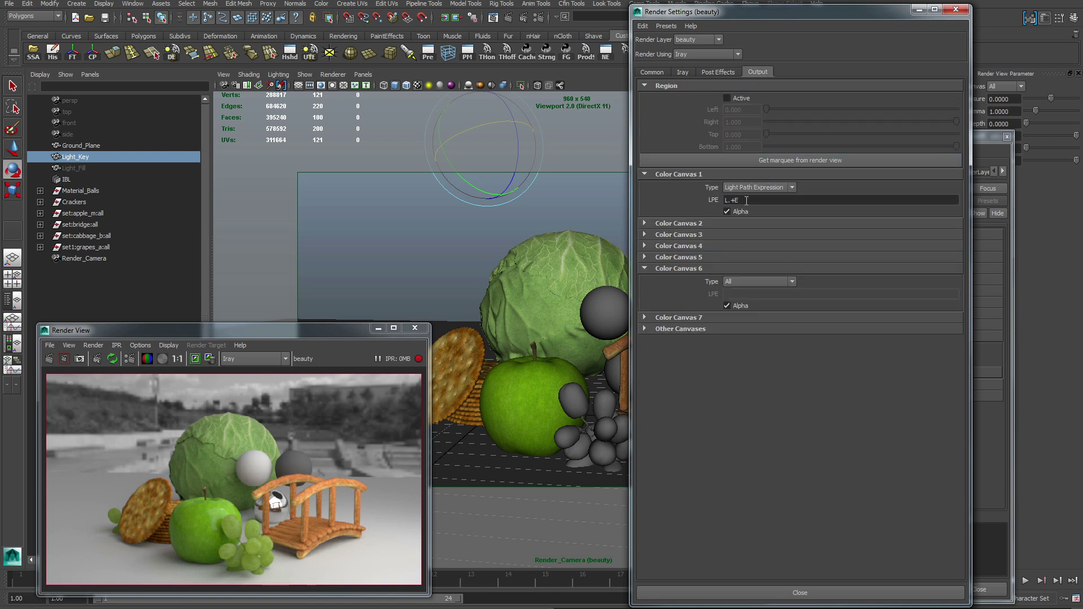
pyautogui.click(697, 221)
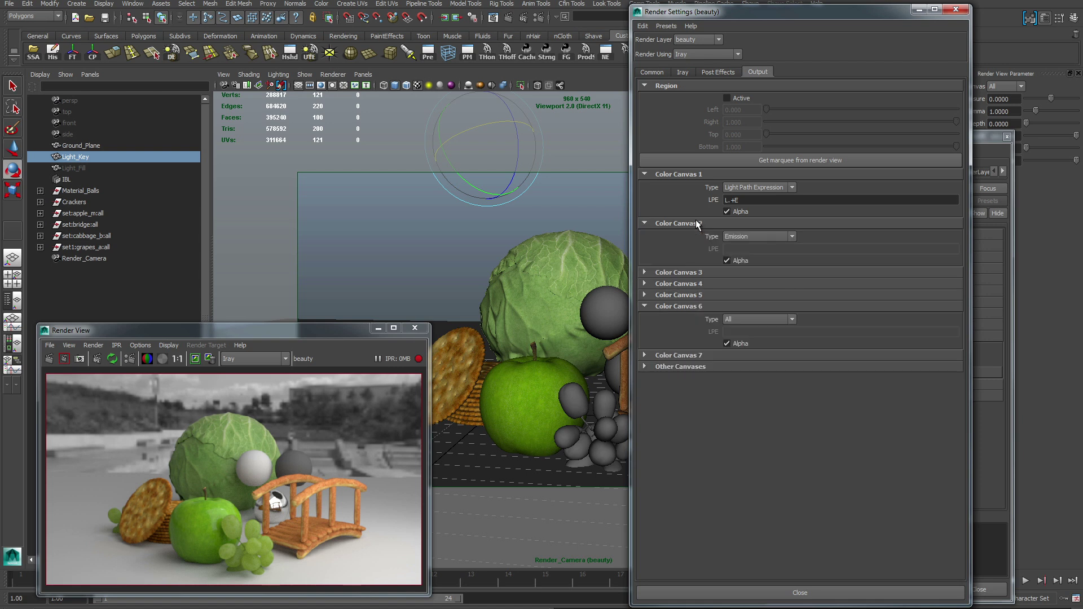
pyautogui.click(751, 200)
pyautogui.click(665, 273)
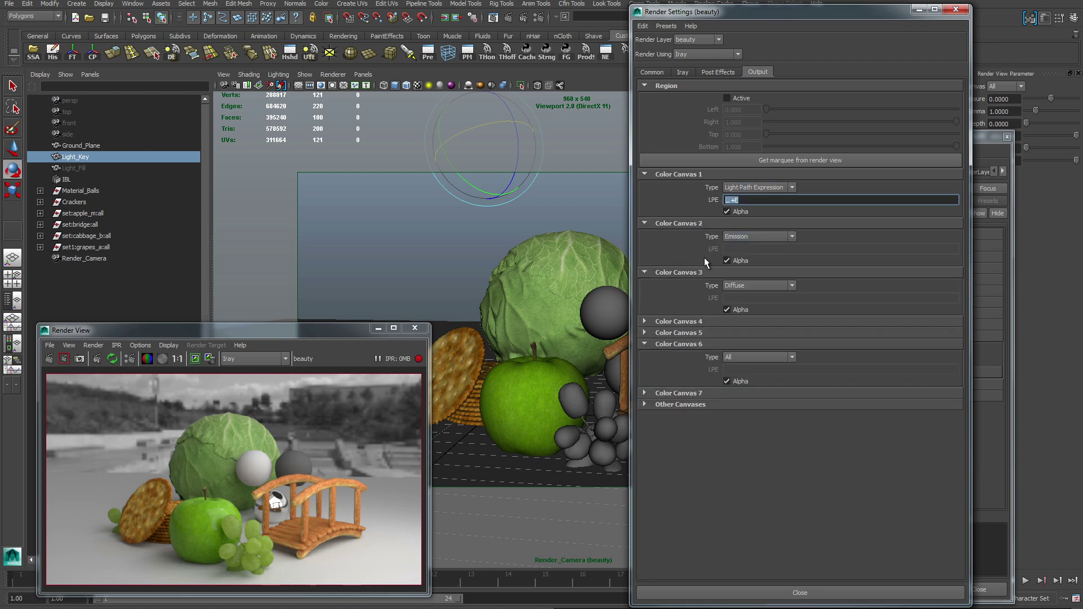
pyautogui.click(697, 323)
pyautogui.click(697, 370)
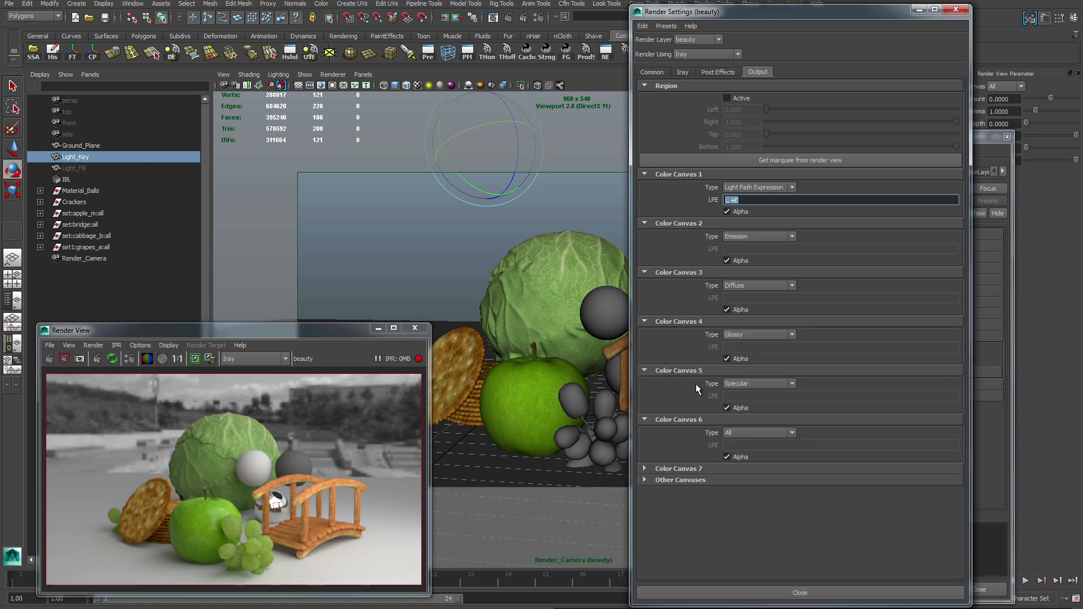
pyautogui.click(684, 482)
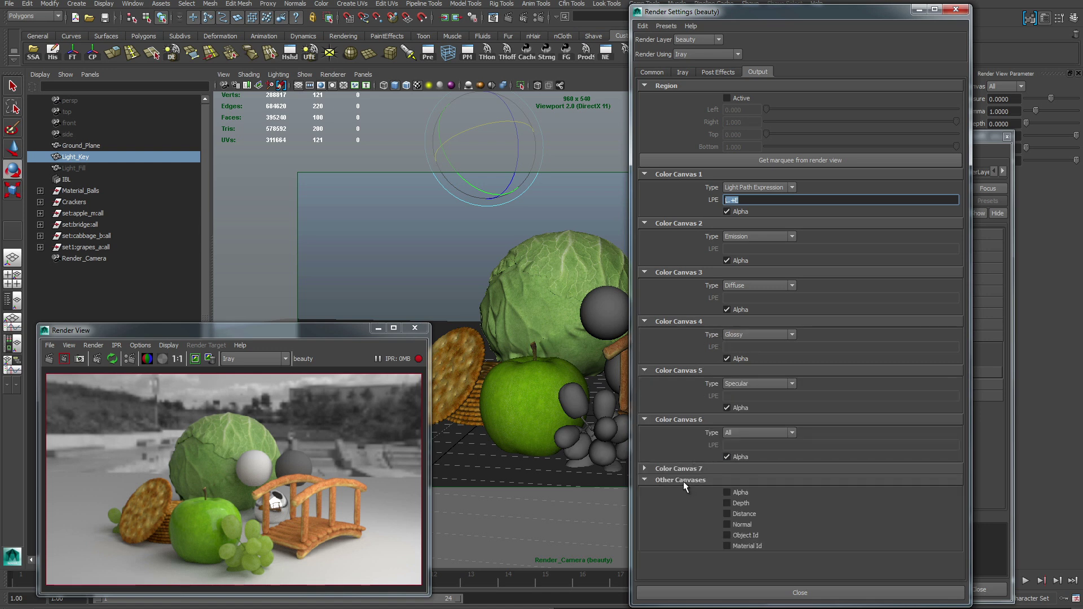
pyautogui.click(726, 524)
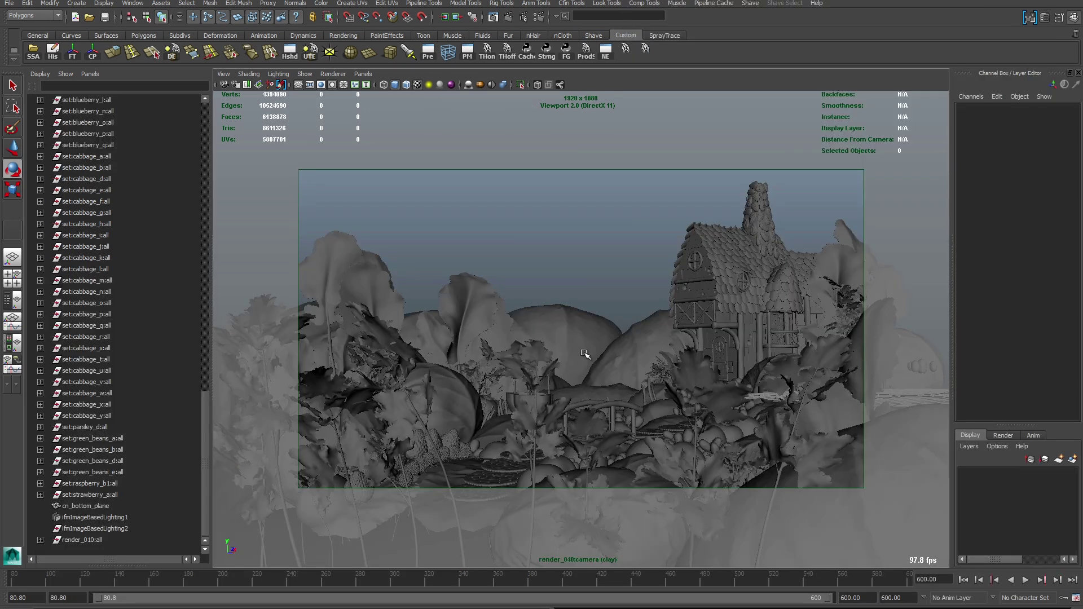
# - Select the OliveBread7 mesh in the village scene and examine the diffuse color, weight and reflectivity of clay_MAT
pyautogui.click(585, 357)
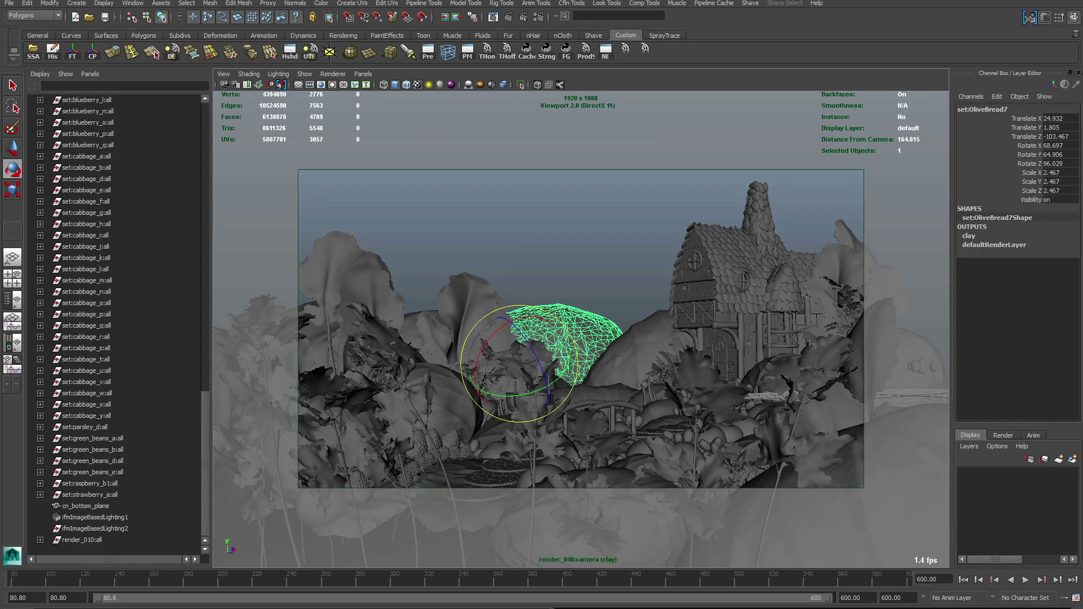
pyautogui.hotkey('ctrl', 'a')
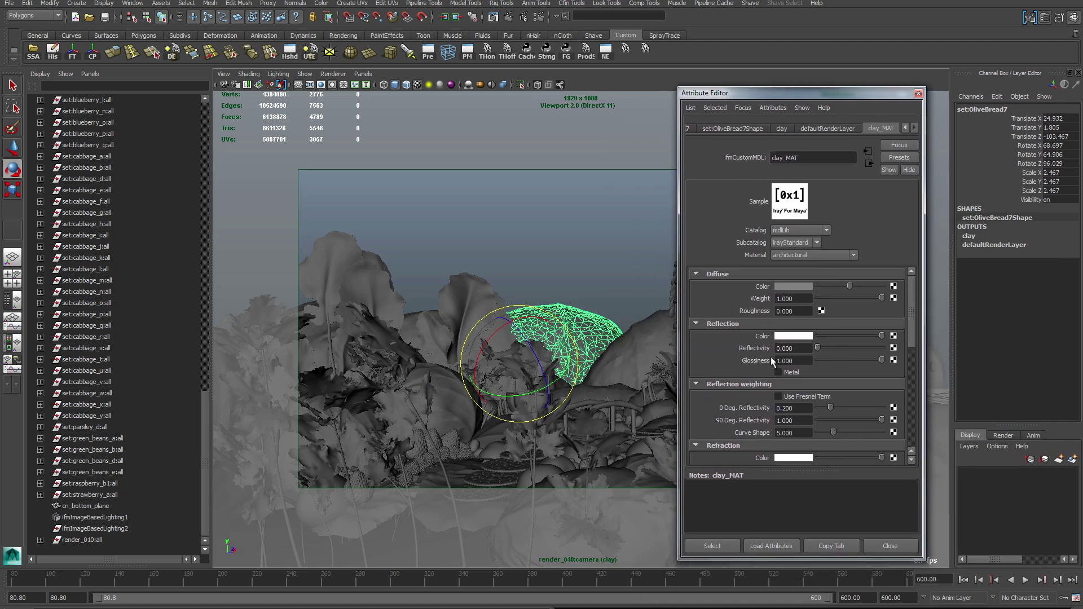
pyautogui.click(780, 348)
pyautogui.click(793, 299)
pyautogui.click(797, 286)
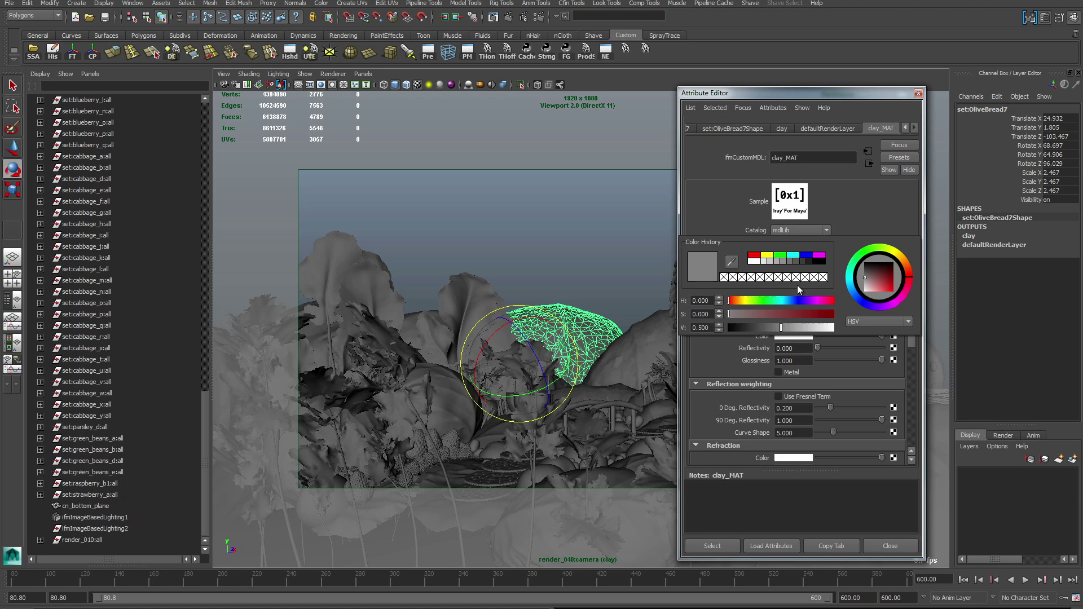
# - Open the Render View and take a snapshot of the village scene through the shot's render camera
pyautogui.click(493, 17)
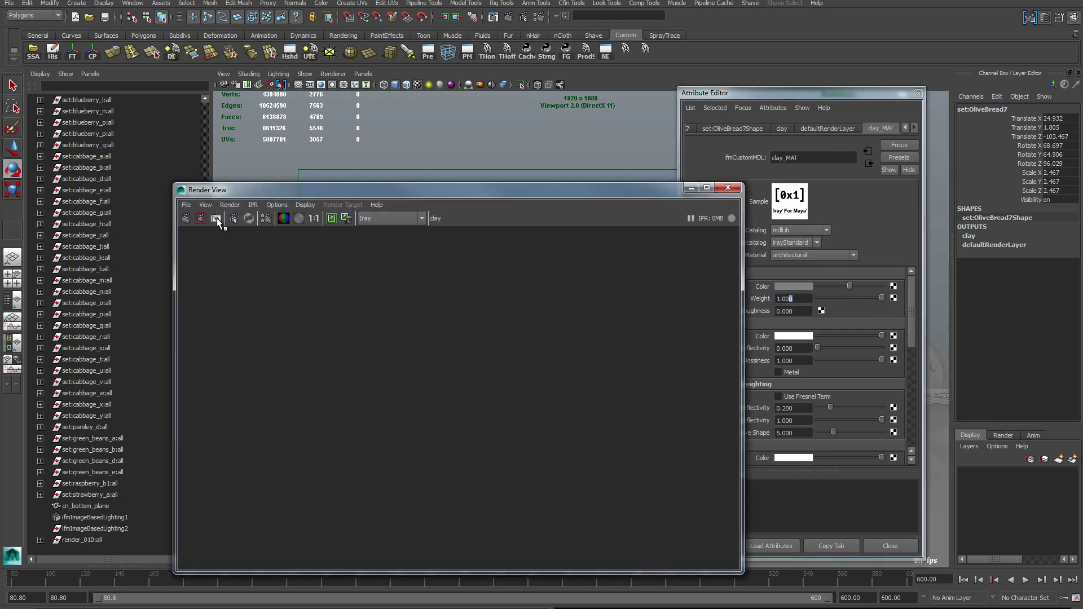
pyautogui.click(216, 218)
pyautogui.rightClick(289, 313)
pyautogui.moveTo(316, 341)
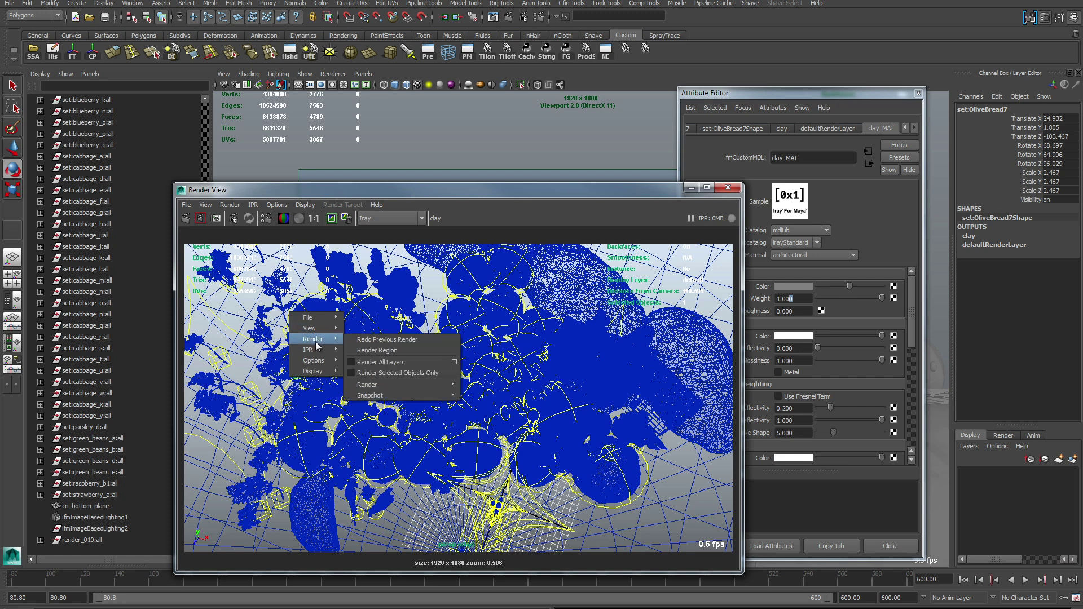
pyautogui.moveTo(406, 395)
pyautogui.click(513, 448)
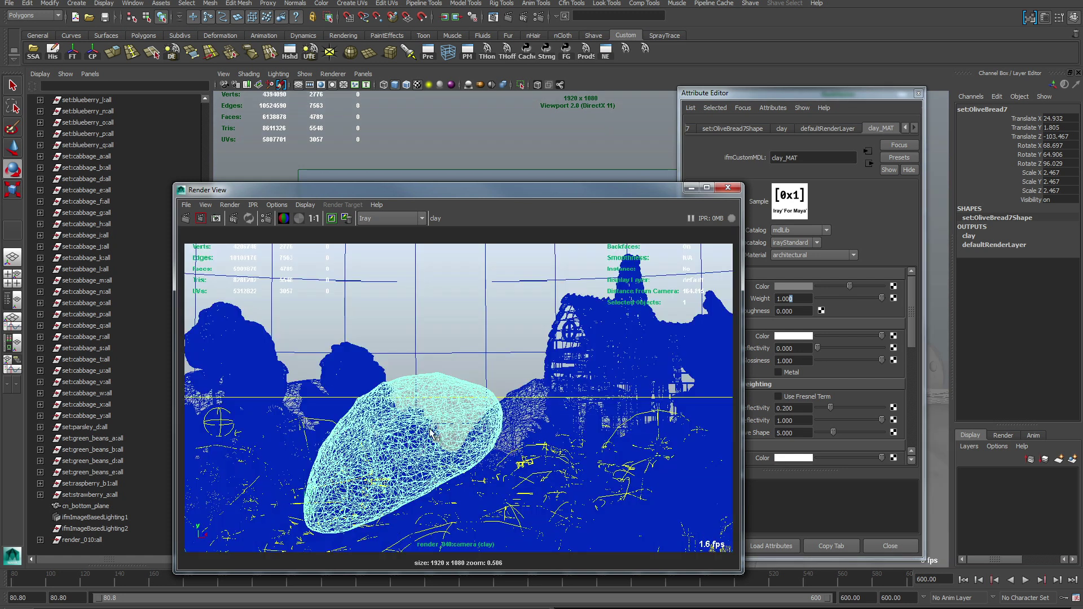
# - Set the test resolution to 50% Settings (960x540), shrink and reposition the Render View, and start an IPR render of the clay layer
pyautogui.rightClick(360, 392)
pyautogui.moveTo(389, 448)
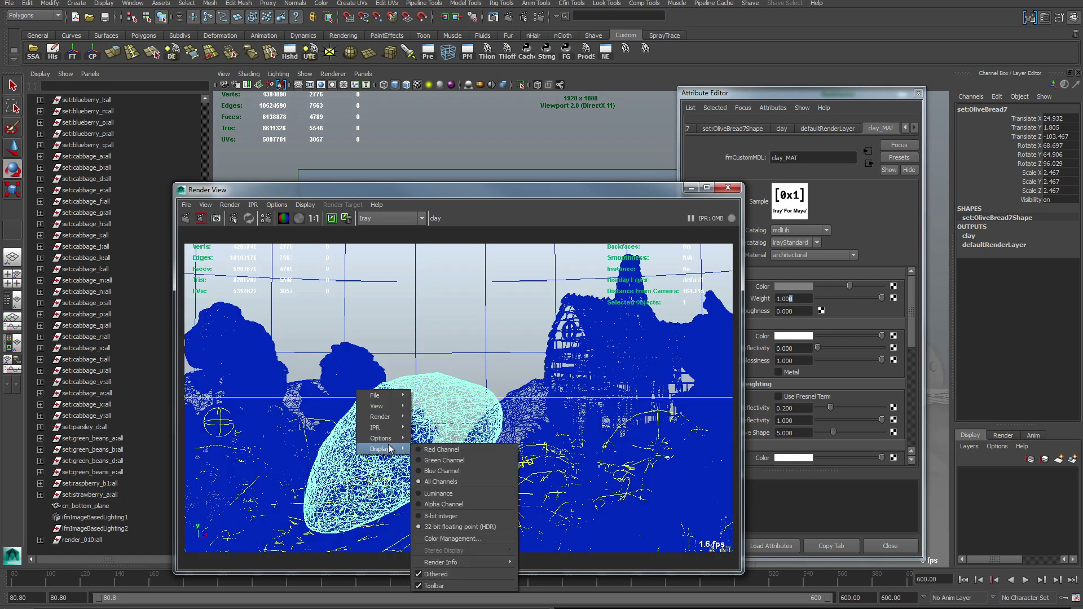
pyautogui.moveTo(456, 460)
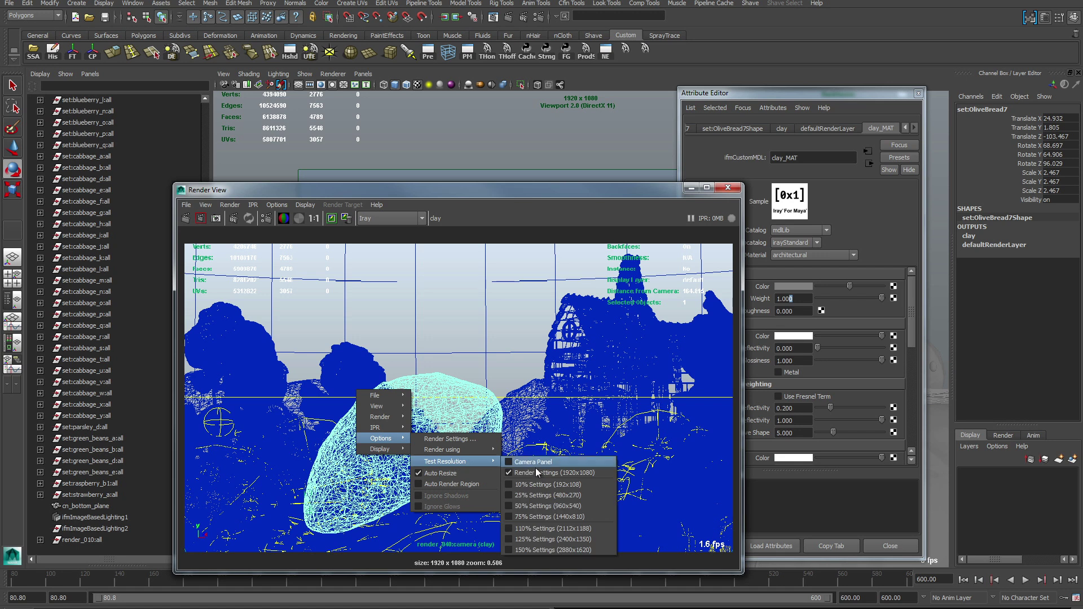
pyautogui.click(538, 504)
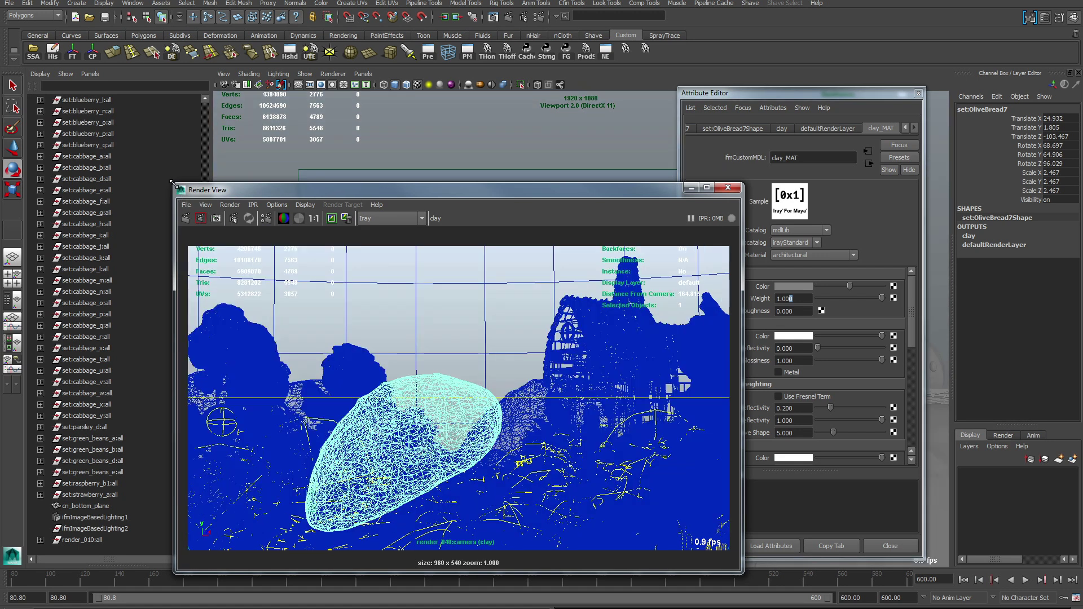
pyautogui.moveTo(170, 182); pyautogui.dragTo(87, 71)
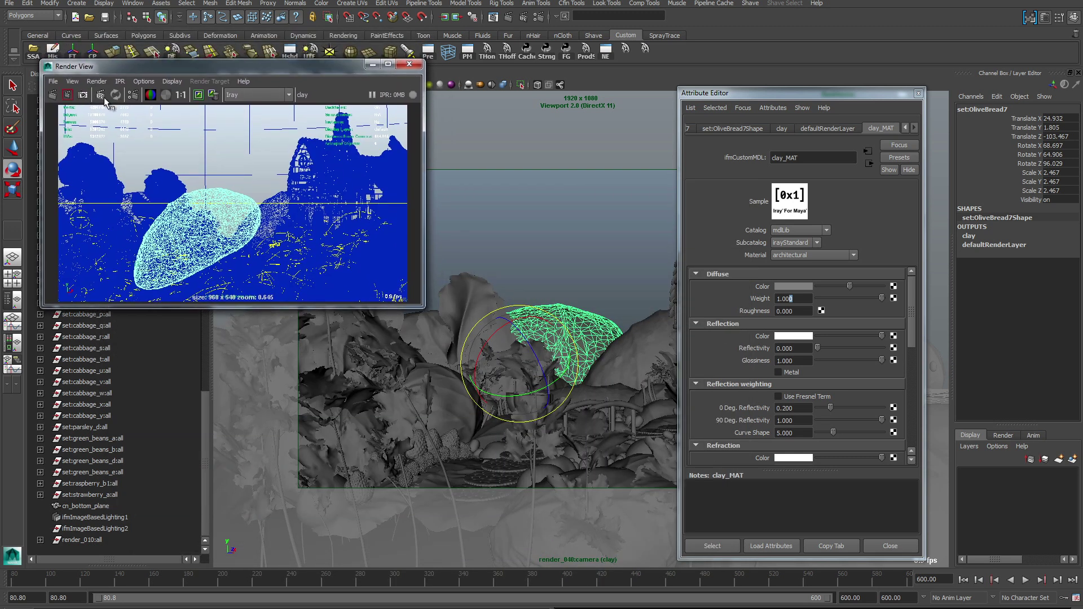
pyautogui.click(101, 95)
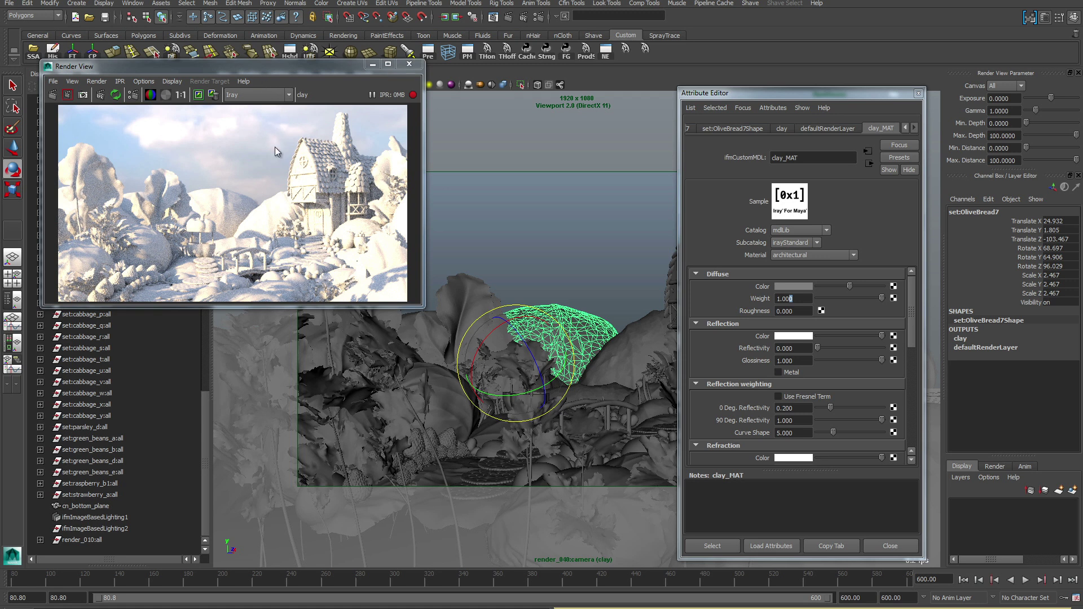
# - Select ifmImageBasedLighting1 and try Rotate Y values of 90 and 100 with the clay IPR render running
pyautogui.moveTo(254, 66); pyautogui.dragTo(273, 281)
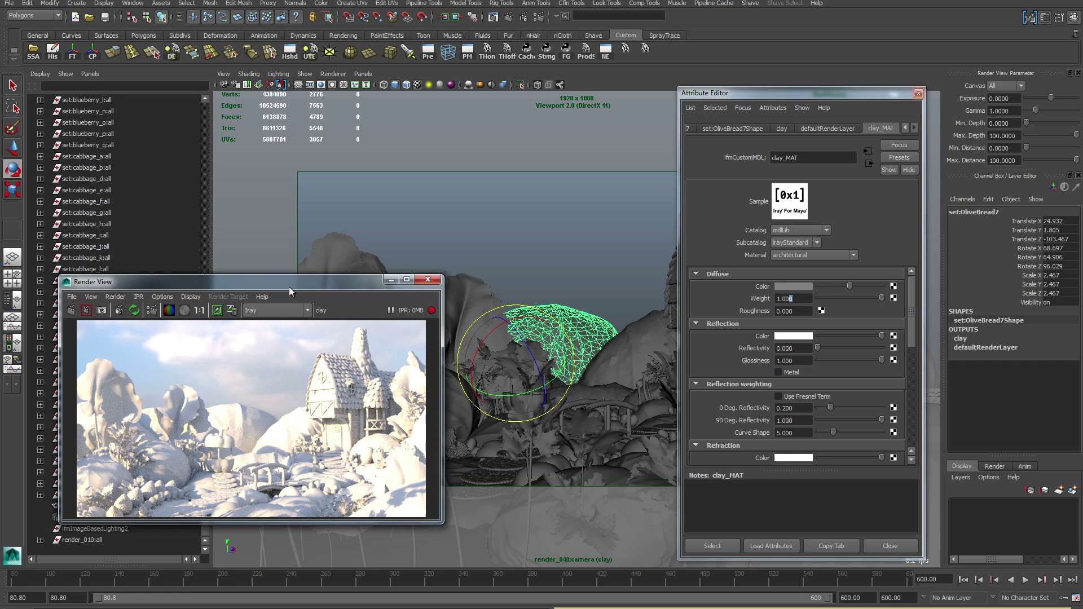
pyautogui.moveTo(286, 285); pyautogui.dragTo(287, 169)
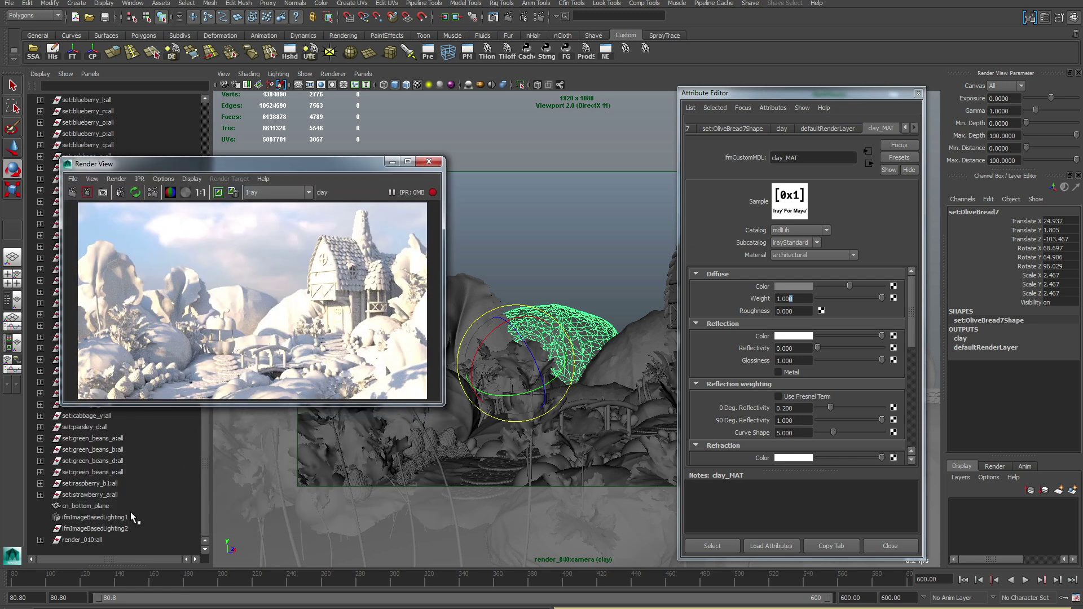
pyautogui.click(127, 519)
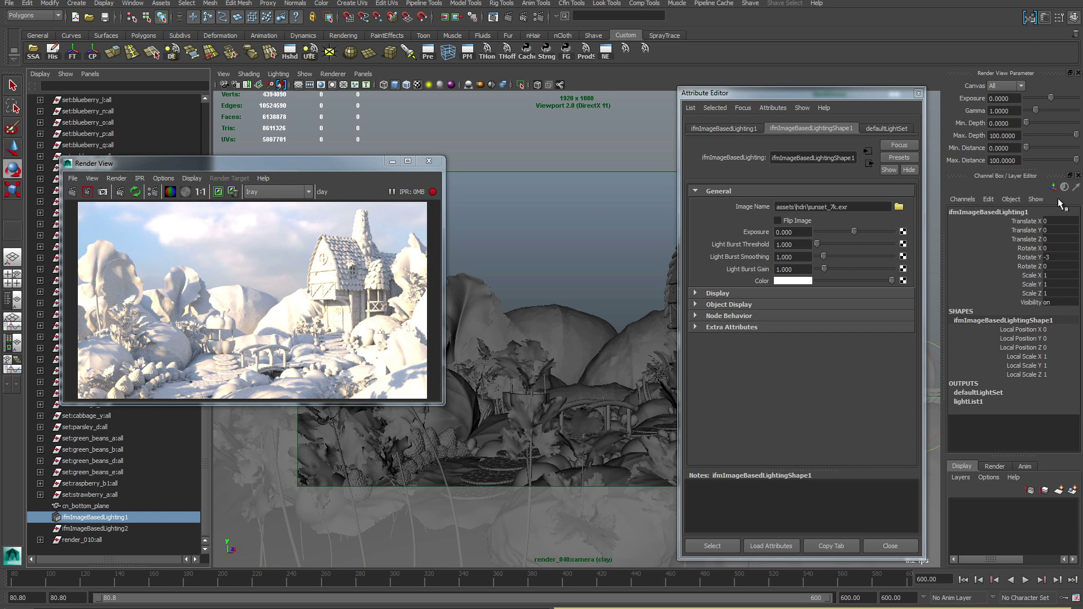
pyautogui.click(1059, 257)
pyautogui.write('90')
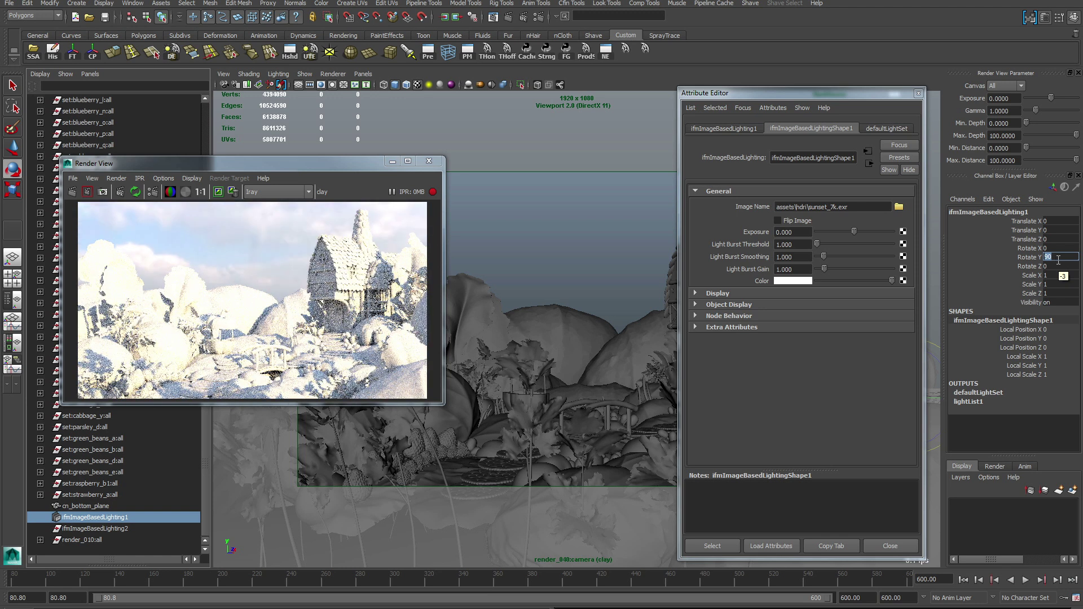
pyautogui.write('100')
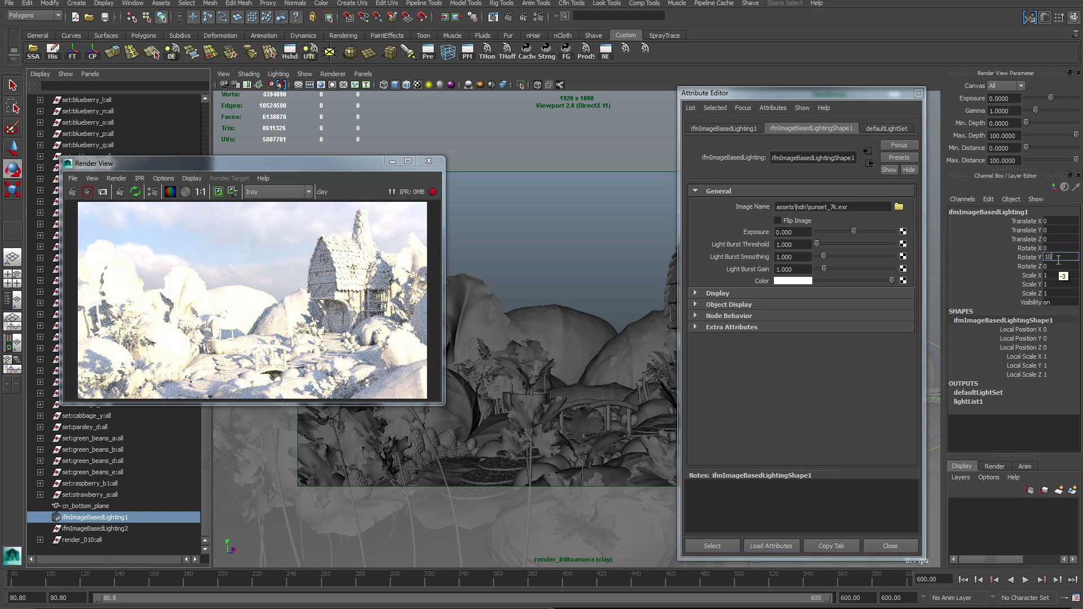
pyautogui.press('Return')
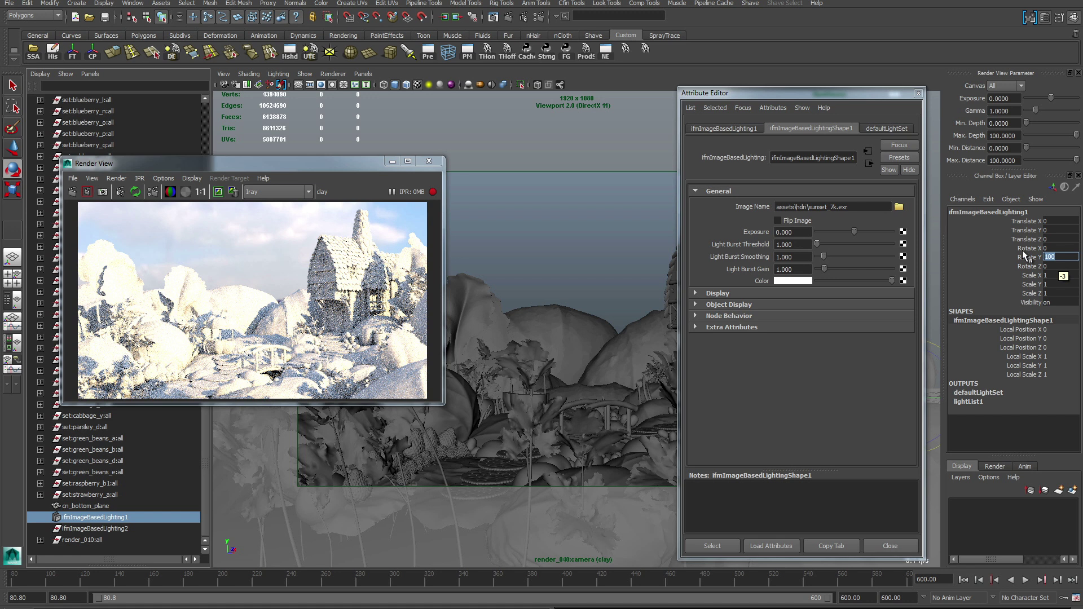
# - Scrub the Y rotation of ifmImageBasedLighting1 interactively to test sun directions, and set it to -3
pyautogui.click(1047, 256)
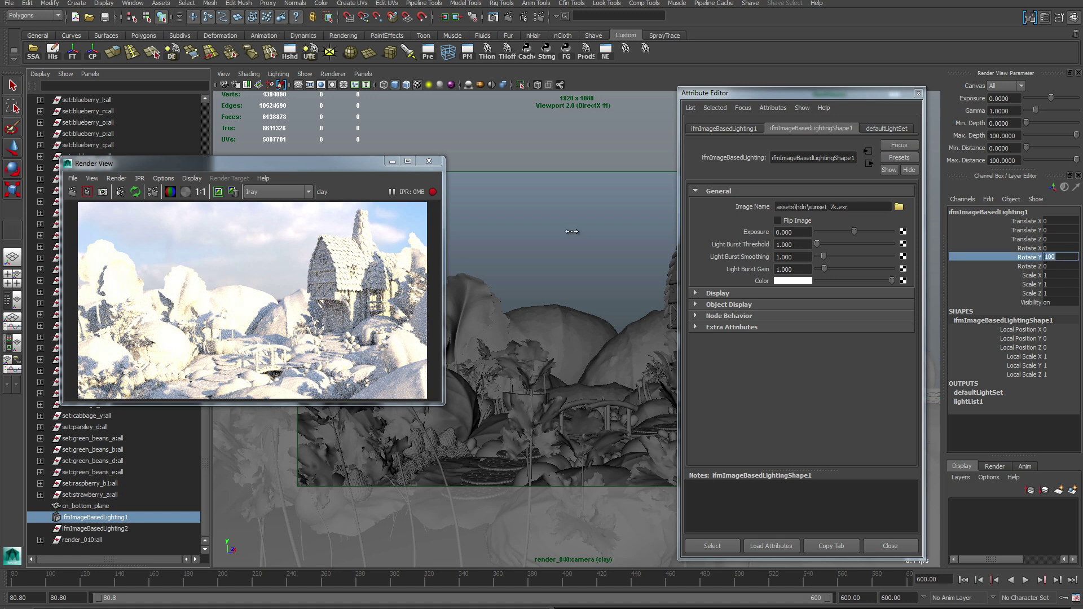
pyautogui.moveTo(572, 233)
pyautogui.mouseDown(button='middle')
pyautogui.moveTo(612, 232)
pyautogui.moveTo(552, 243)
pyautogui.moveTo(588, 245)
pyautogui.mouseUp(button='middle')
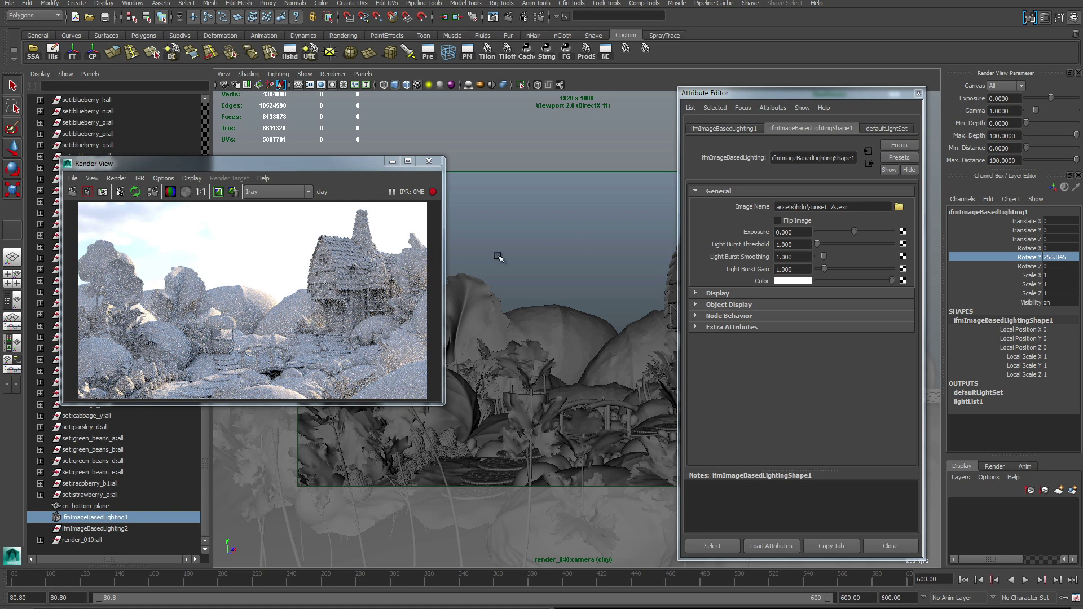
pyautogui.moveTo(511, 249); pyautogui.dragTo(583, 248, button='middle')
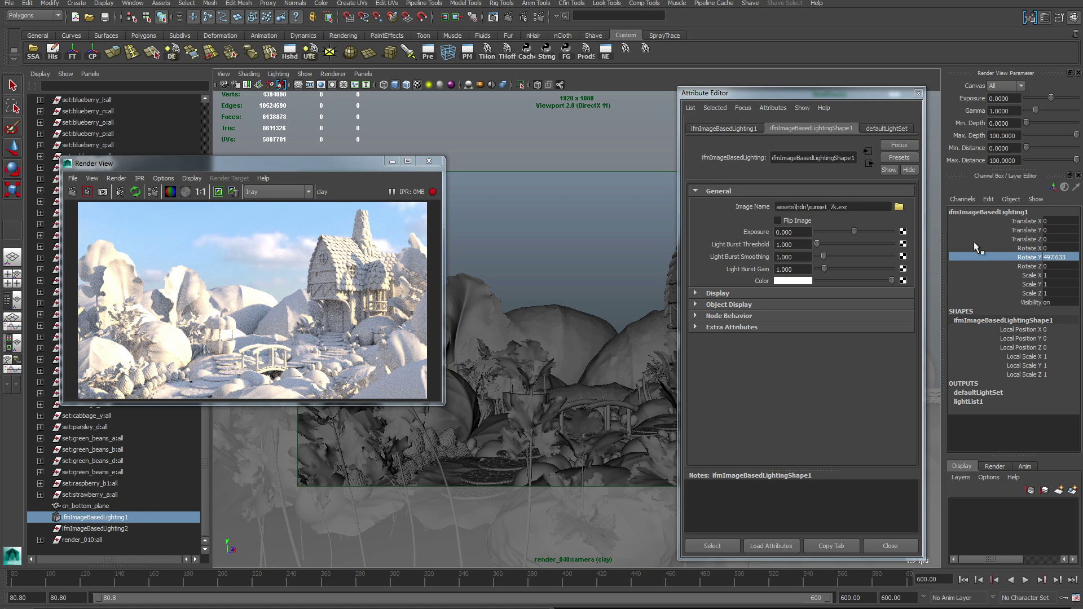
pyautogui.doubleClick(1066, 257)
pyautogui.write('-3')
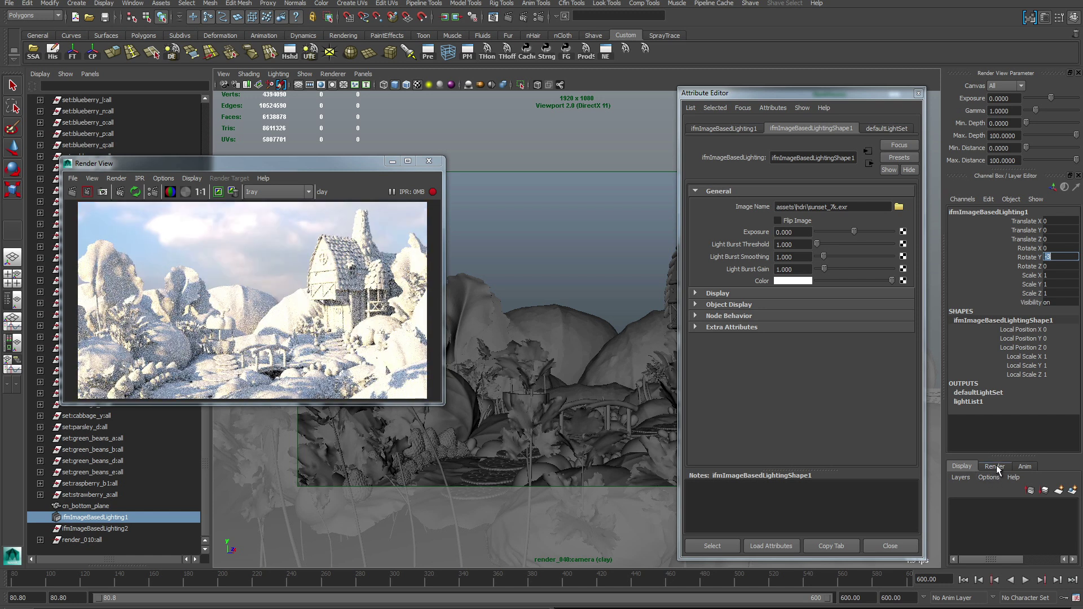
# - Take a new Render View snapshot, switch to the beauty render layer and start an IPR render of it
pyautogui.click(997, 465)
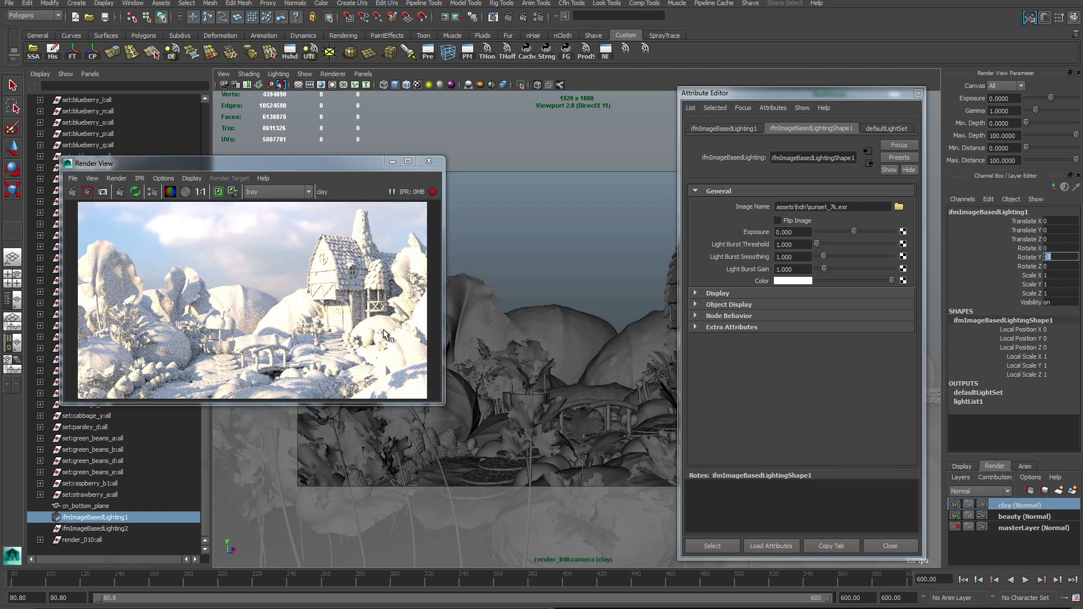
pyautogui.click(104, 193)
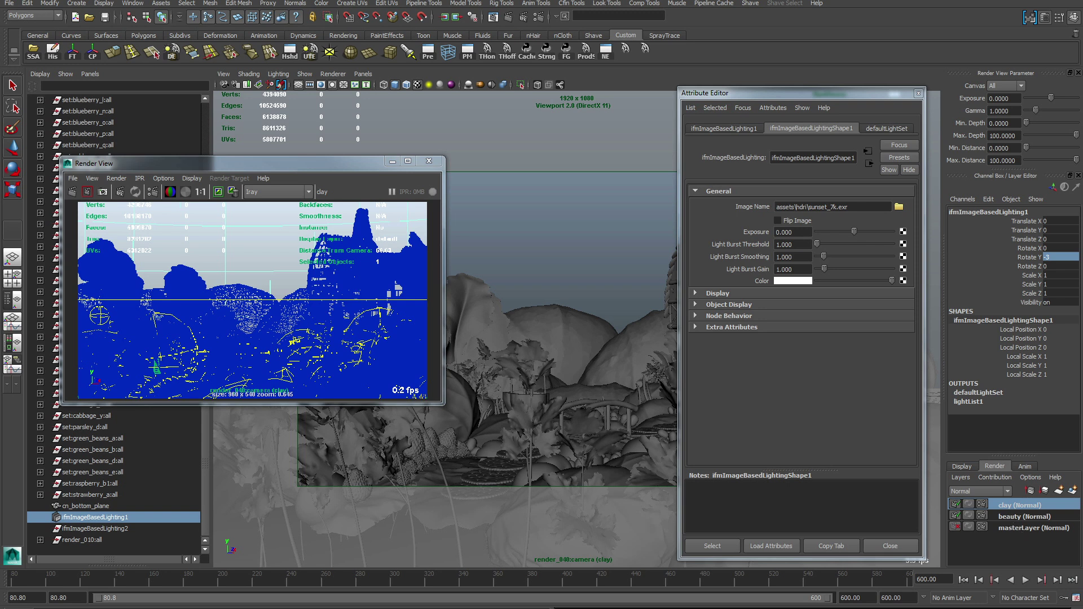
pyautogui.click(1024, 517)
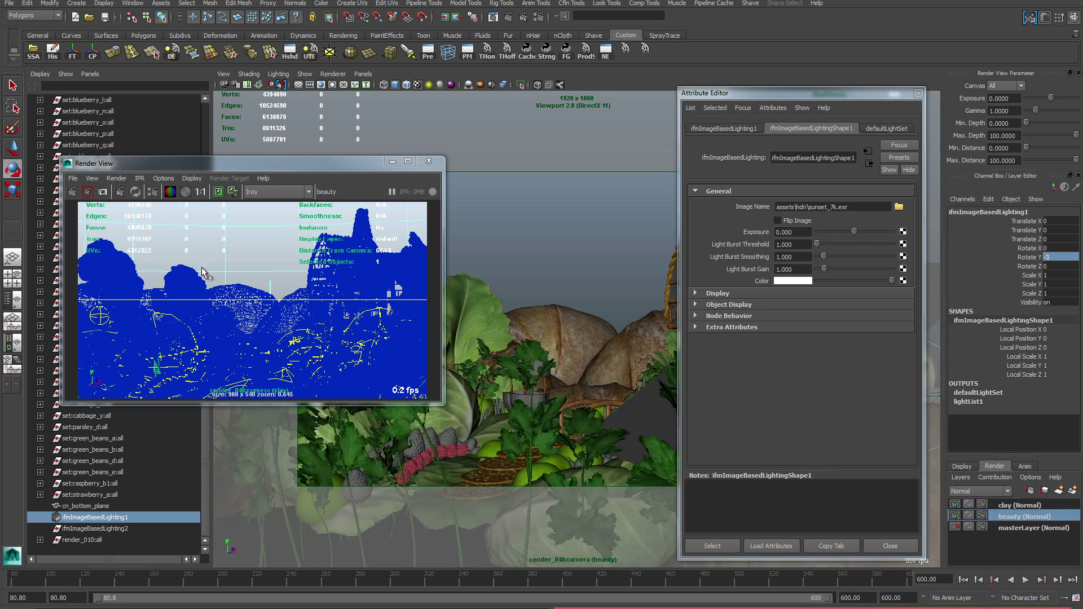
pyautogui.click(120, 193)
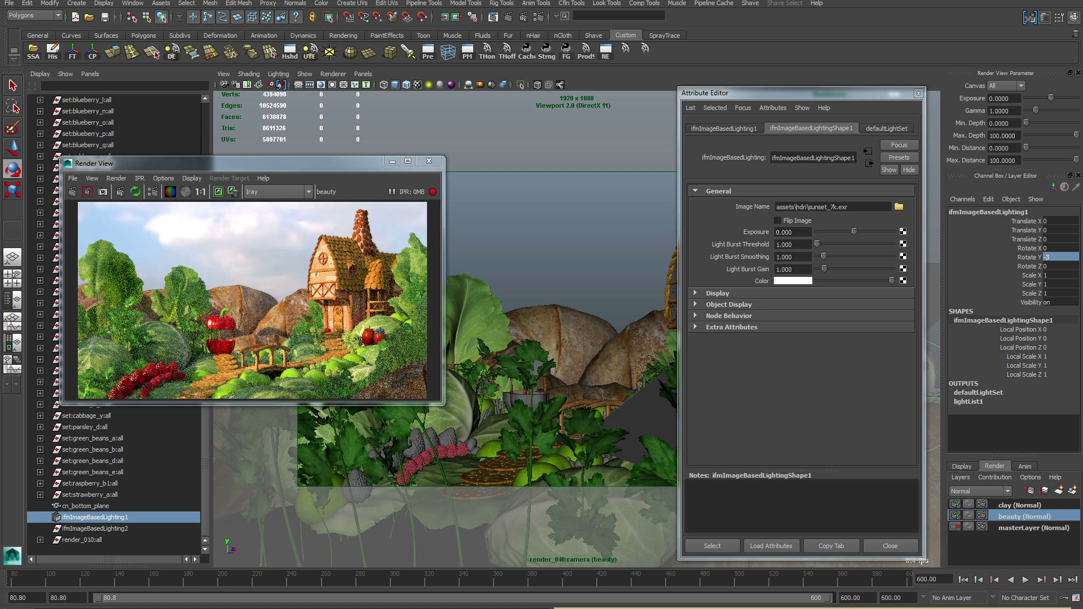
# - Close the Attribute Editor and raise the OliveBread7 rock along the world Y axis to a Translate Y of about 4.085
pyautogui.click(918, 95)
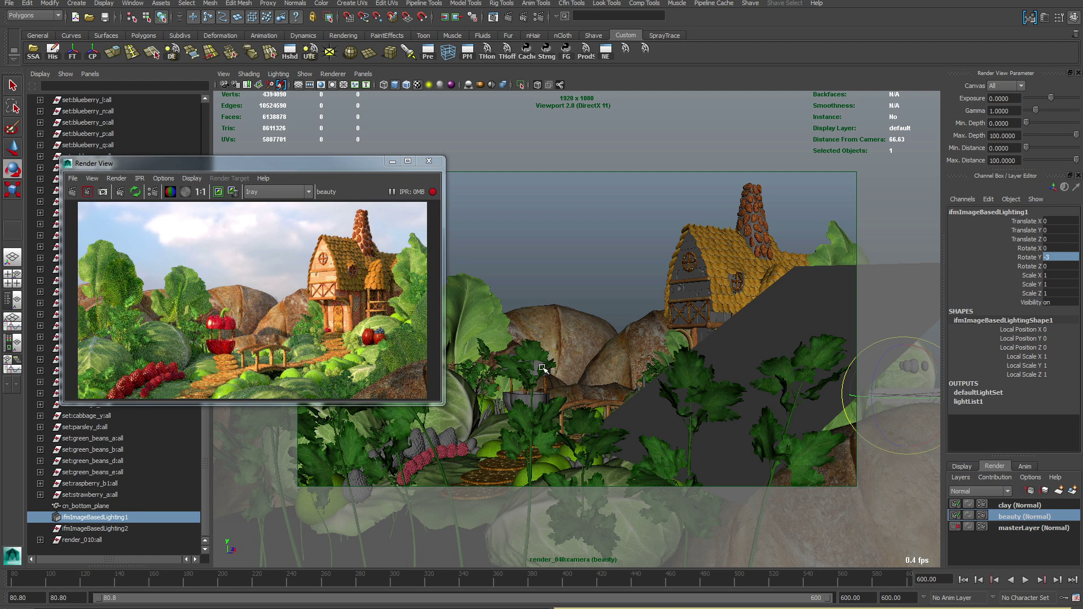
pyautogui.click(600, 333)
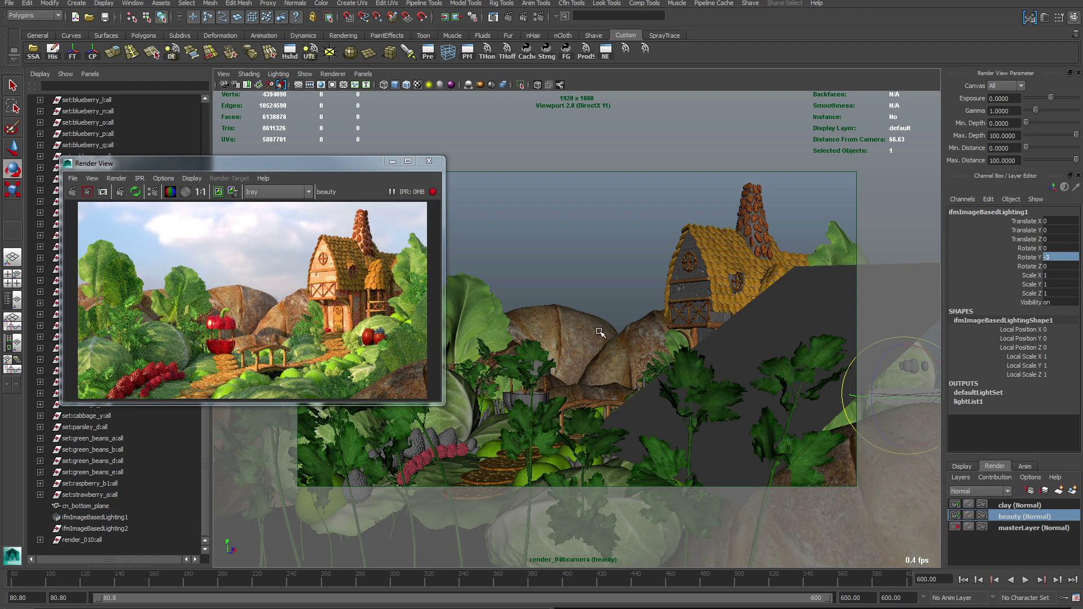
pyautogui.press('w')
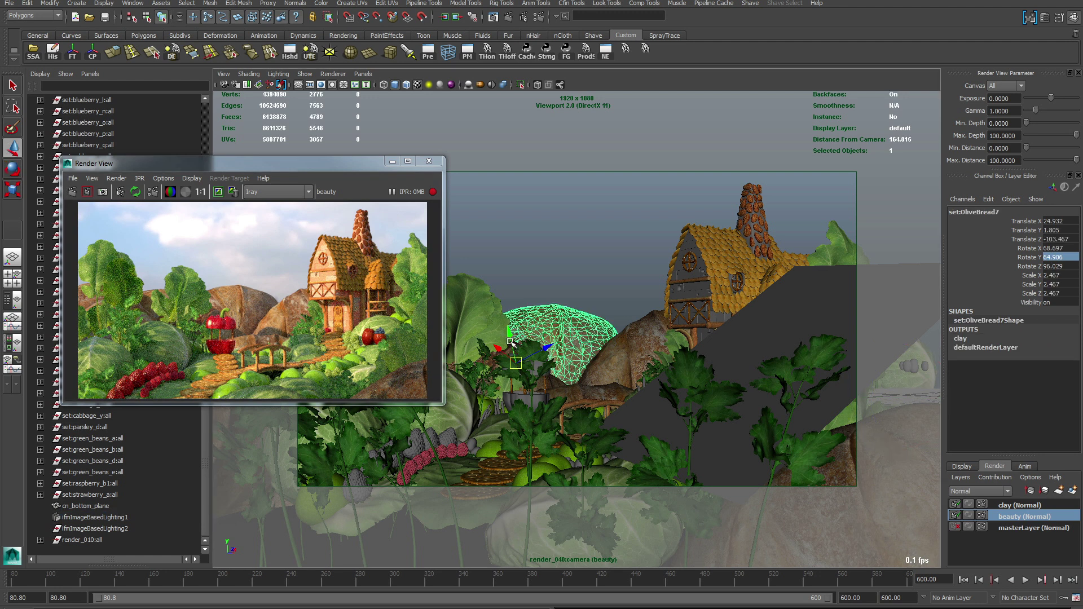
pyautogui.click(509, 348)
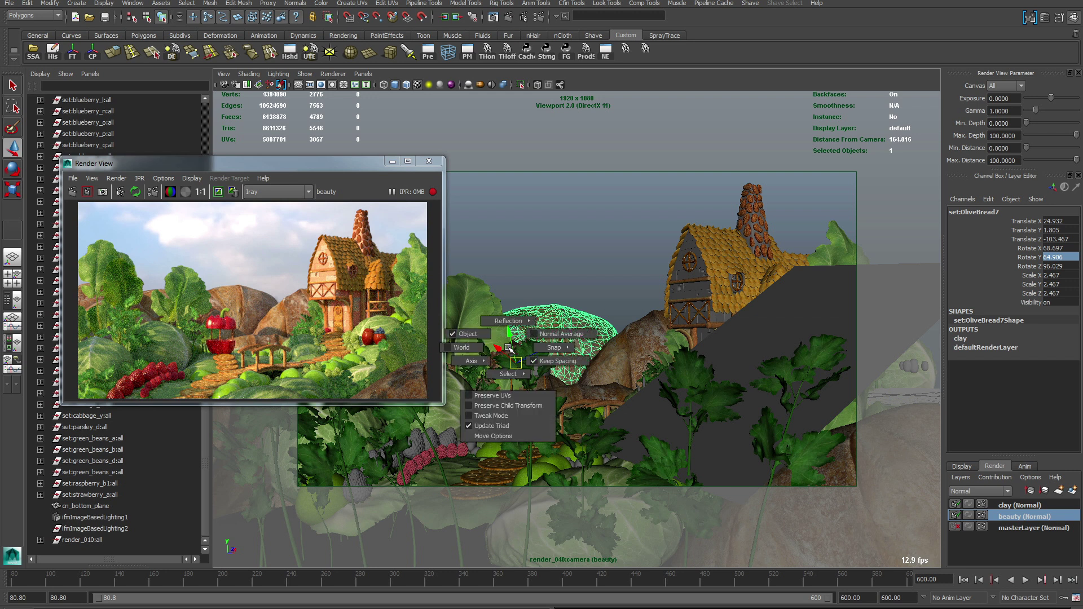
pyautogui.click(462, 348)
pyautogui.moveTo(519, 325); pyautogui.dragTo(519, 313)
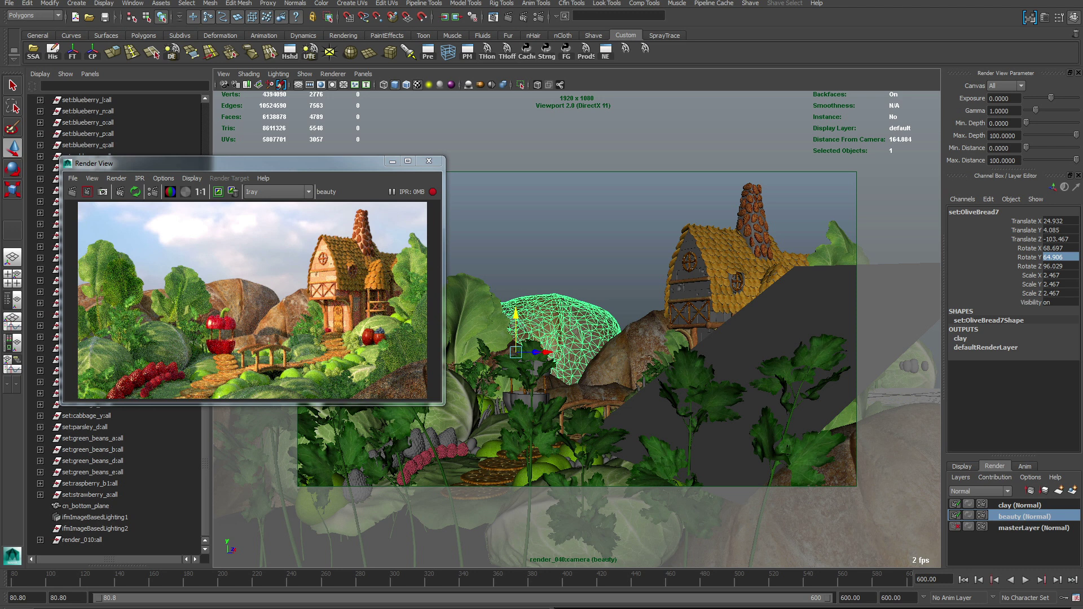
# - Examine the Diffuse, Glossy and Specular canvases of the beauty render one by one, and return to the All canvas
pyautogui.click(1020, 86)
pyautogui.click(998, 98)
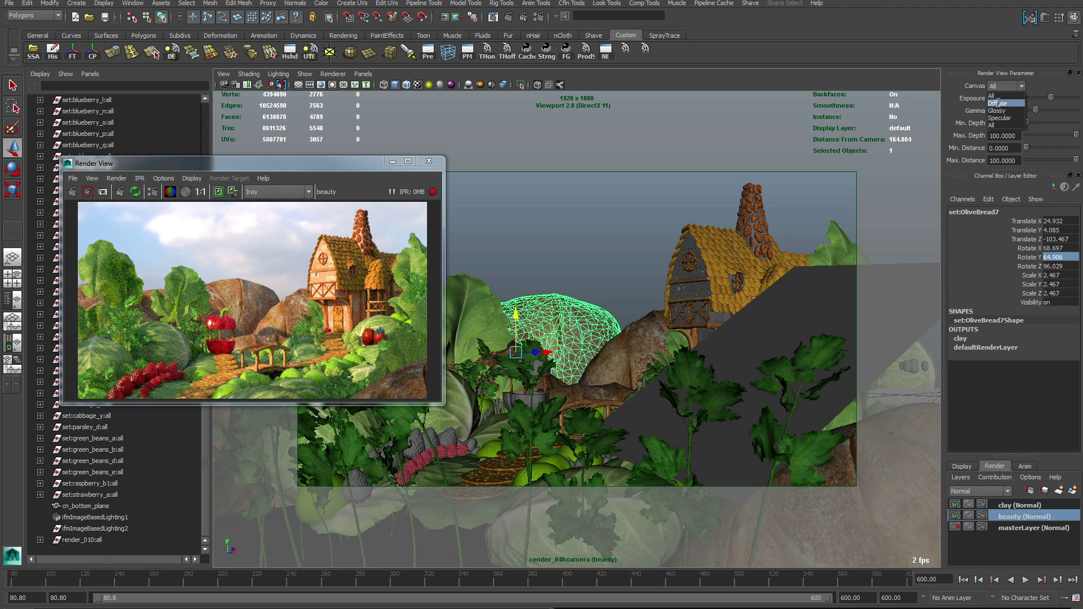
pyautogui.click(1000, 85)
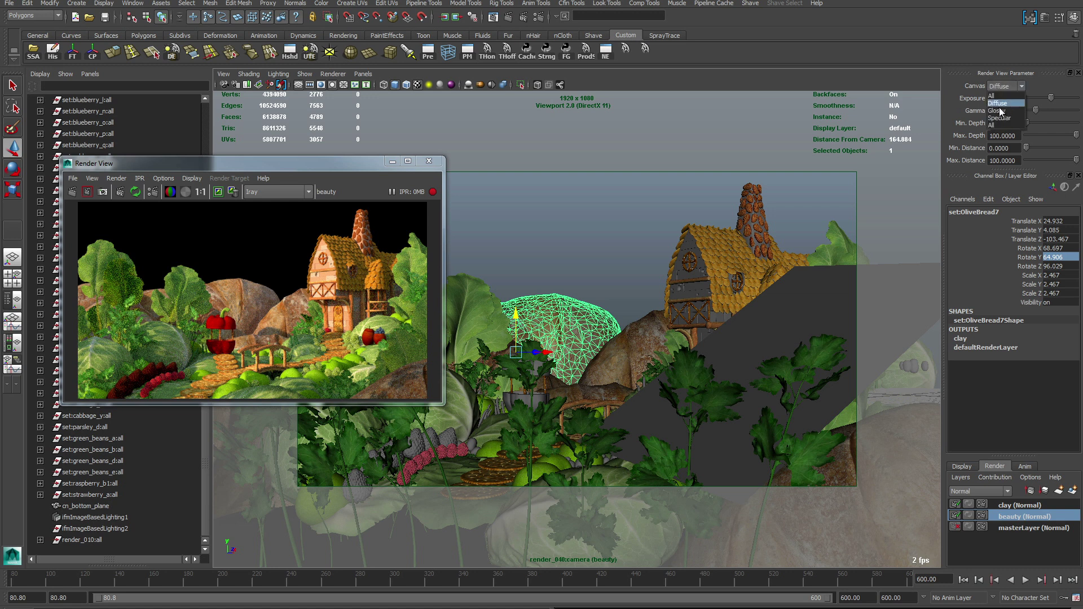
pyautogui.click(1000, 111)
pyautogui.click(1001, 87)
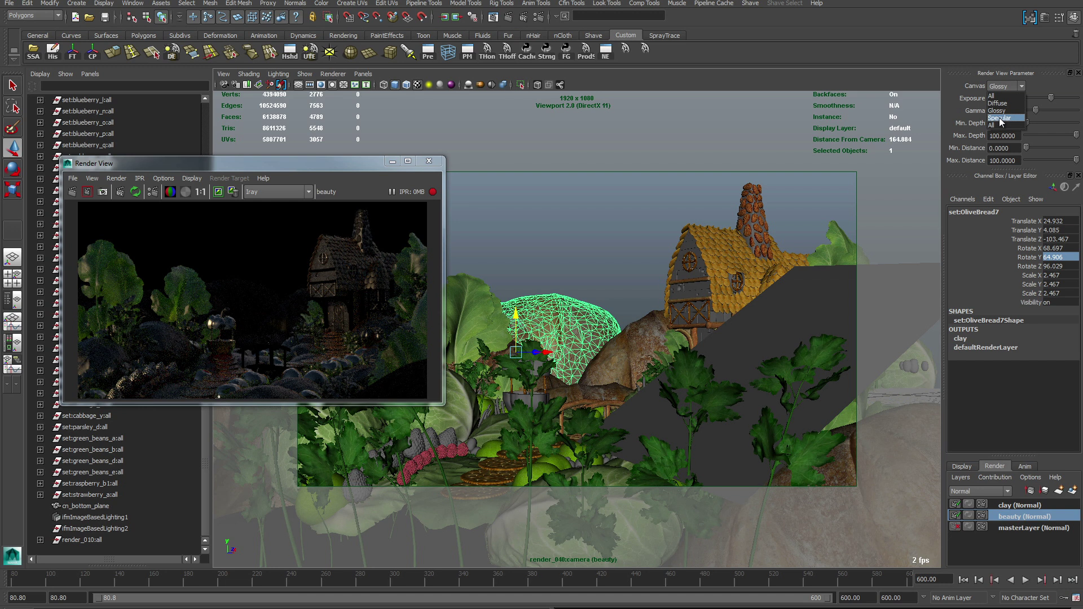
pyautogui.click(999, 118)
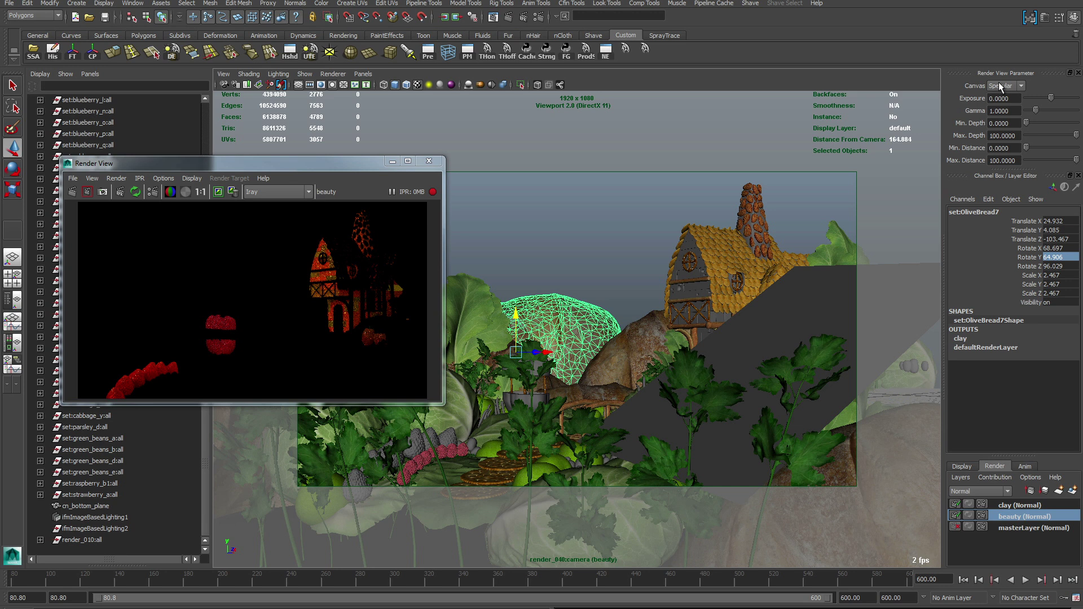
pyautogui.click(1000, 86)
pyautogui.click(996, 96)
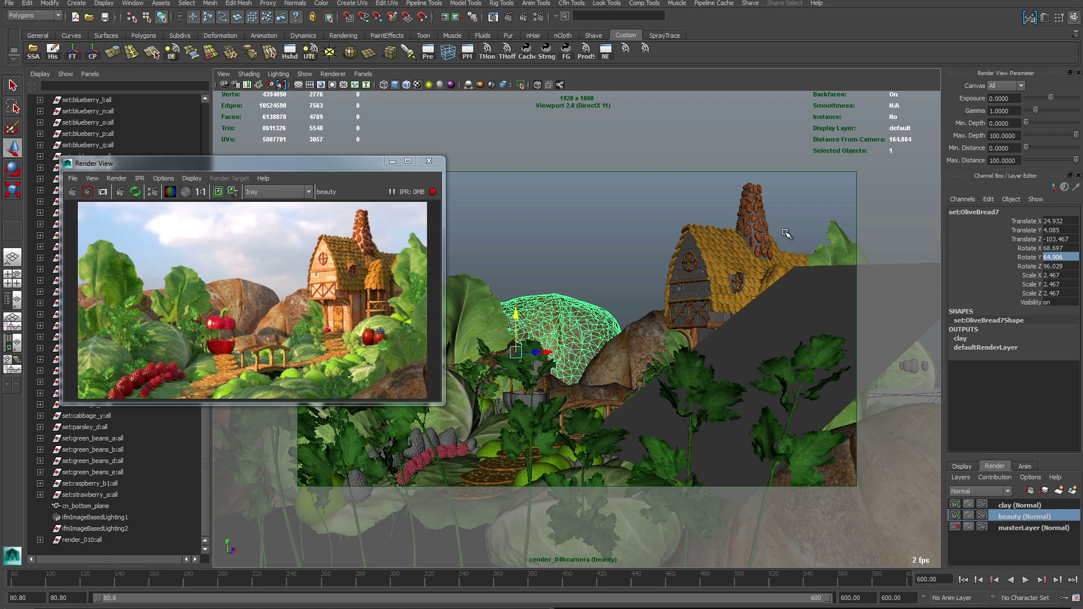
# - Relight the beauty render by setting Rotate Y of ifmImageBasedLighting1 to 90, then 189, and finally 0
pyautogui.click(86, 518)
pyautogui.click(1063, 257)
pyautogui.write('-3')
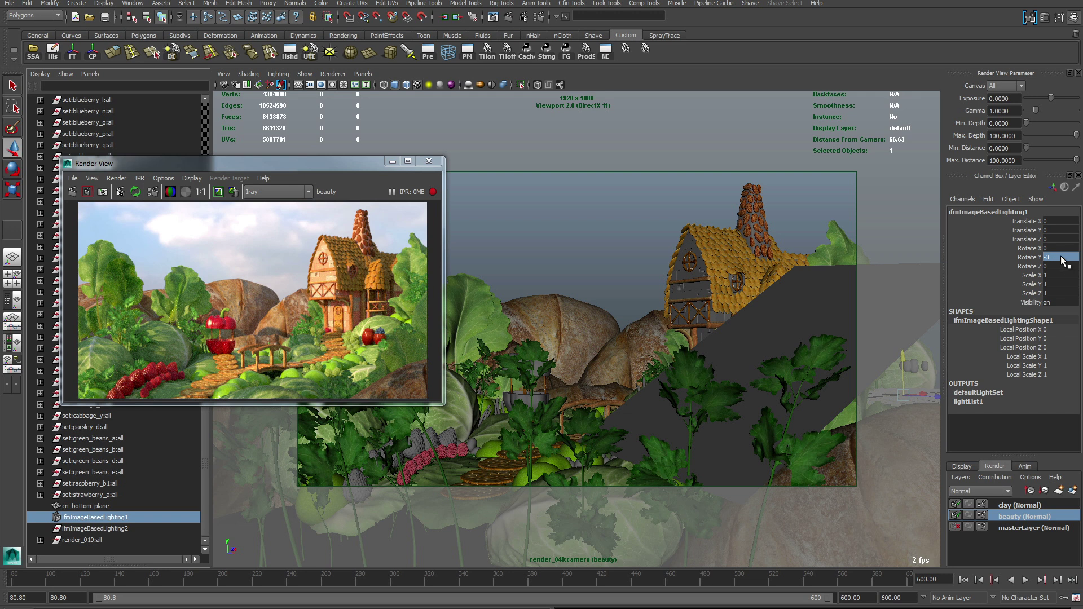
pyautogui.click(1063, 257)
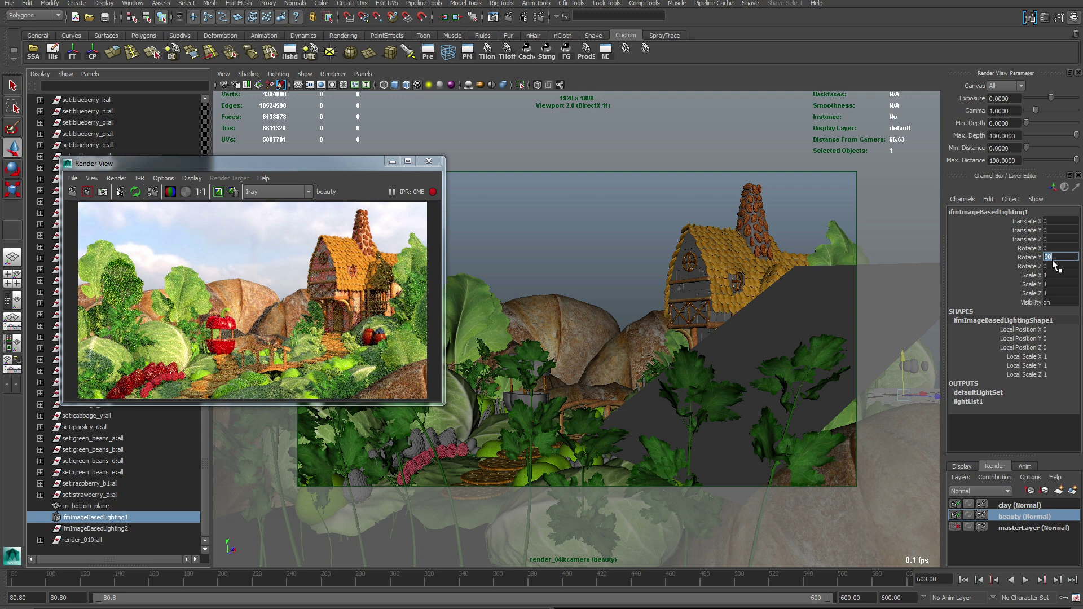
pyautogui.write('189')
pyautogui.press('Return')
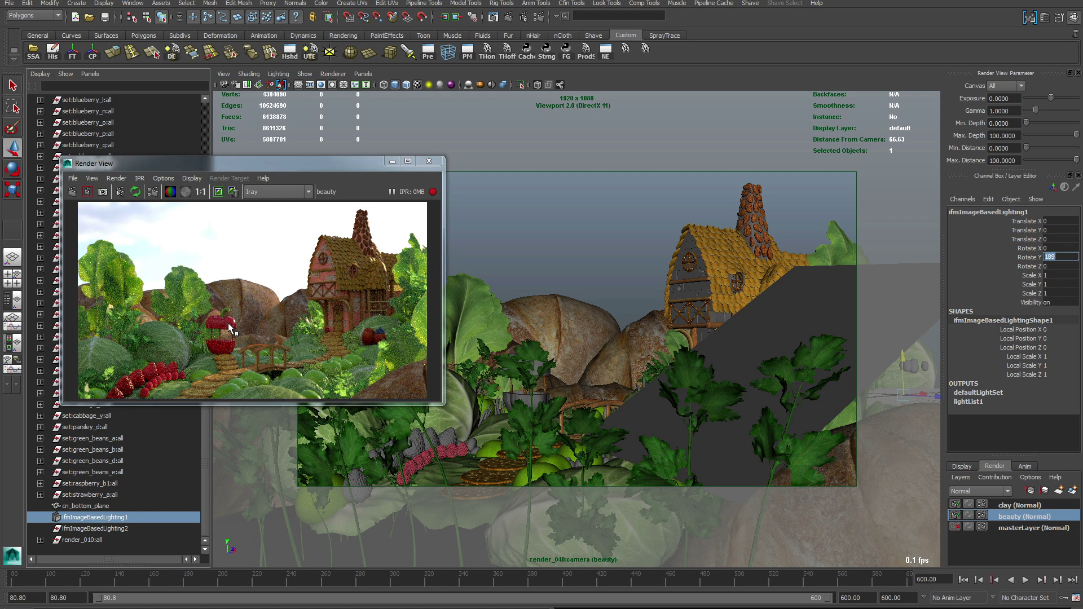
pyautogui.write('0')
pyautogui.press('Return')
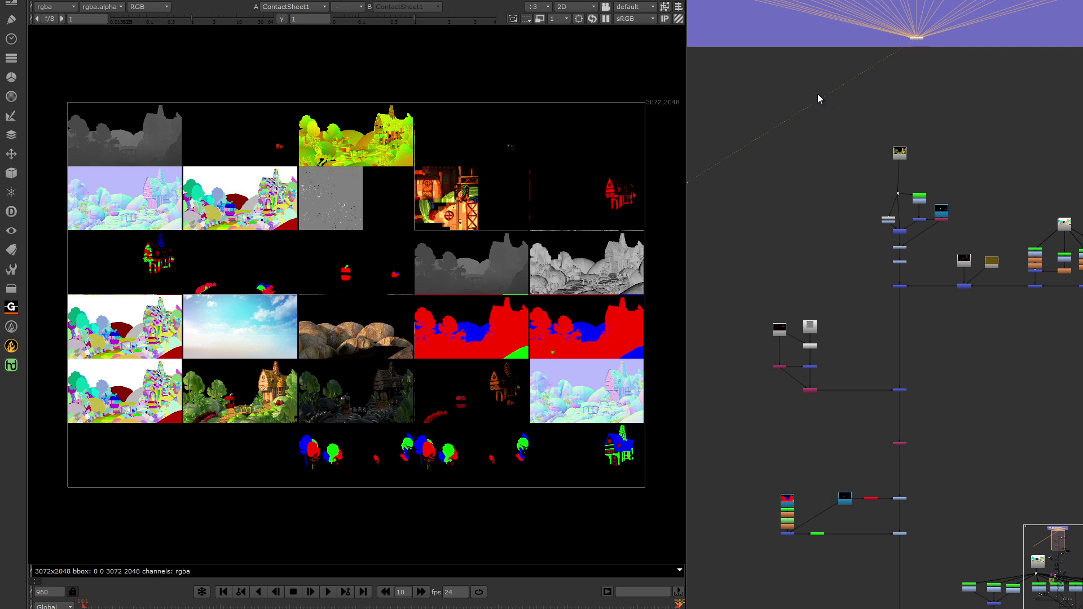
# - In the Nuke comp, view the sky background and the multicolored object ID pass from the Passes and Mattes group
pyautogui.moveTo(837, 96); pyautogui.dragTo(1017, 259, button='middle')
pyautogui.click(789, 148)
pyautogui.press('1')
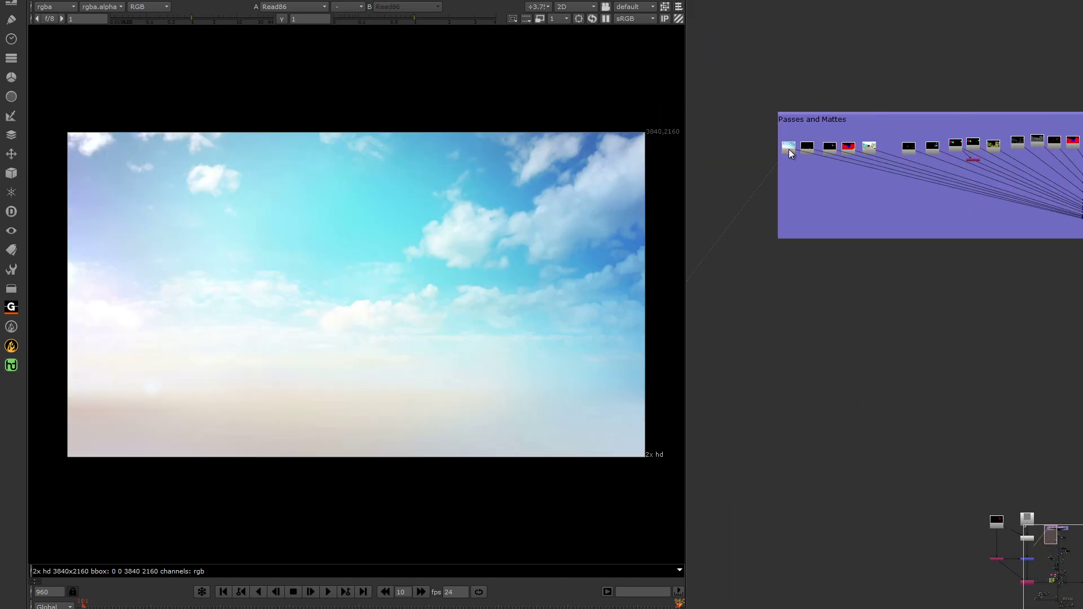
pyautogui.click(870, 148)
pyautogui.press('1')
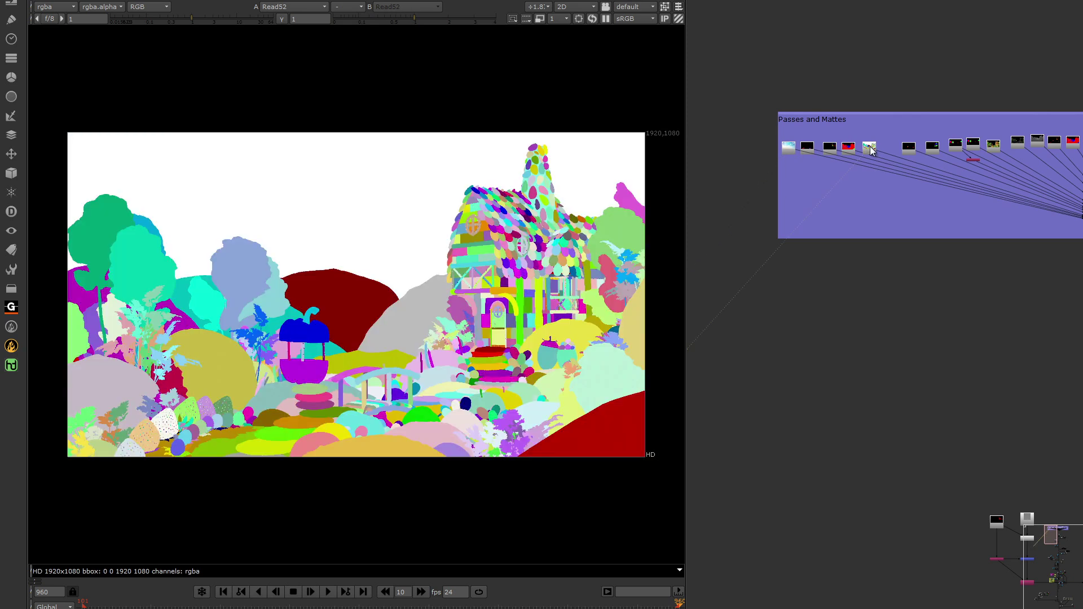
# - View the grayscale depth pass, the normals pass and the gray surface-detail texture from the Passes and Mattes group
pyautogui.click(1037, 143)
pyautogui.press('1')
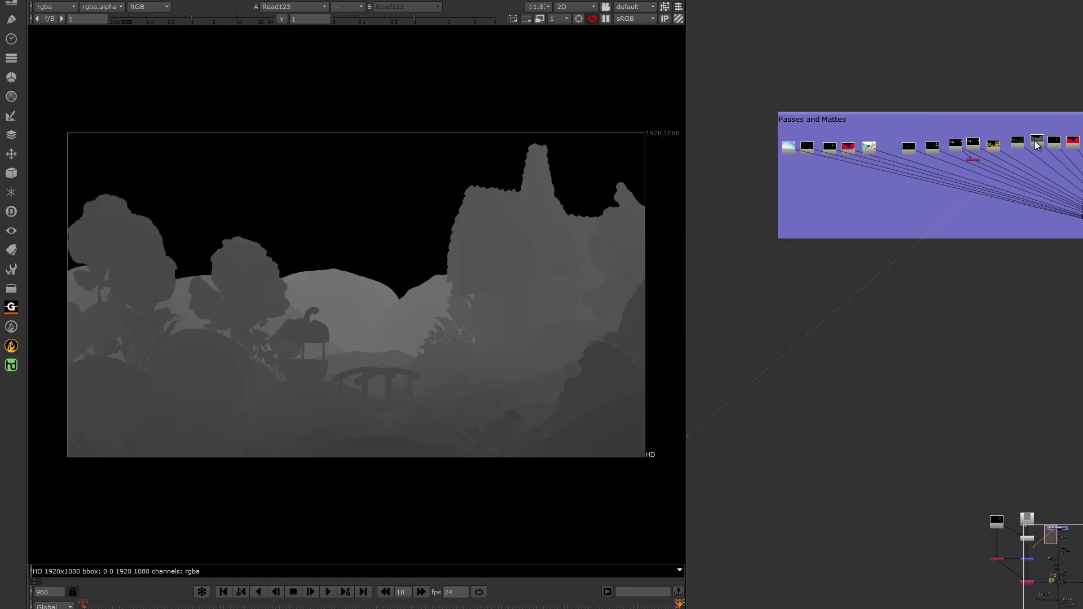
pyautogui.moveTo(1038, 72); pyautogui.dragTo(811, 89, button='middle')
pyautogui.moveTo(978, 95); pyautogui.dragTo(891, 117, button='middle')
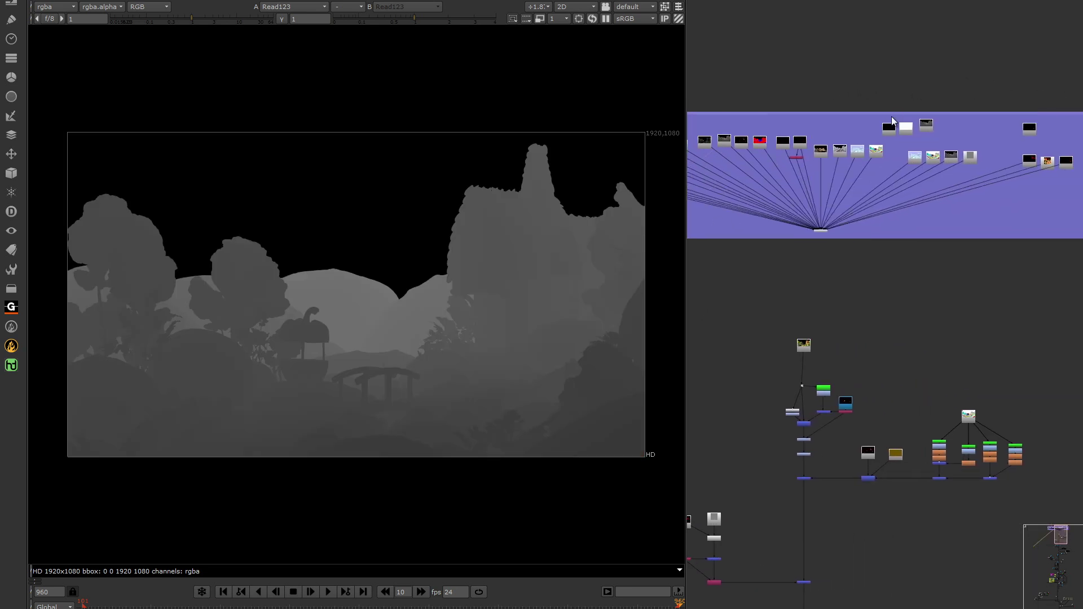
pyautogui.click(860, 152)
pyautogui.press('1')
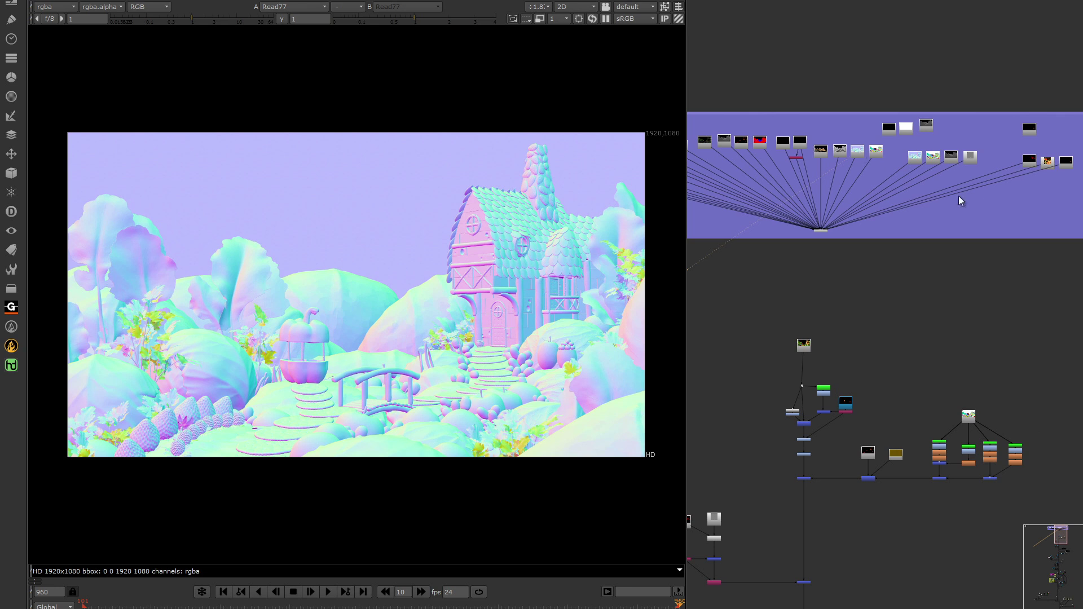
pyautogui.click(1047, 164)
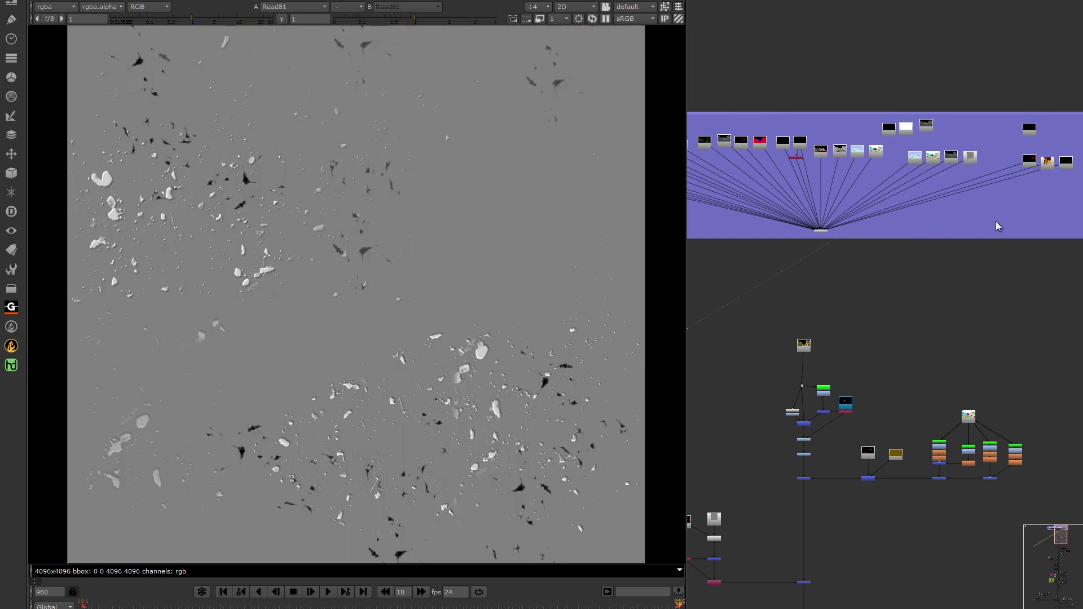
# - View the beauty render Read43 that starts the main comp branch
pyautogui.moveTo(1028, 211); pyautogui.dragTo(1068, 220, button='middle')
pyautogui.moveTo(835, 352); pyautogui.dragTo(882, 264, button='middle')
pyautogui.press('1')
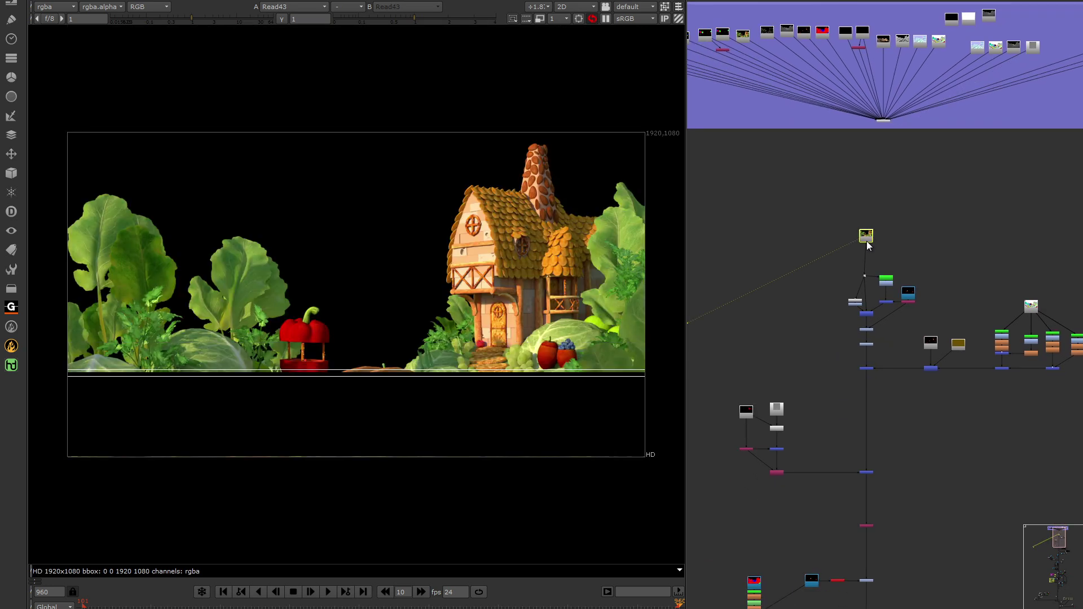
pyautogui.click(979, 269)
pyautogui.moveTo(979, 269); pyautogui.dragTo(864, 256, button='middle')
pyautogui.scroll(3, 862, 263)
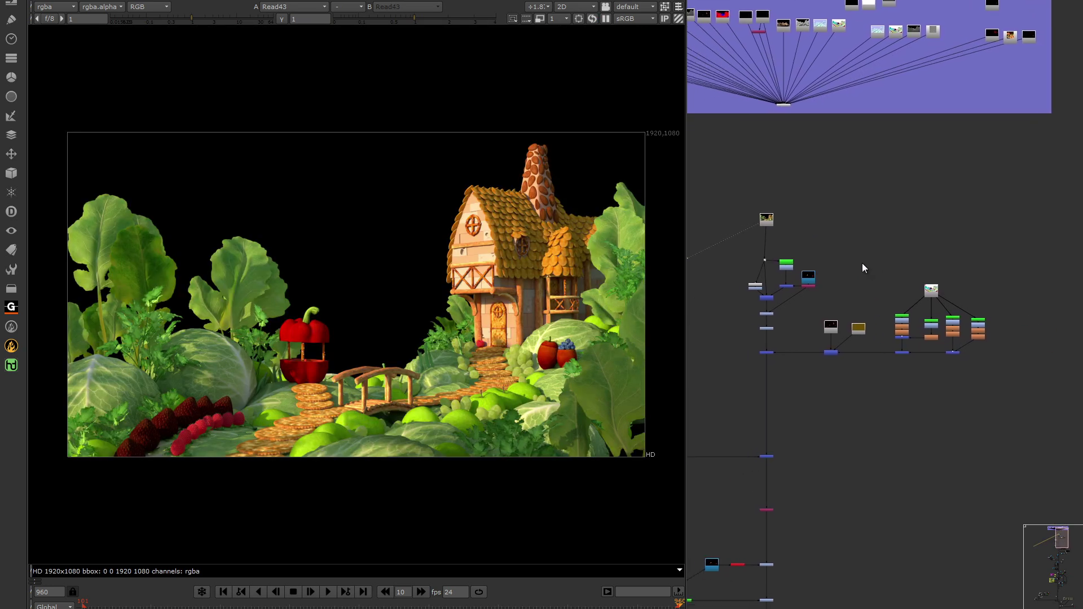
# - View the comp at Merge117, where the first side branch of ID mattes joins the main branch
pyautogui.moveTo(734, 382); pyautogui.dragTo(786, 367, button='middle')
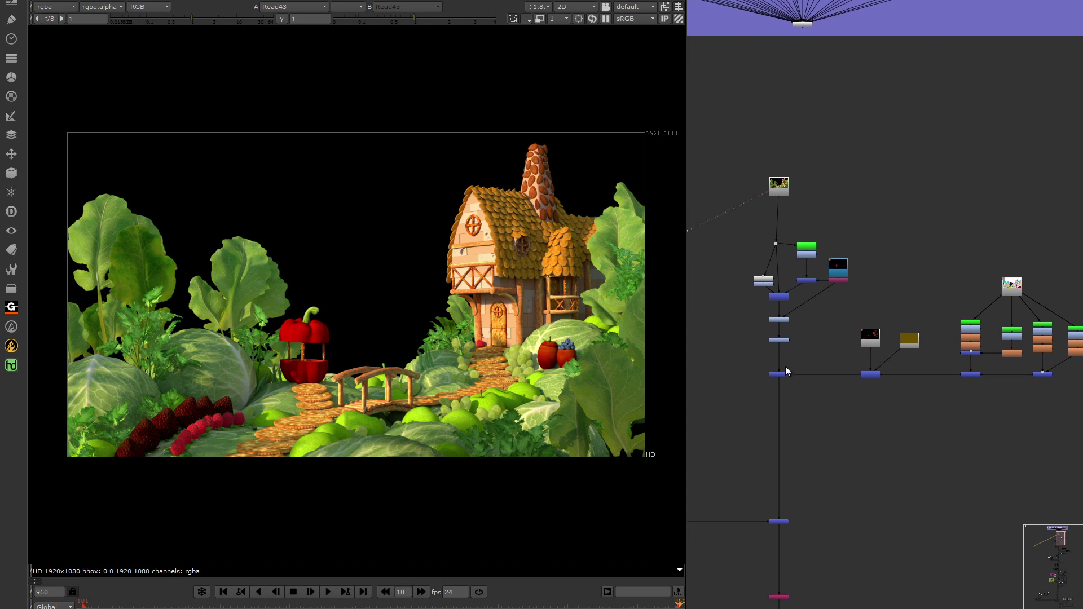
pyautogui.click(780, 374)
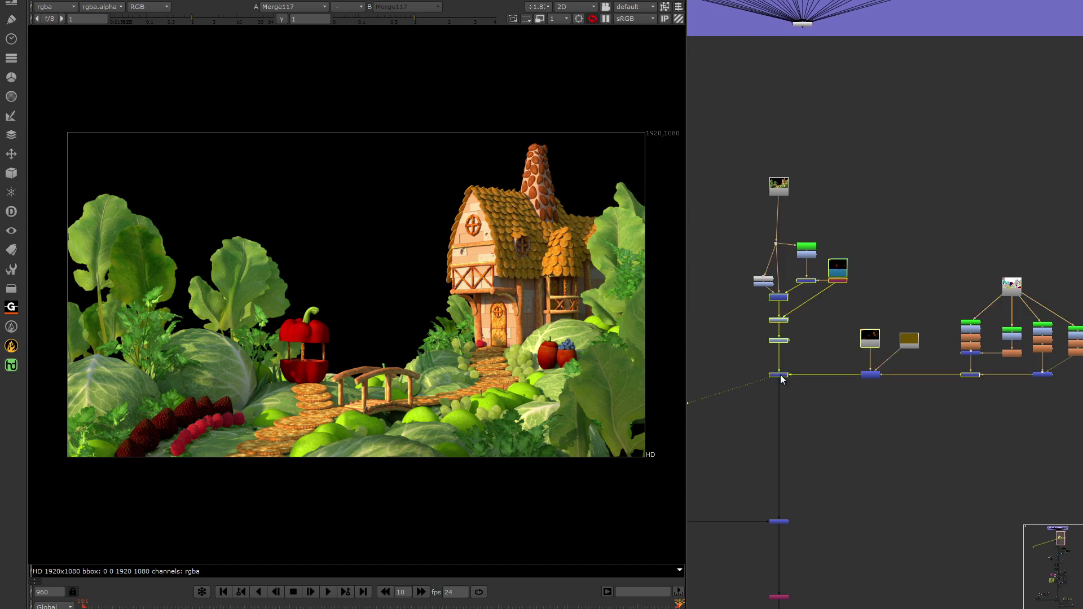
pyautogui.press('1')
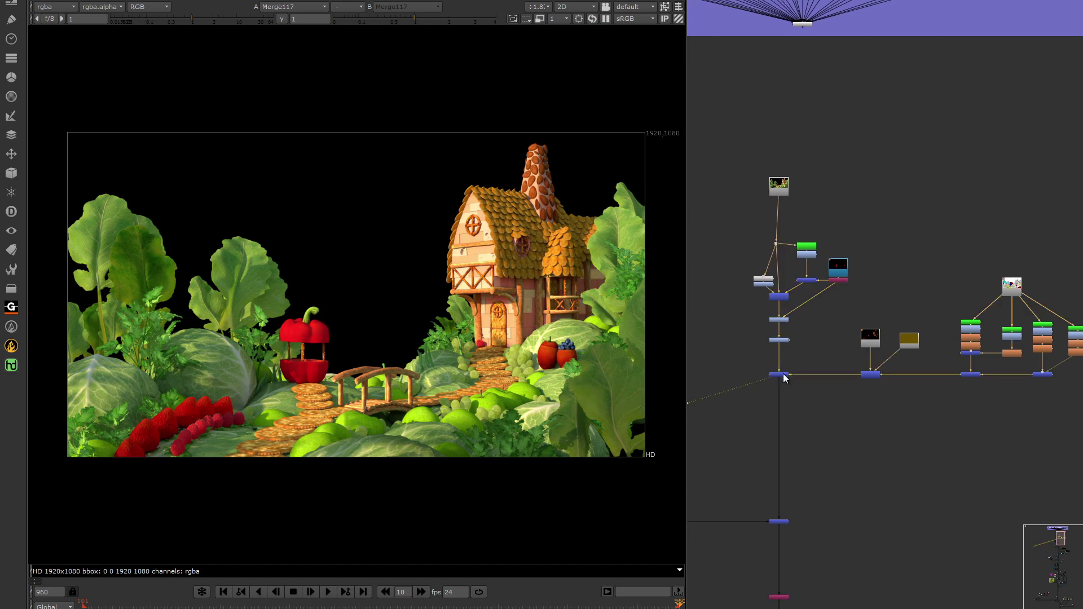
# - View the comp at PSDMerge12 further down the main branch and examine the cottage up close
pyautogui.moveTo(840, 431); pyautogui.dragTo(922, 259, button='middle')
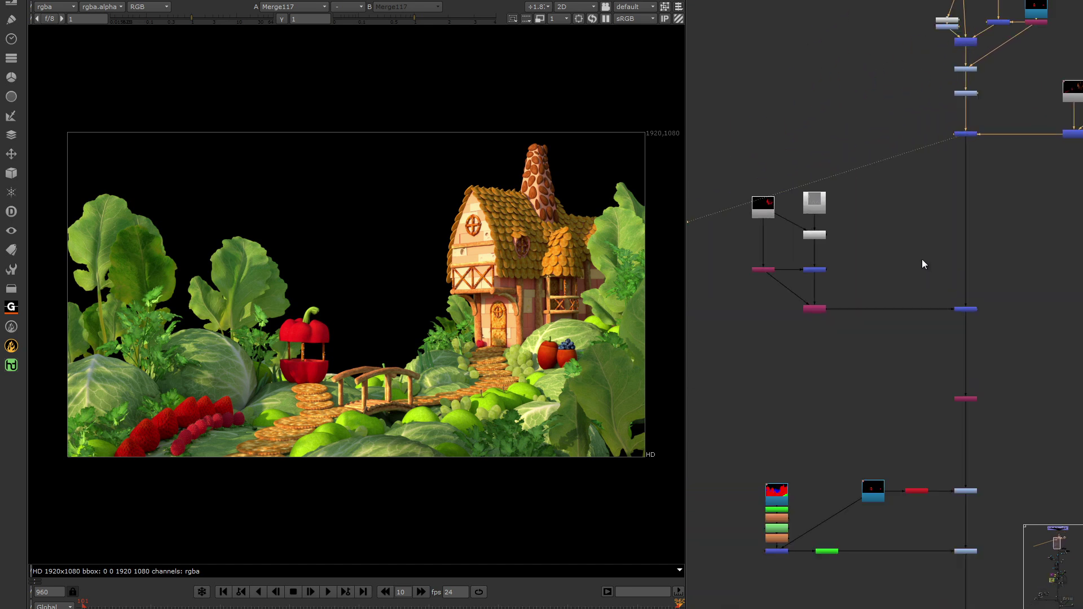
pyautogui.click(972, 311)
pyautogui.press('1')
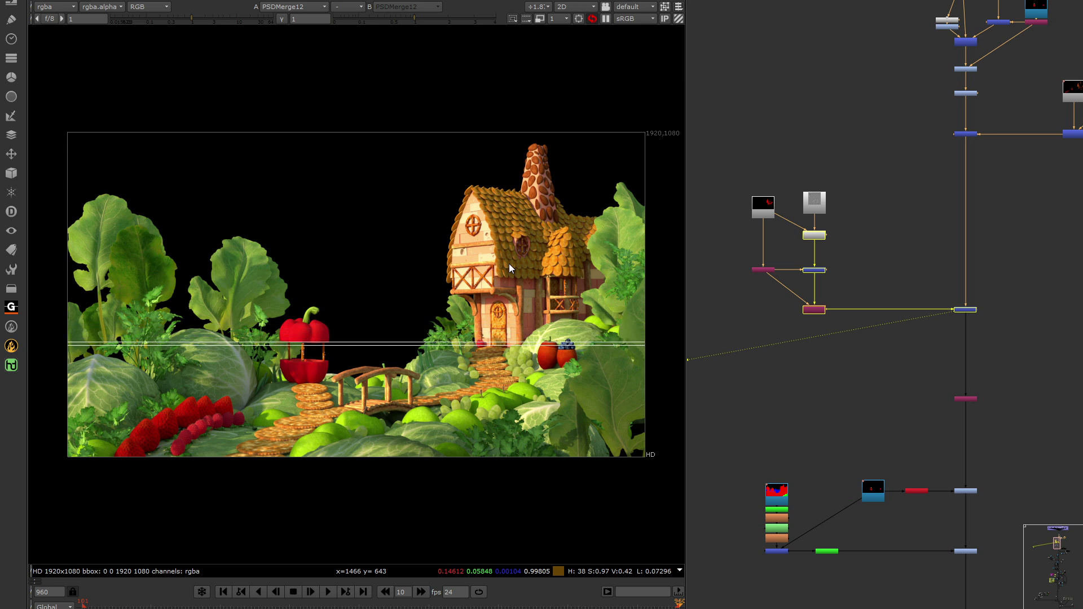
pyautogui.scroll(5, 509, 263)
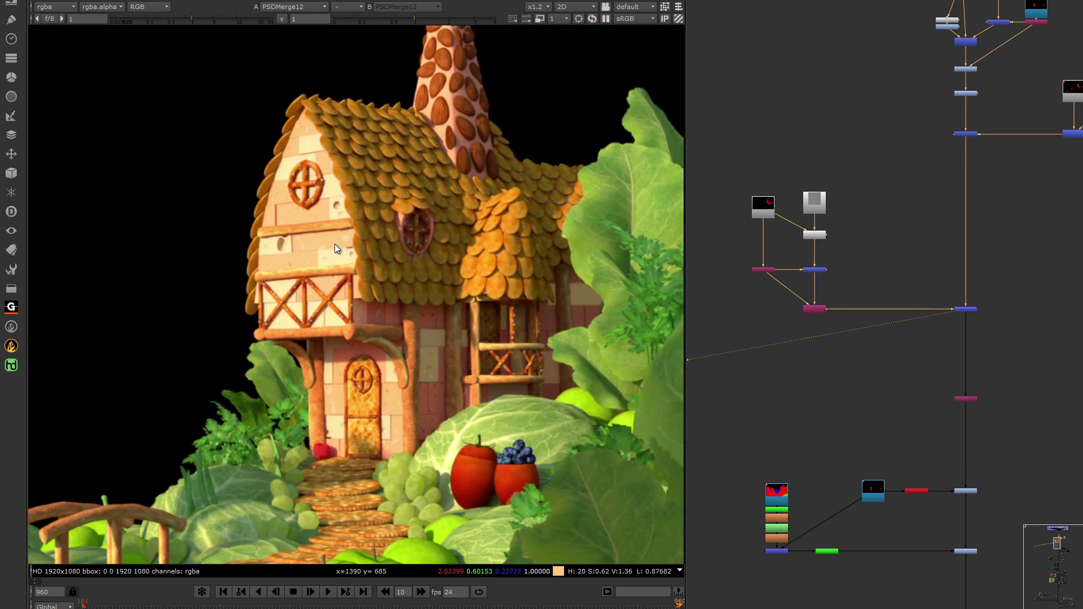
# - View the whole gray texture Read69 that feeds the PSDMerge12 side branch
pyautogui.click(841, 215)
pyautogui.click(812, 203)
pyautogui.press('1')
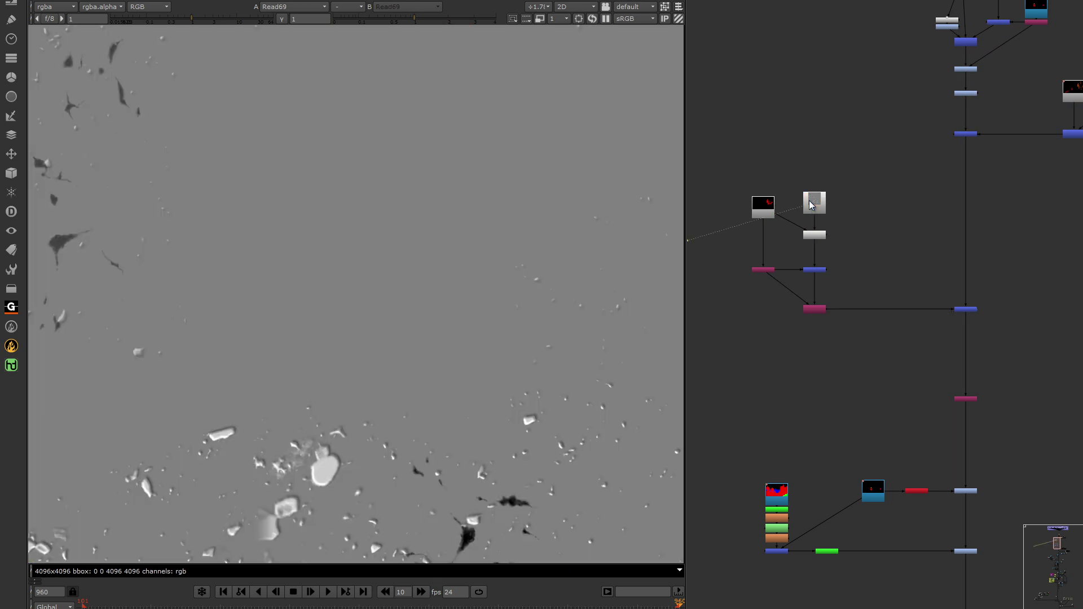
pyautogui.press('f')
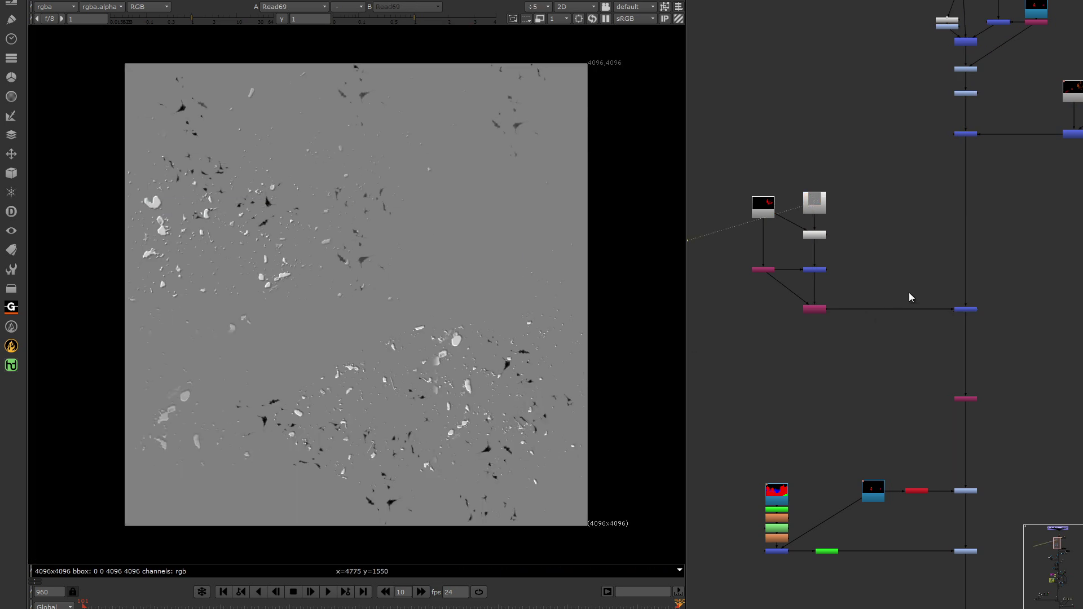
# - Return to the PSDMerge12 result and examine the surface detail on the cottage's front wall up close
pyautogui.click(966, 309)
pyautogui.press('1')
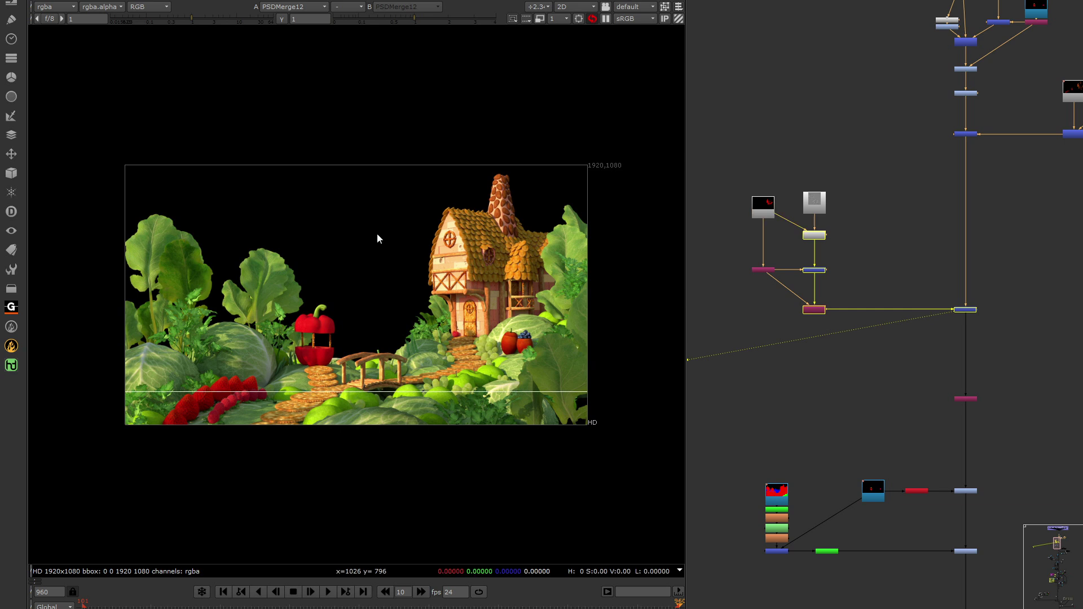
pyautogui.scroll(8, 428, 249)
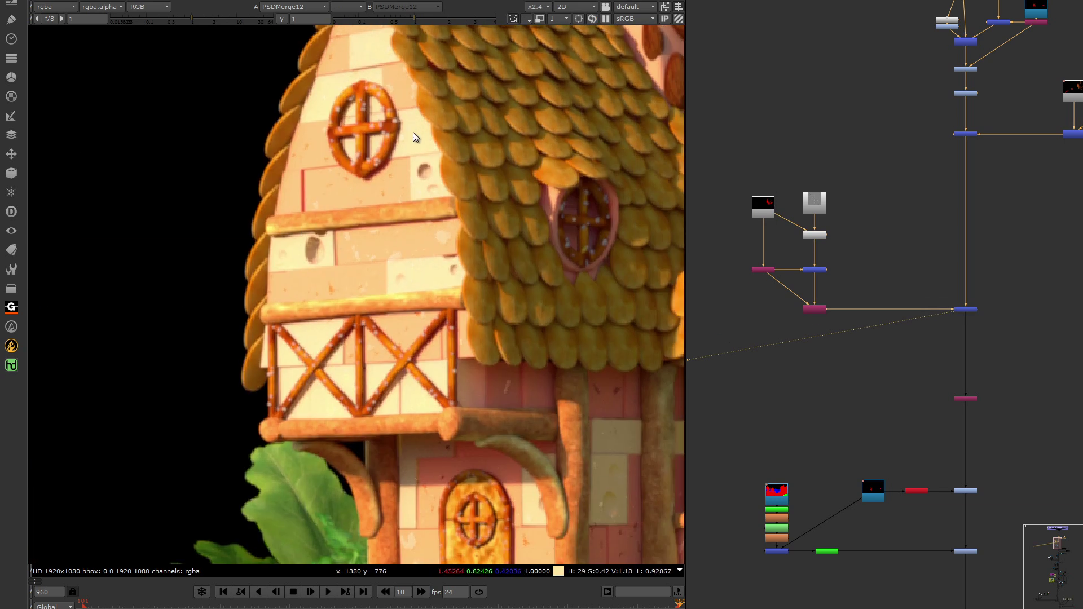
pyautogui.scroll(-3, 443, 222)
# - View the full-frame comp result at ColorCorrect34 on the main branch
pyautogui.moveTo(888, 417); pyautogui.dragTo(872, 214, button='middle')
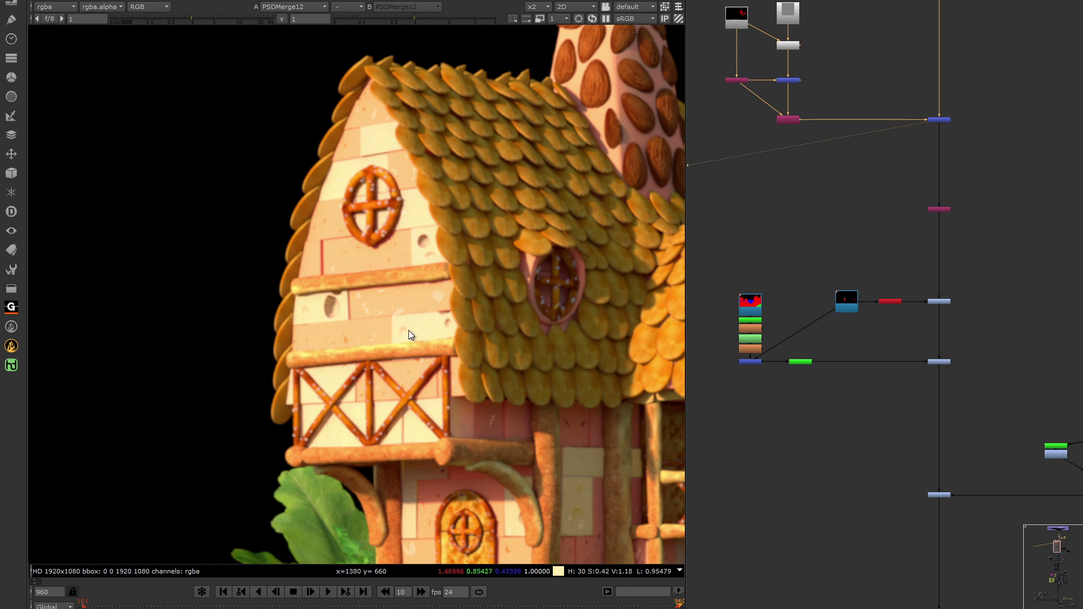
pyautogui.press('f')
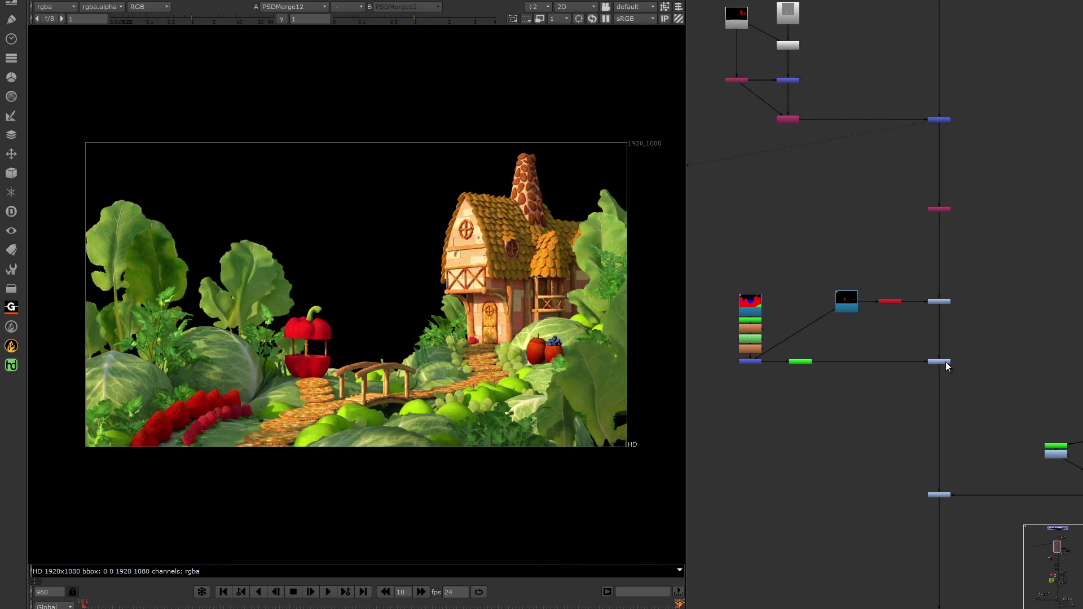
pyautogui.click(945, 363)
pyautogui.press('1')
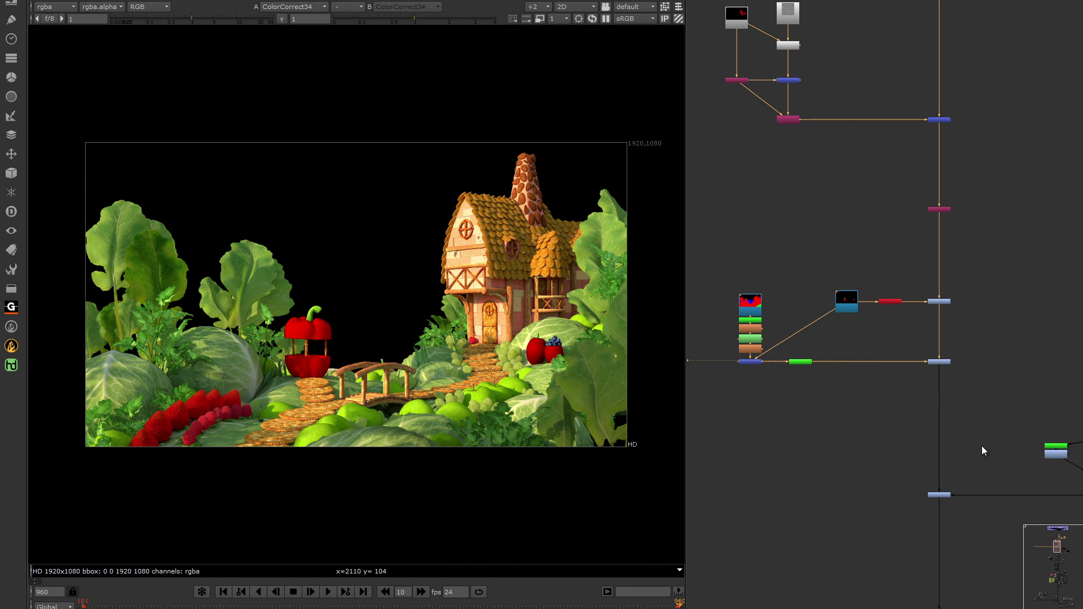
# - View the comp after the ColorCorrect60 grade and after the ColorCorrect121 grade below it
pyautogui.moveTo(982, 446); pyautogui.dragTo(842, 232, button='middle')
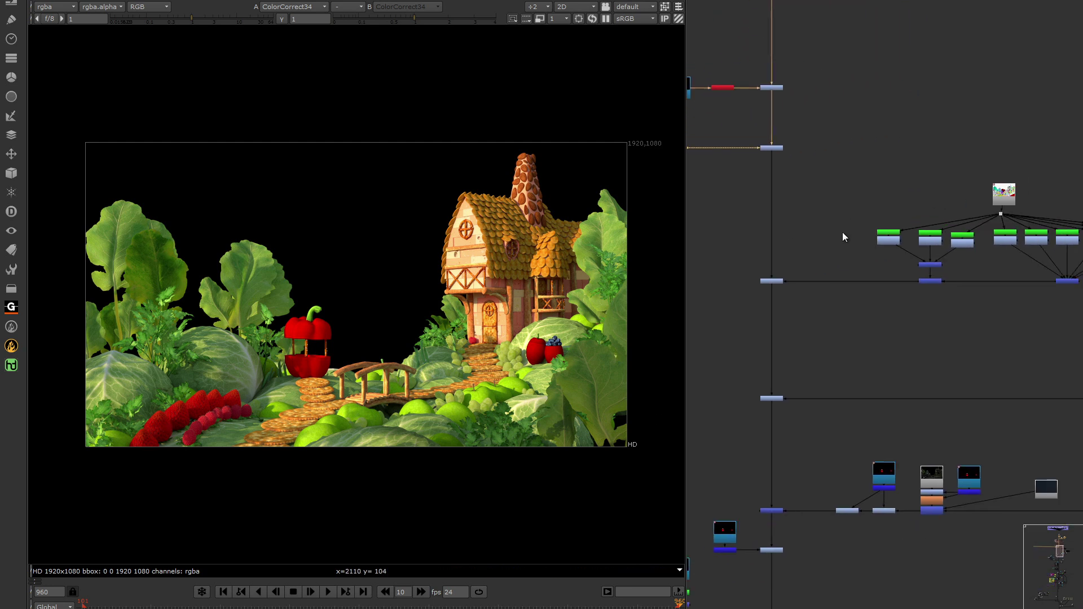
pyautogui.click(771, 281)
pyautogui.press('1')
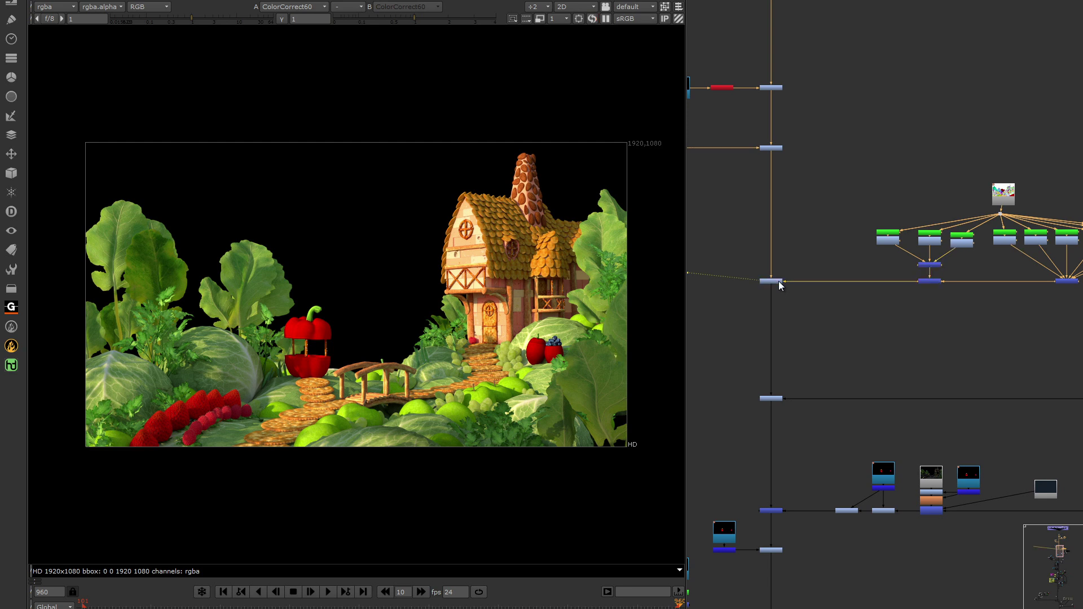
pyautogui.moveTo(817, 360); pyautogui.dragTo(804, 165, button='middle')
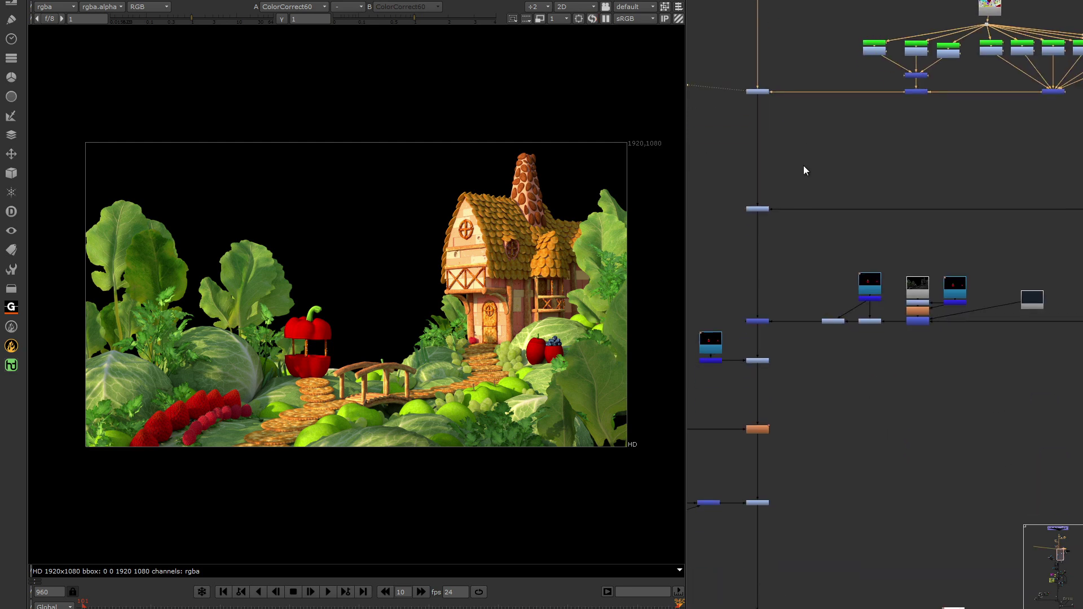
pyautogui.click(763, 209)
pyautogui.press('1')
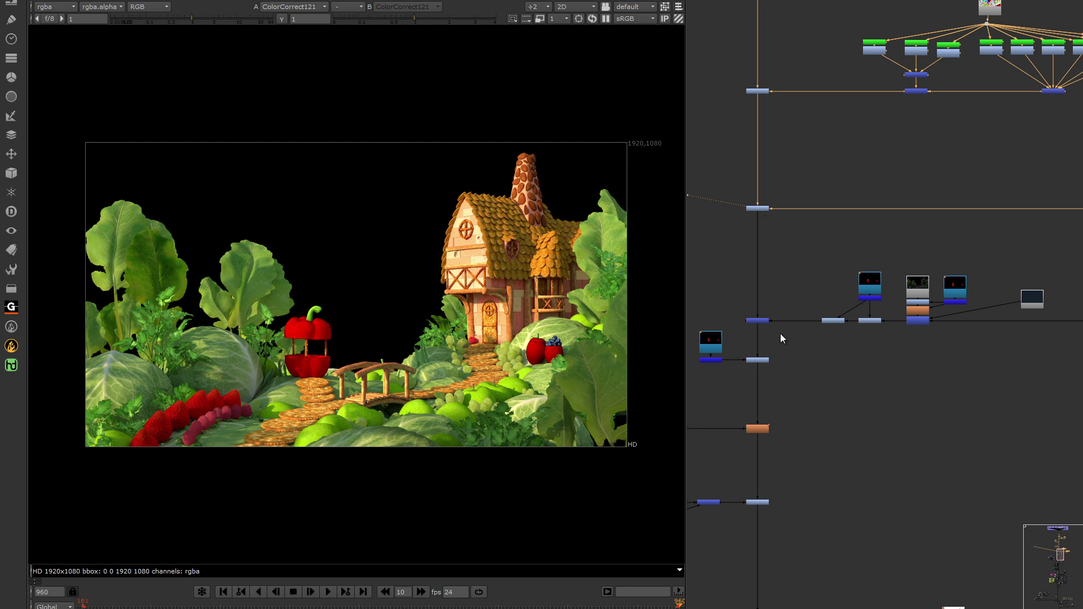
# - View the comp at Merge27 and at ColorCorrect113 further down the main branch
pyautogui.moveTo(780, 333); pyautogui.dragTo(798, 175, button='middle')
pyautogui.click(803, 158)
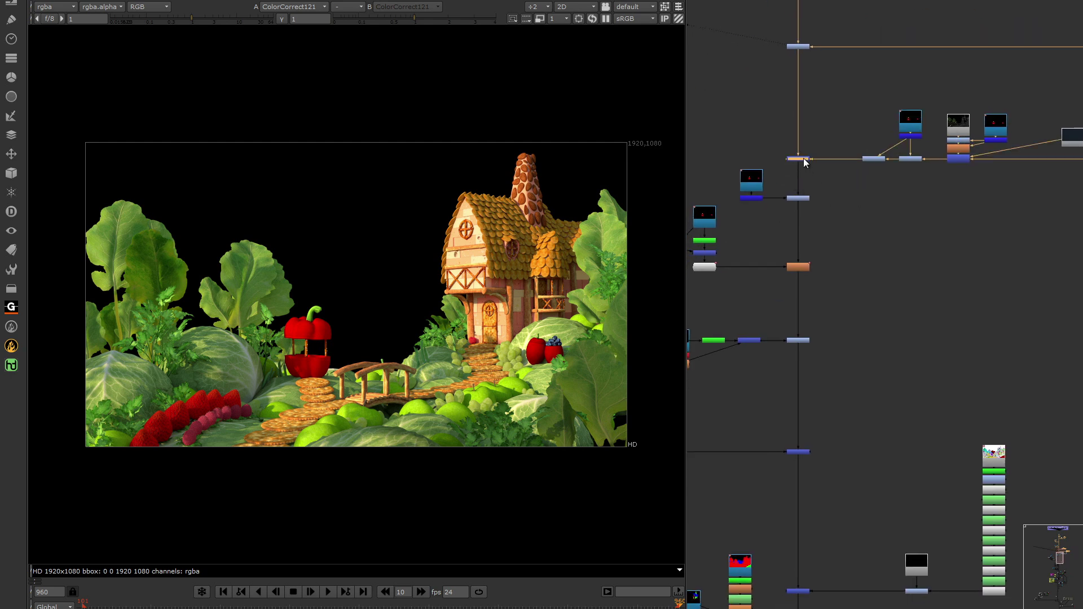
pyautogui.press('1')
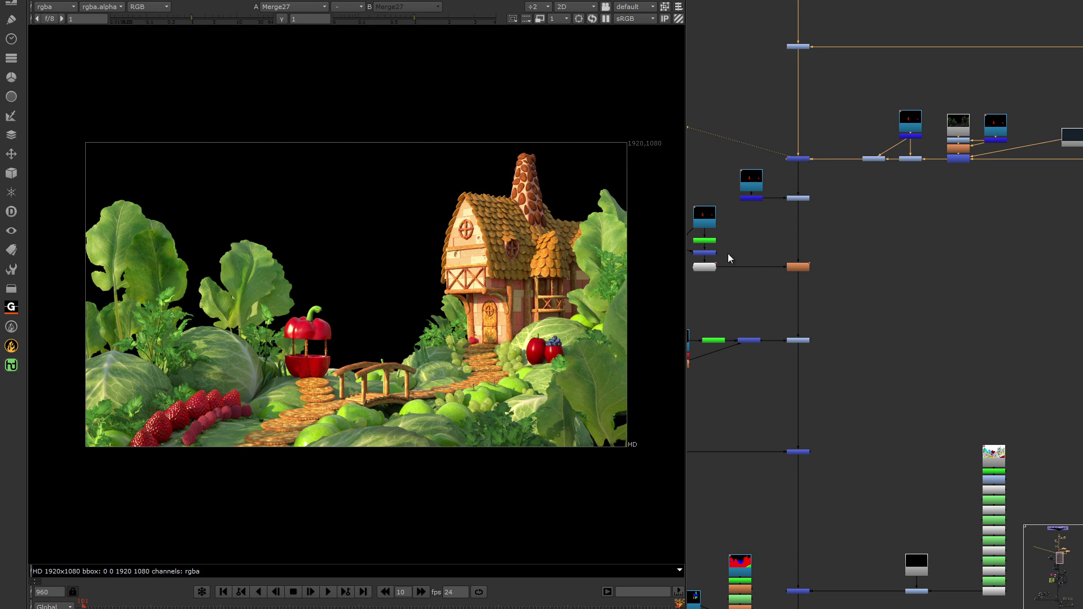
pyautogui.moveTo(888, 289); pyautogui.dragTo(935, 286, button='middle')
pyautogui.click(918, 306)
pyautogui.press('1')
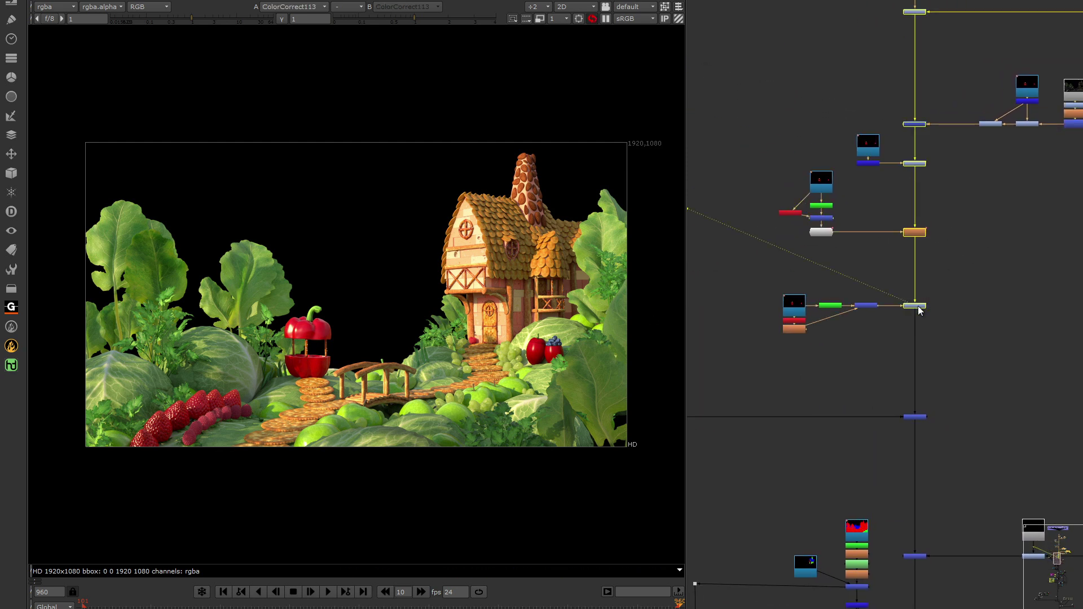
pyautogui.hotkey('ctrl', 'shift', 'a')
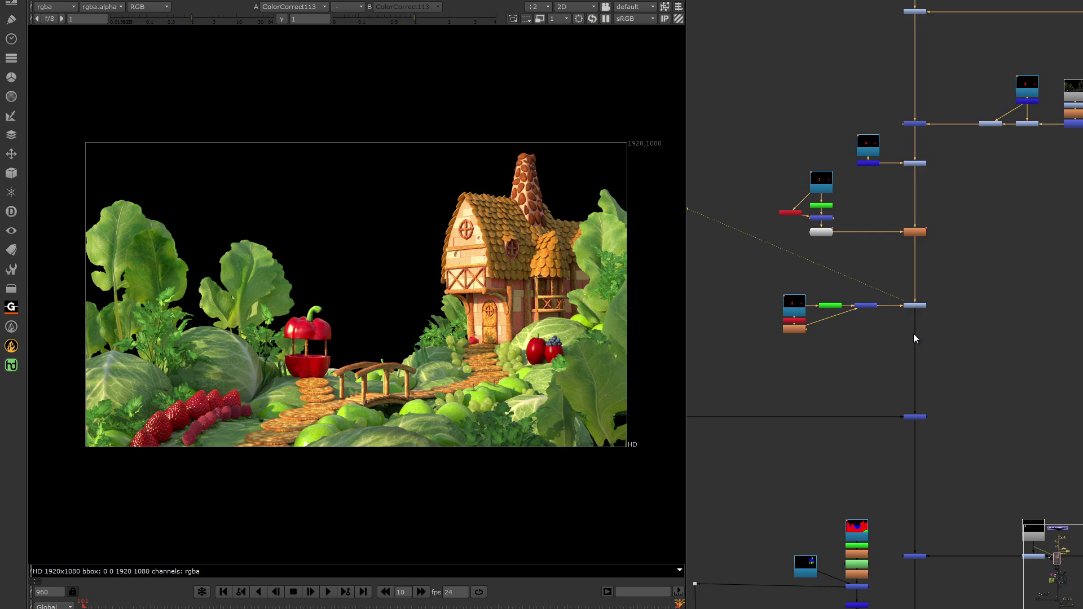
# - View the comp at Merge95 and examine the tomatoes and blueberries beside the cottage up close
pyautogui.moveTo(942, 421); pyautogui.dragTo(1044, 295, button='middle')
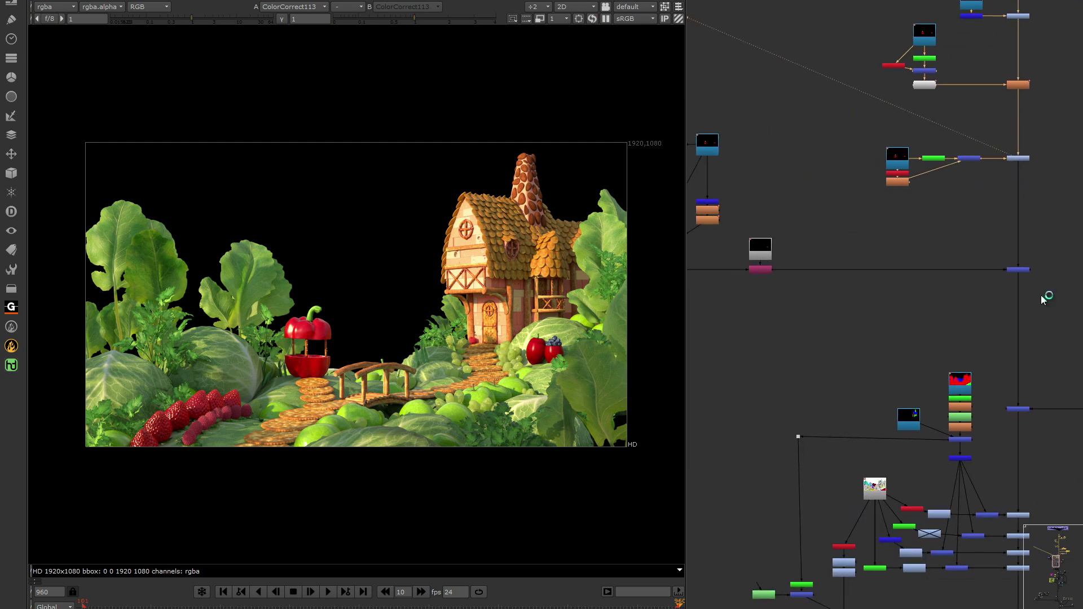
pyautogui.scroll(-2, 951, 337)
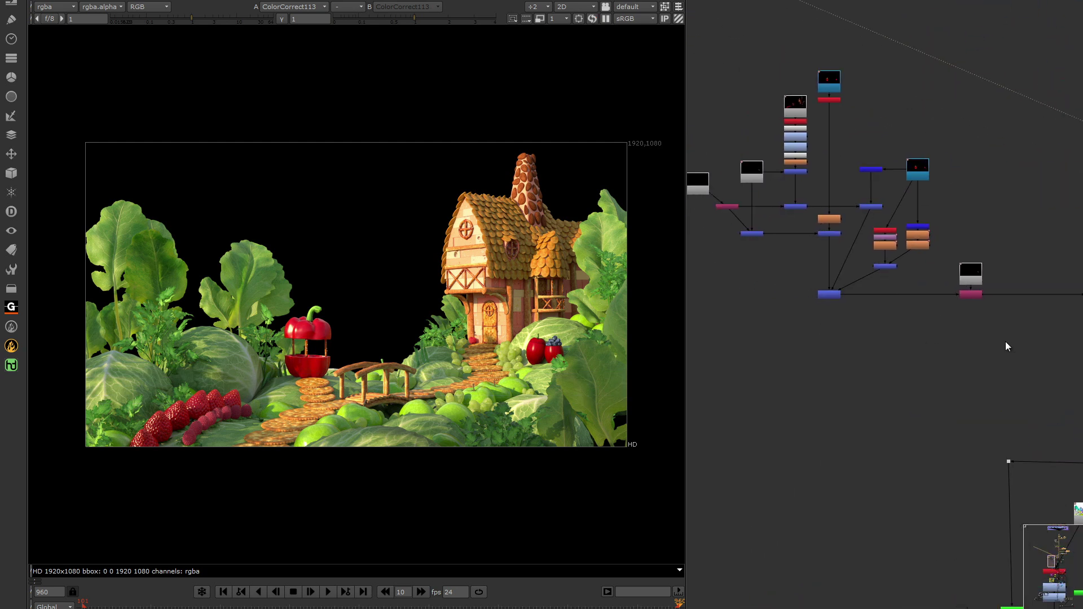
pyautogui.scroll(2, 1007, 341)
pyautogui.click(1045, 276)
pyautogui.press('1')
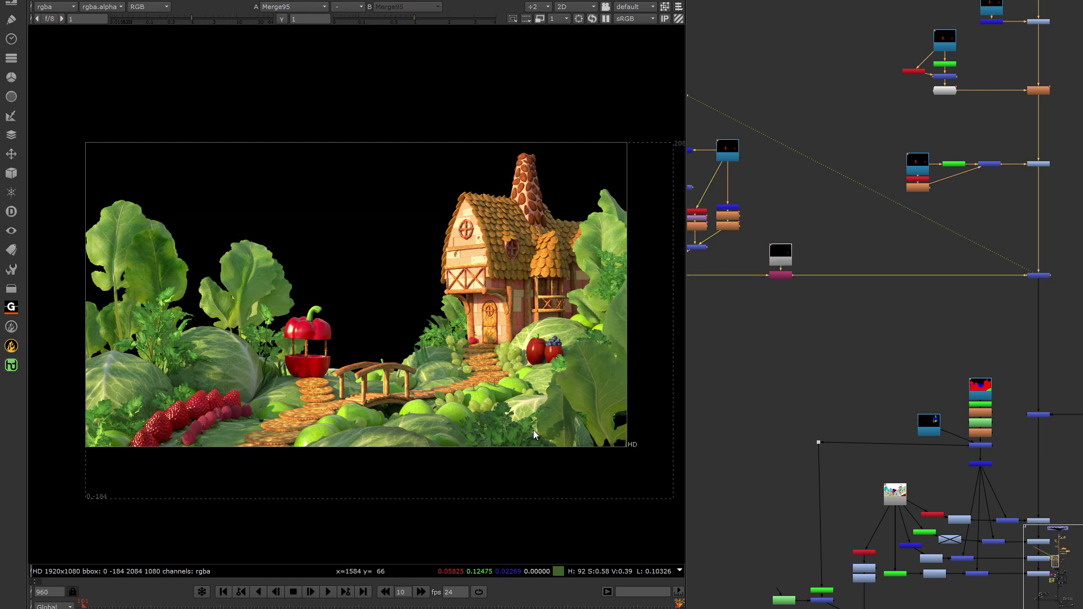
pyautogui.moveTo(533, 430); pyautogui.dragTo(458, 413, button='middle')
pyautogui.scroll(8, 428, 375)
pyautogui.scroll(-3, 441, 367)
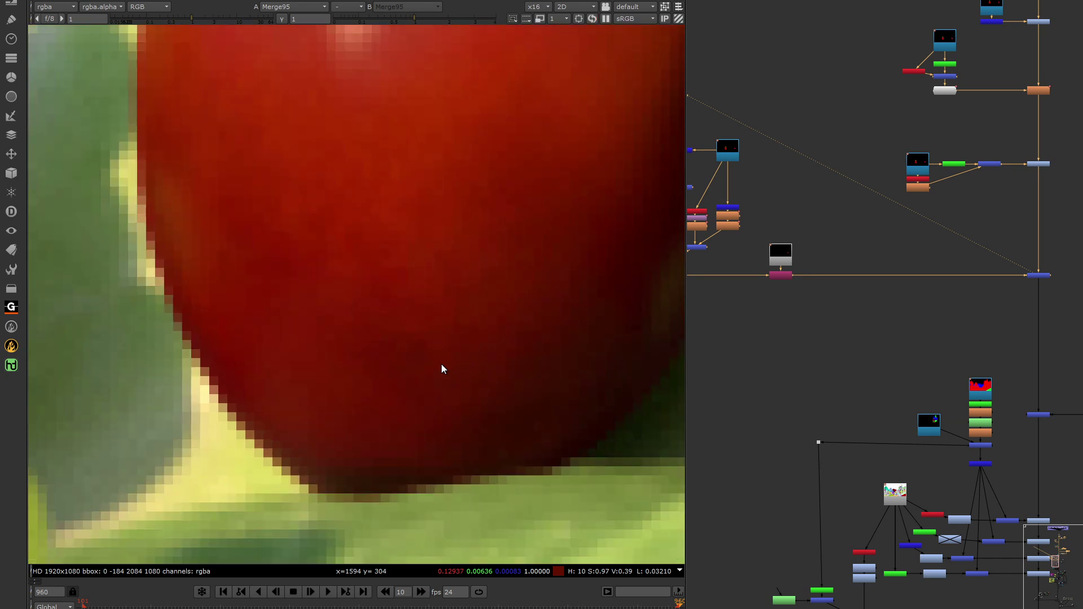
pyautogui.scroll(-5, 441, 364)
pyautogui.scroll(3, 440, 331)
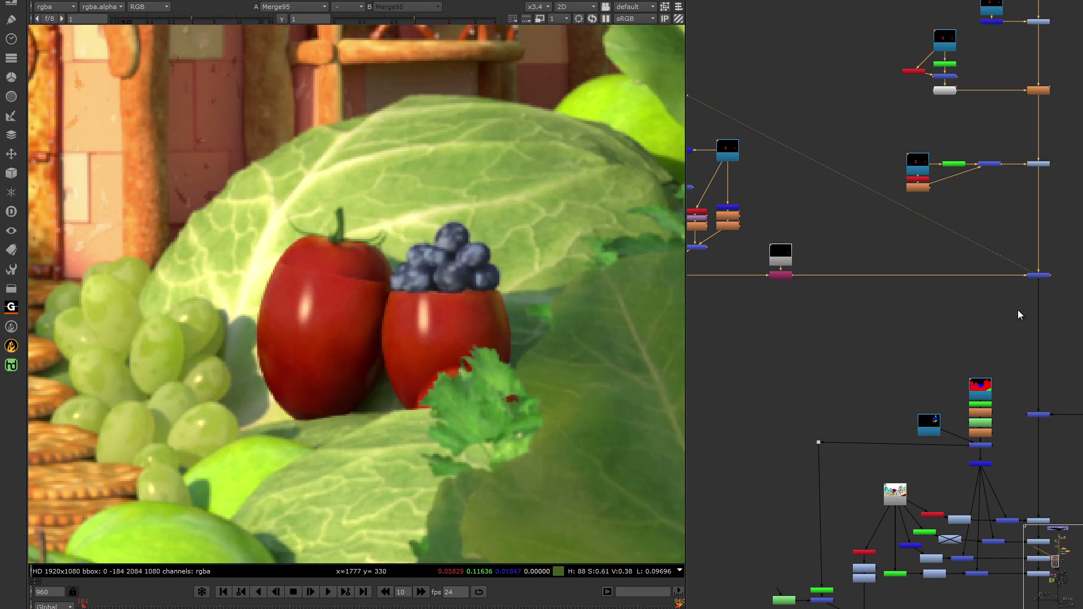
# - View the Read48 pass in the Merge95 side branch, examining the tomatoes and the cottage walls
pyautogui.moveTo(767, 299); pyautogui.dragTo(917, 325, button='middle')
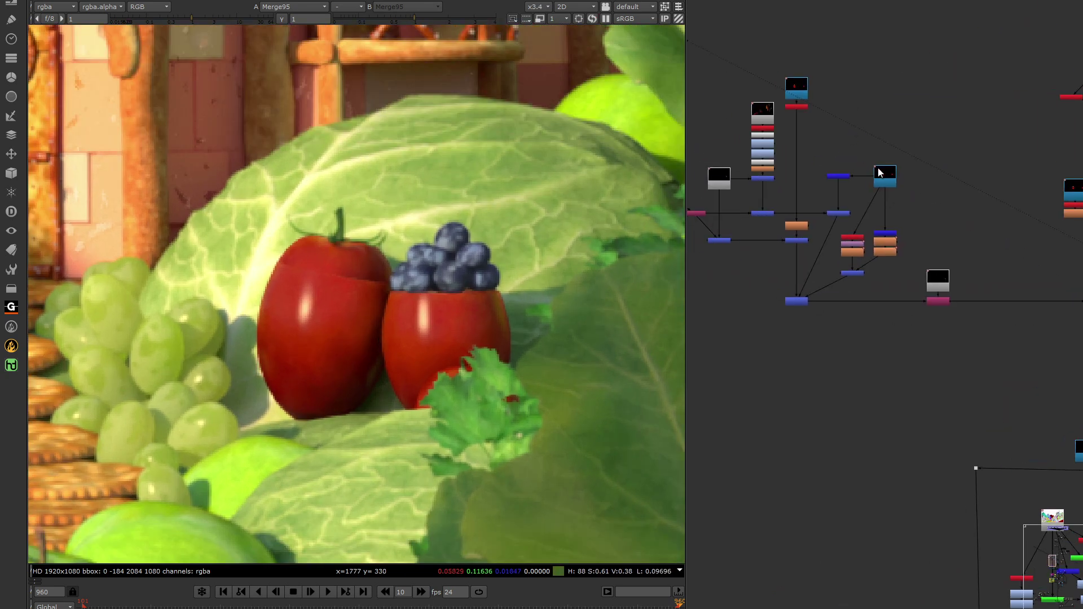
pyautogui.press('1')
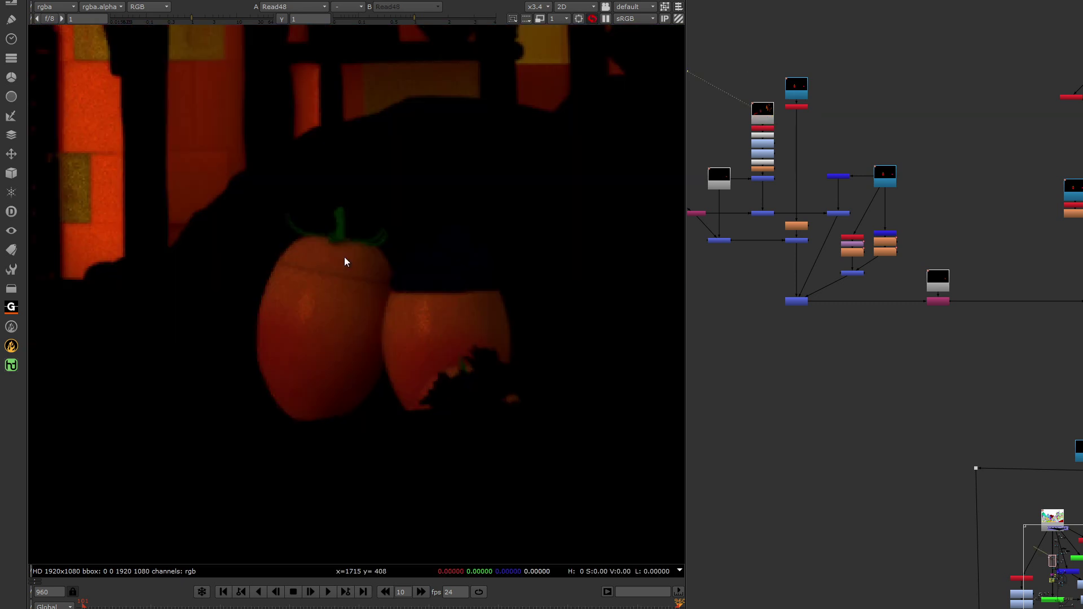
pyautogui.scroll(-2, 337, 296)
pyautogui.scroll(-4, 351, 320)
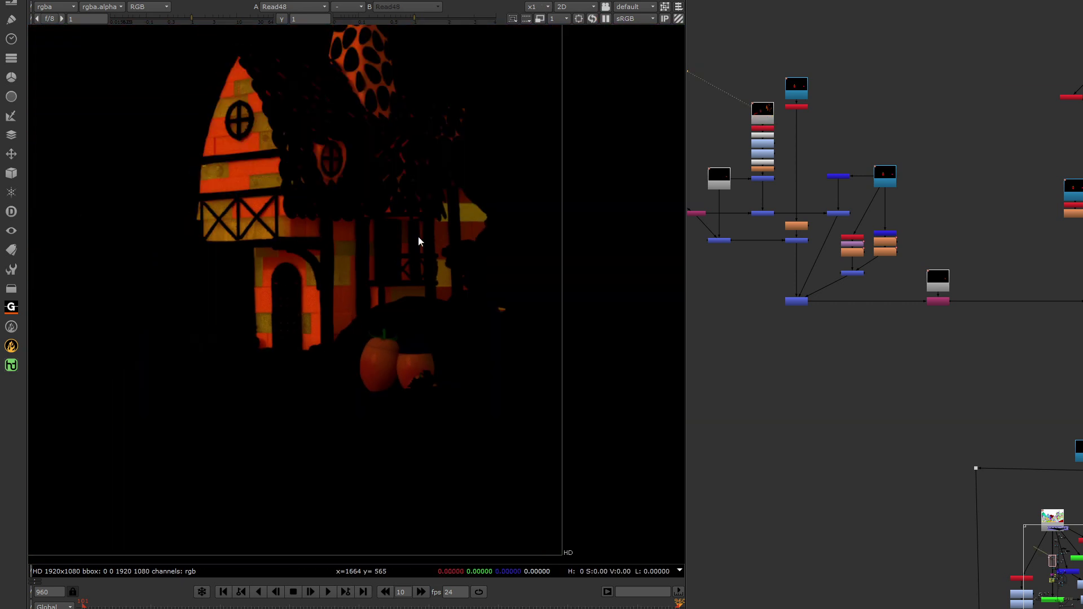
# - View the comp at Merge95 again and at Merge111 further down the main branch
pyautogui.hscroll(5, 926, 372)
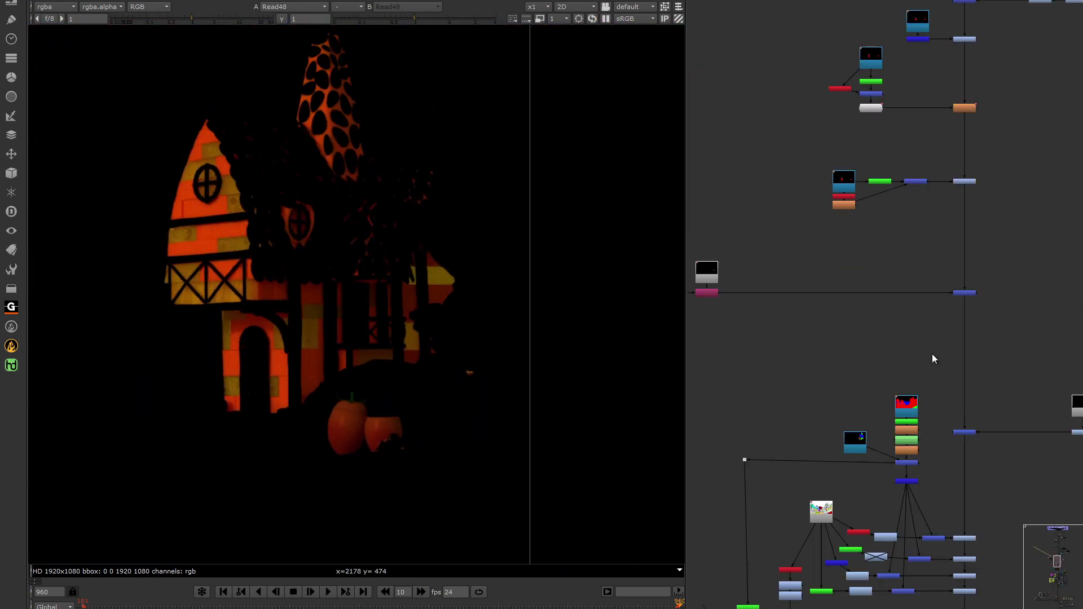
pyautogui.click(973, 293)
pyautogui.press('1')
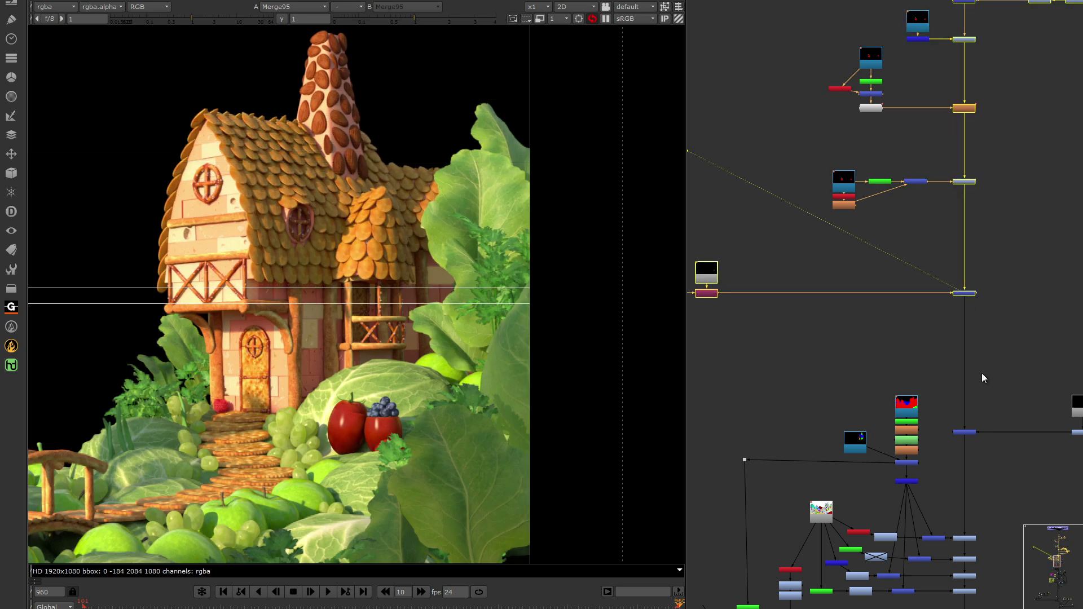
pyautogui.moveTo(990, 413); pyautogui.dragTo(894, 219, button='middle')
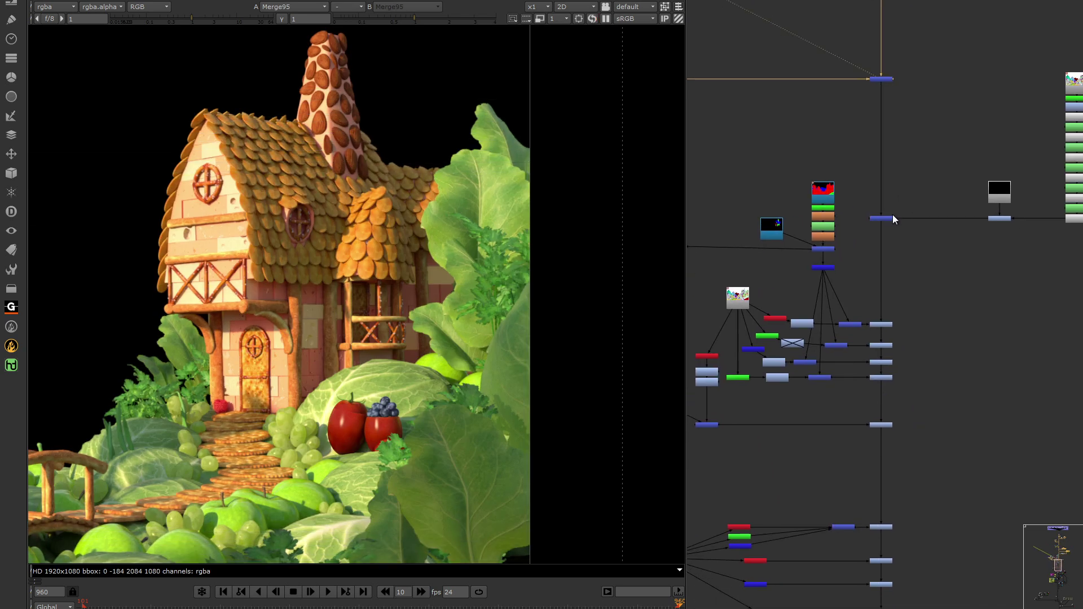
pyautogui.click(887, 220)
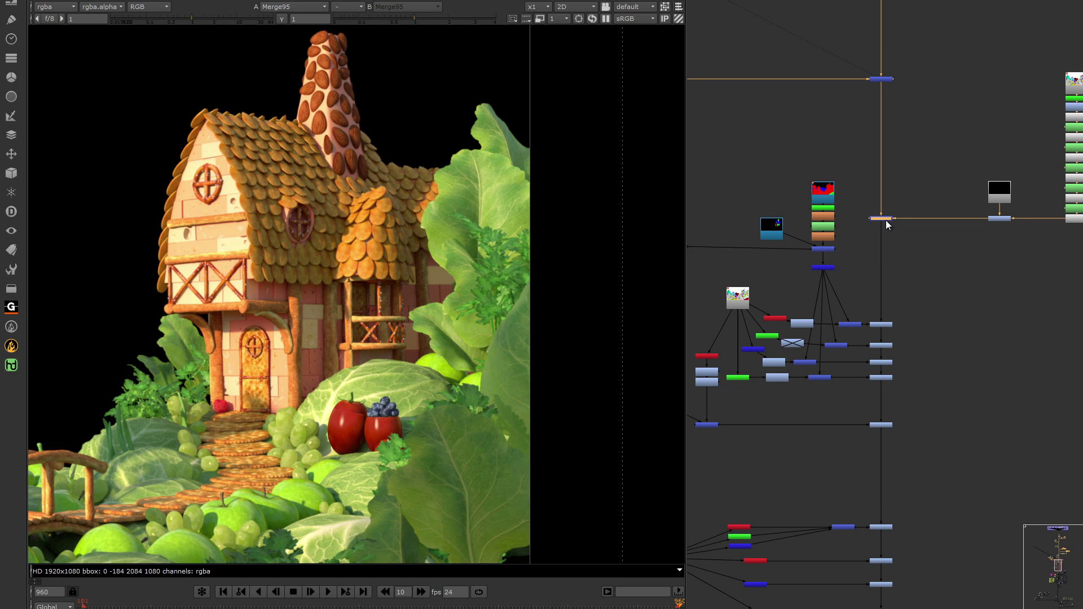
pyautogui.press('1')
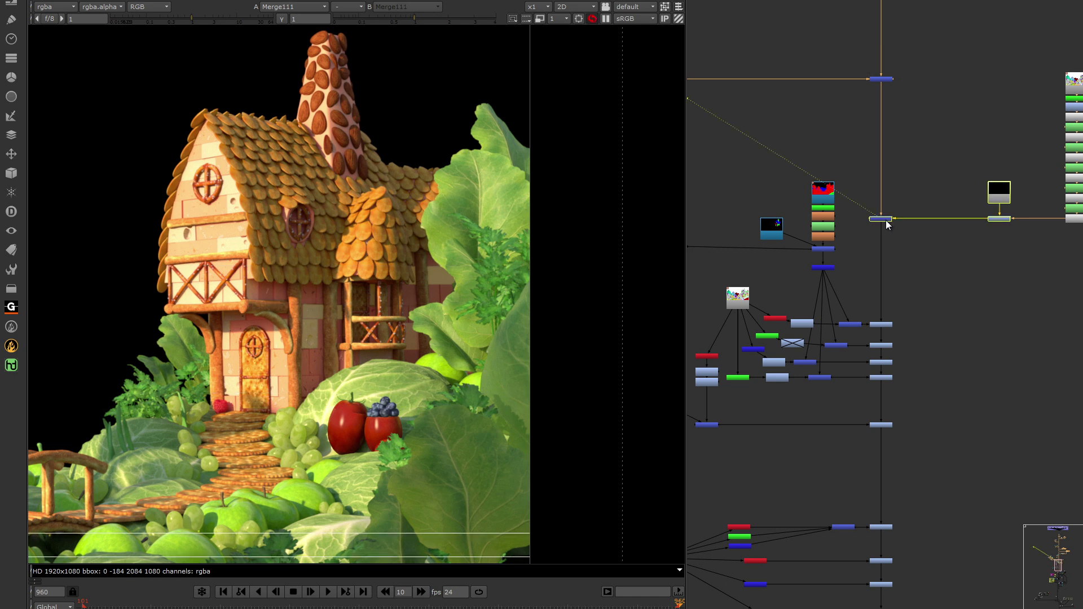
# - View the comp after the ColorCorrect25 grade at the end of the ID-driven roof tile corrections
pyautogui.moveTo(950, 346); pyautogui.dragTo(1042, 293, button='middle')
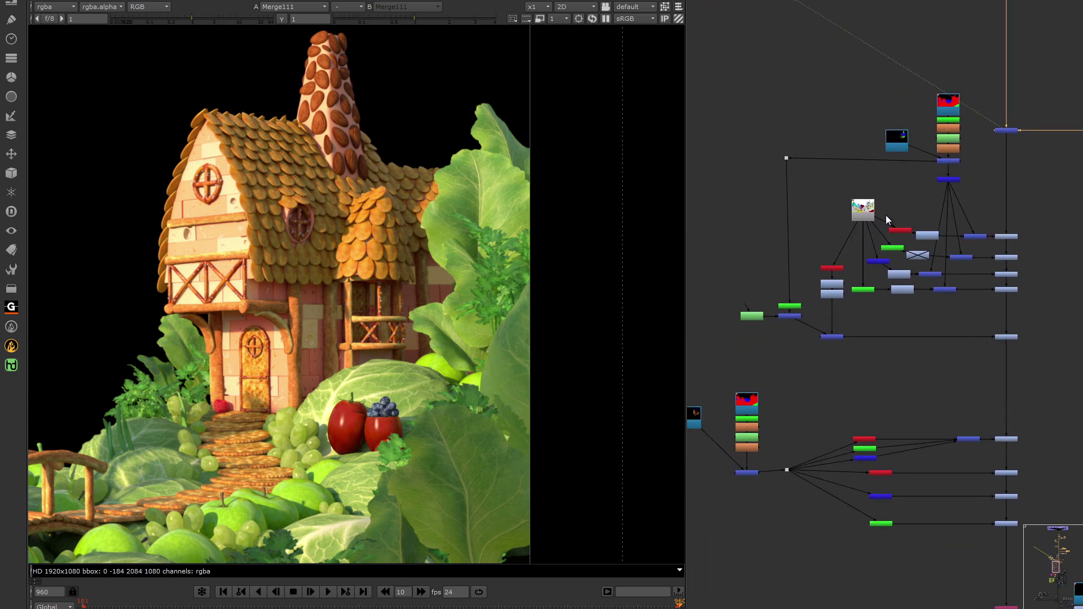
pyautogui.click(1012, 337)
pyautogui.press('1')
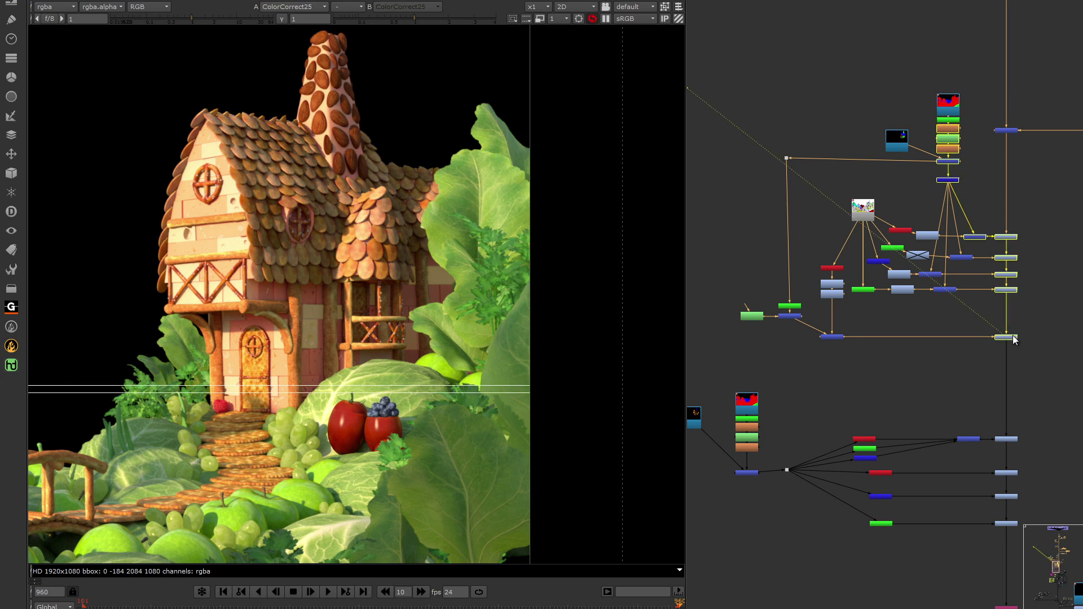
# - View the Read15 object ID pass, its Shuffle44 channel mask and the Invert2 version of that mask
pyautogui.click(869, 219)
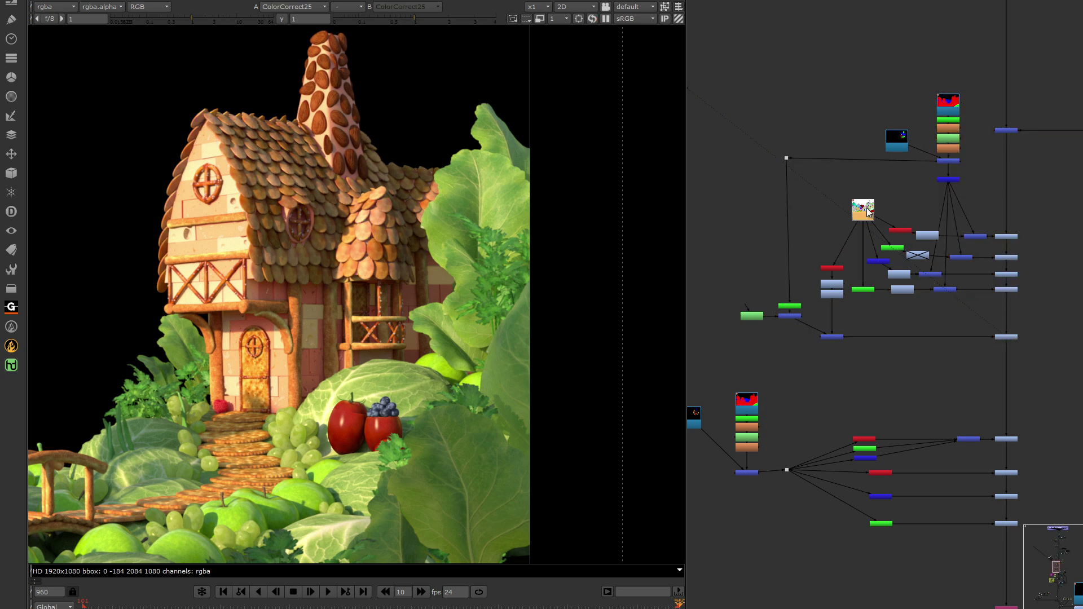
pyautogui.press('1')
pyautogui.click(901, 231)
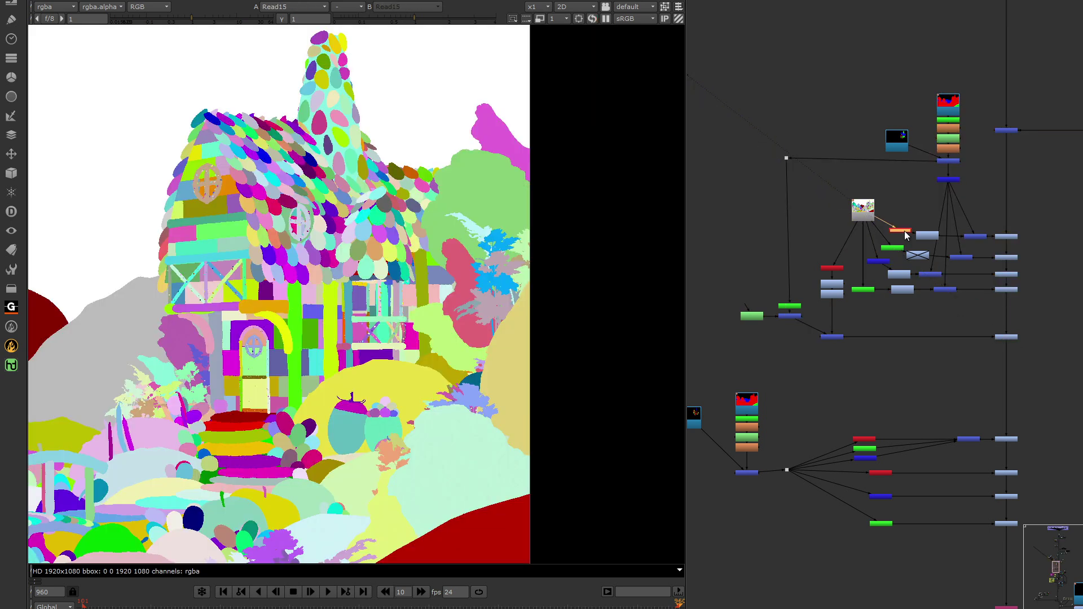
pyautogui.press('1')
pyautogui.click(926, 236)
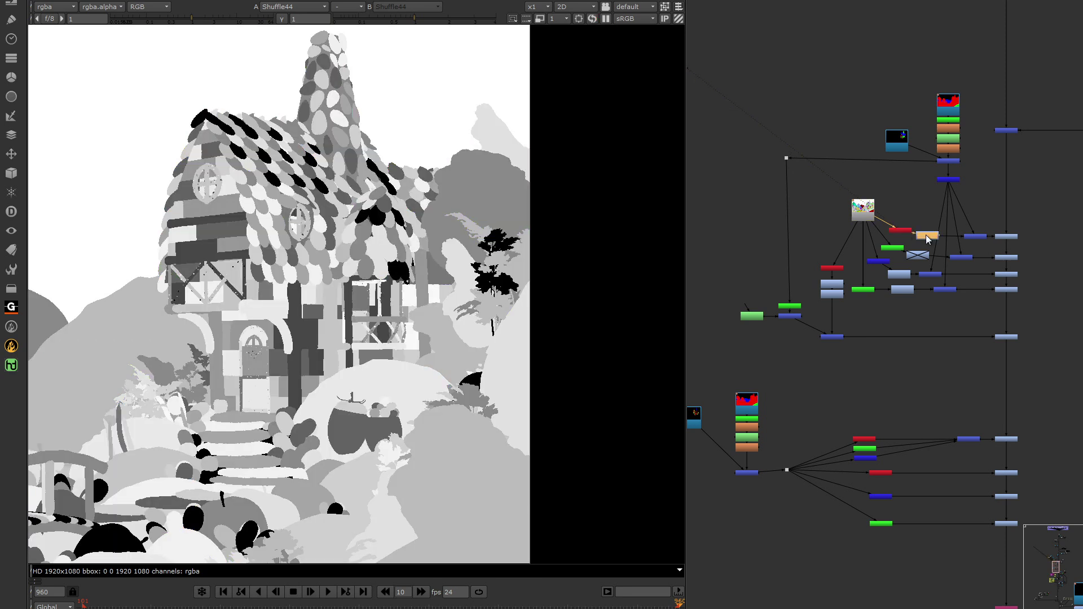
pyautogui.press('1')
pyautogui.click(976, 236)
# - Step through the comp after each roof tile grade, including ColorCorrect10 and ColorCorrect8, ending at ColorCorrect25
pyautogui.click(1005, 237)
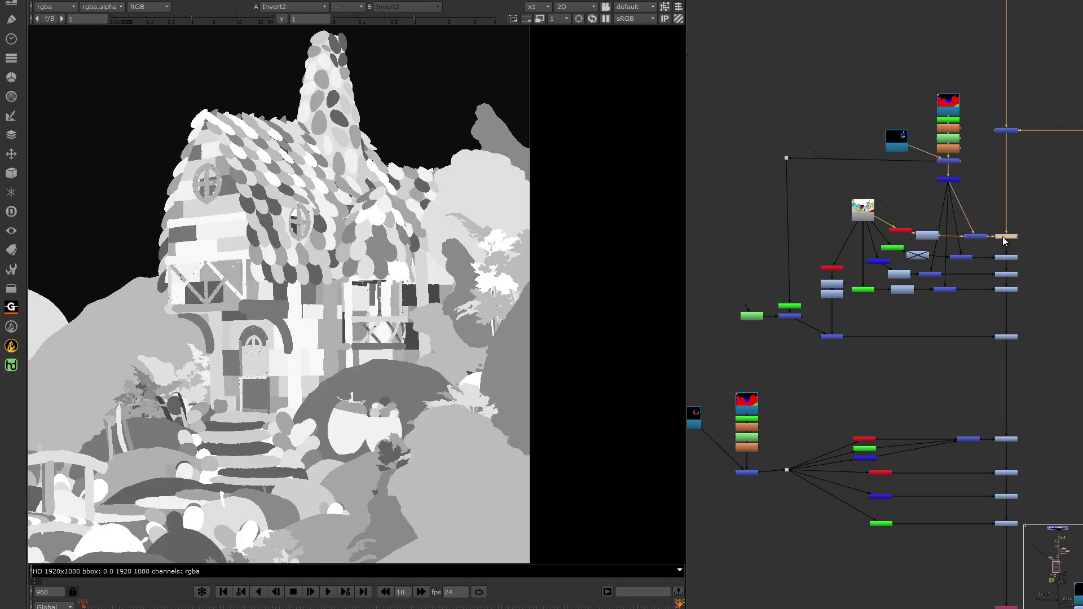
pyautogui.press('1')
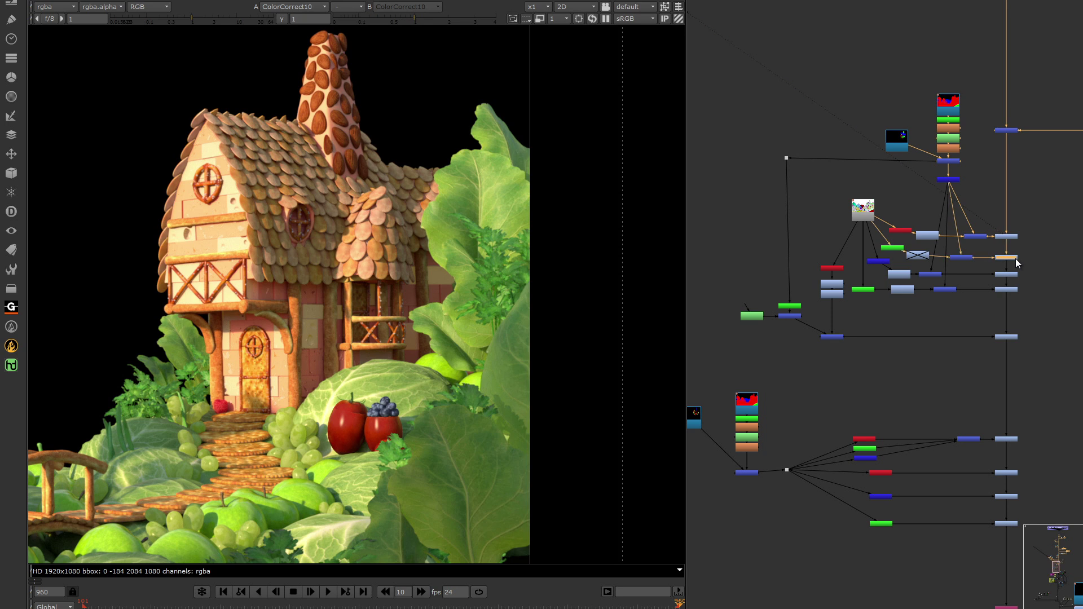
pyautogui.click(1010, 274)
pyautogui.press('1')
pyautogui.click(1011, 289)
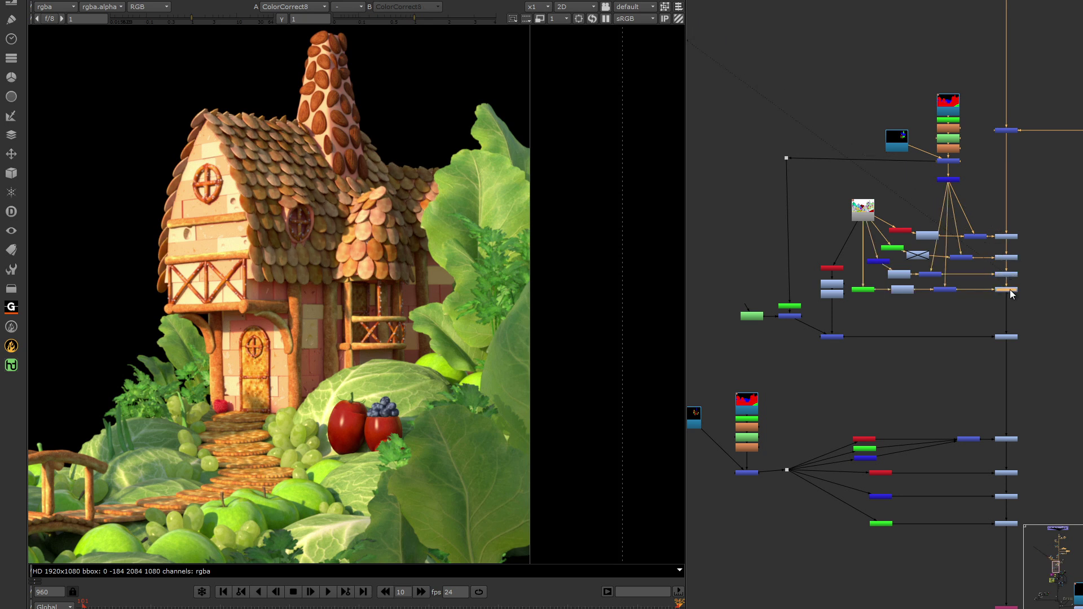
pyautogui.press('1')
pyautogui.click(1012, 338)
pyautogui.press('1')
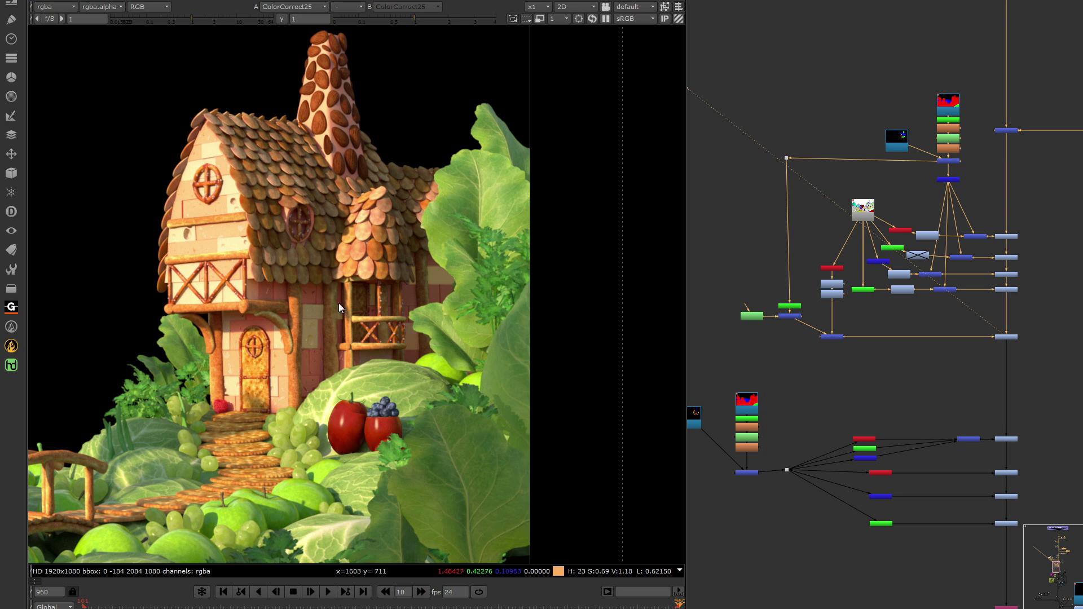
# - View the comp after ColorCorrect21, the last of the wall and chimney grades below the roof tile corrections
pyautogui.moveTo(868, 380); pyautogui.dragTo(931, 225, button='middle')
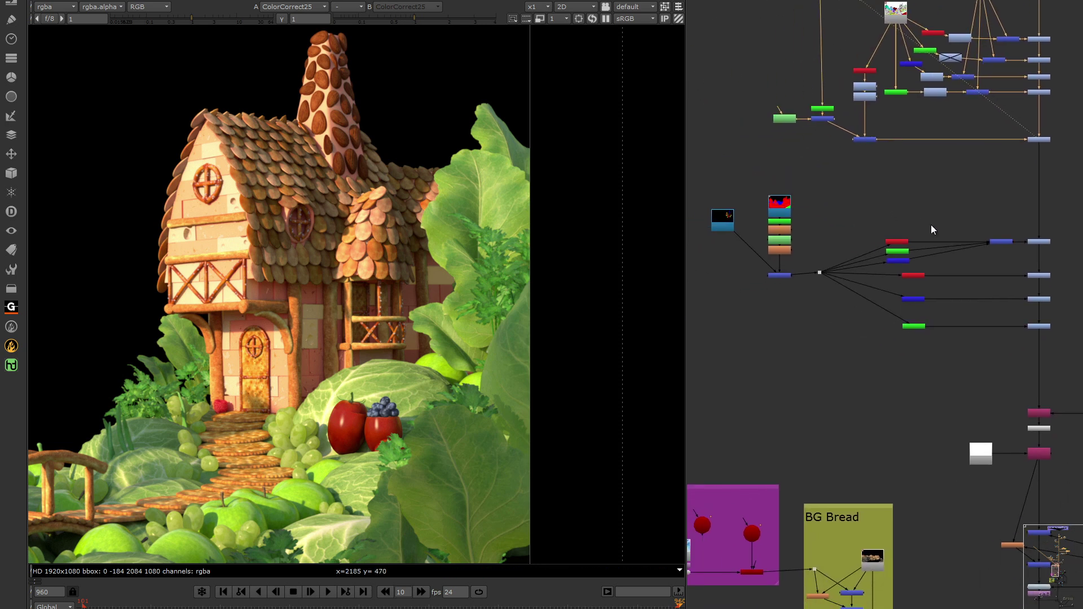
pyautogui.click(1042, 327)
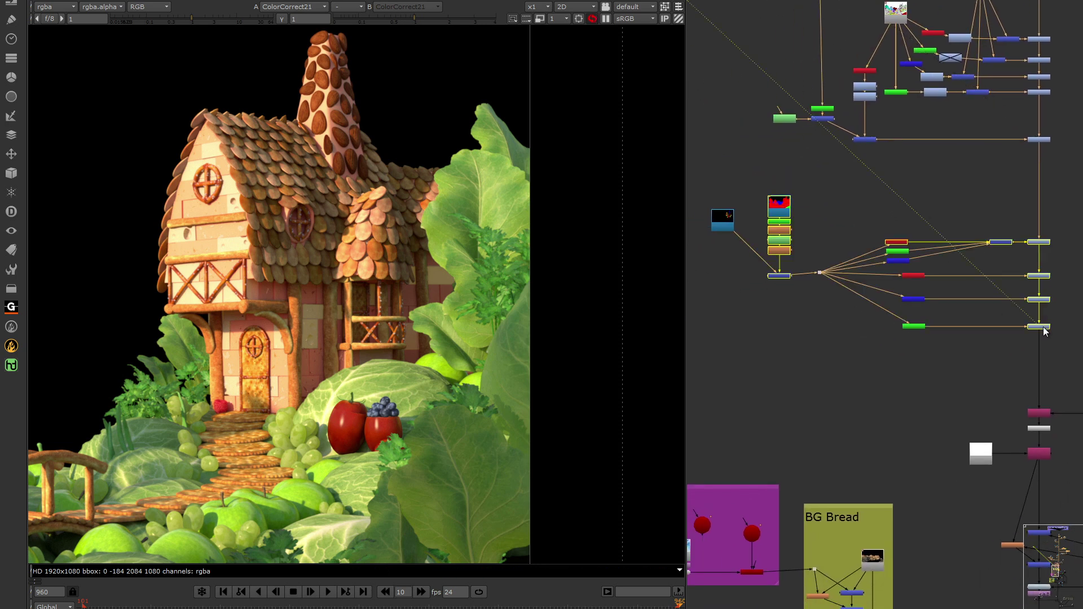
pyautogui.press('1')
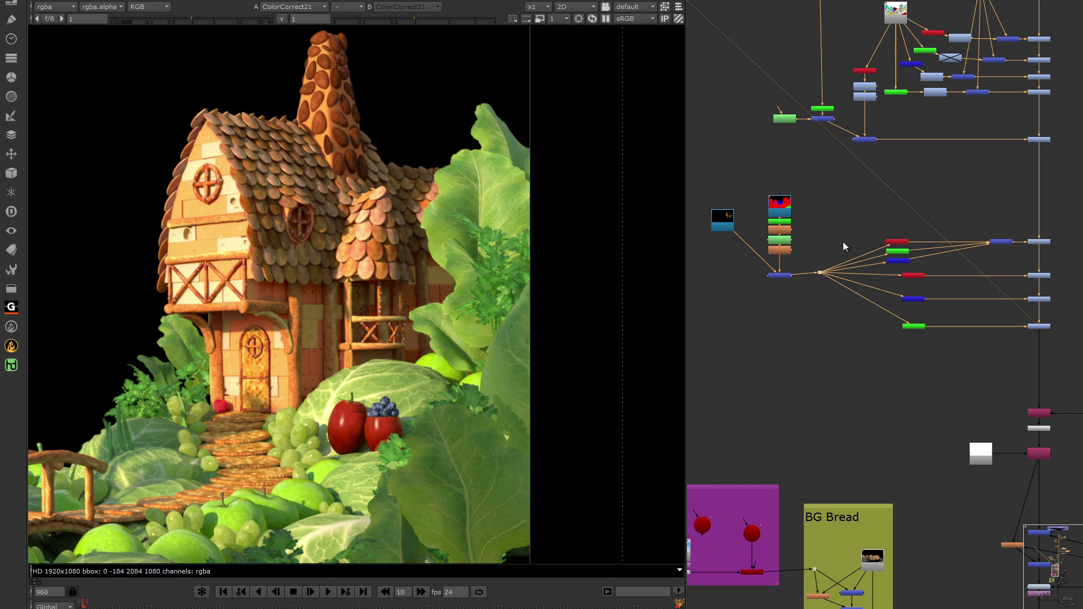
# - View the Read12 and Read11 mask passes that drive the cottage wall and chimney grades
pyautogui.click(787, 215)
pyautogui.press('1')
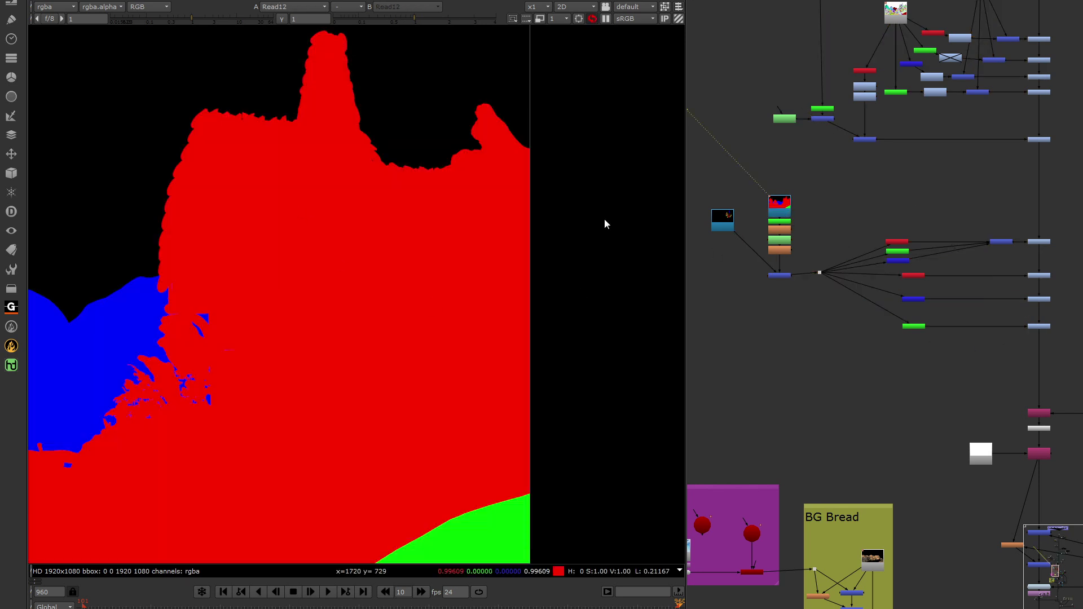
pyautogui.click(723, 220)
pyautogui.press('1')
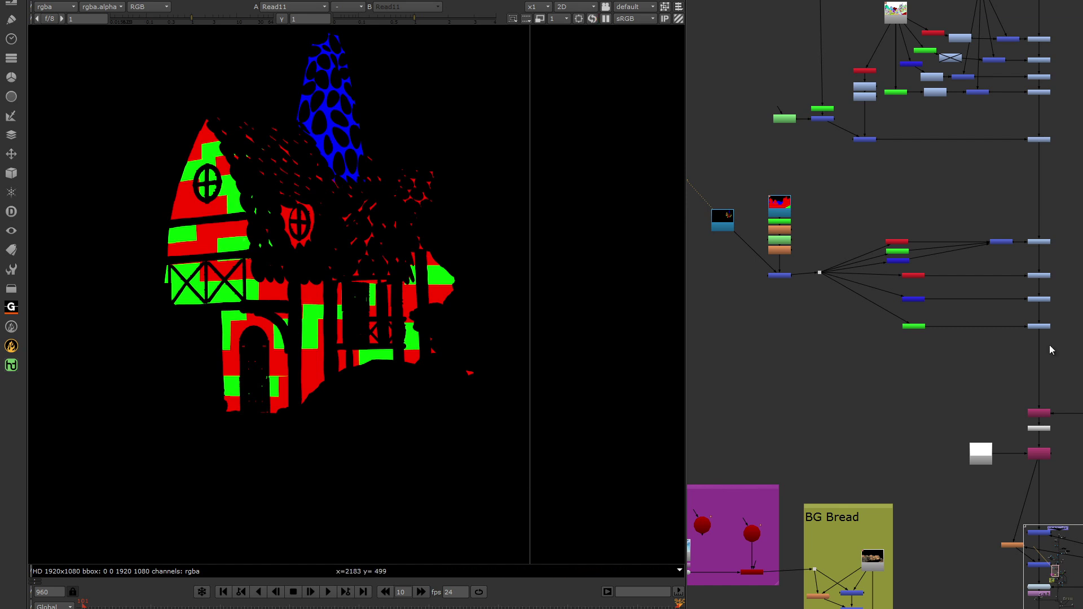
# - View the comp at ColorCorrect21 again and at Copy6 below it
pyautogui.click(1043, 327)
pyautogui.press('1')
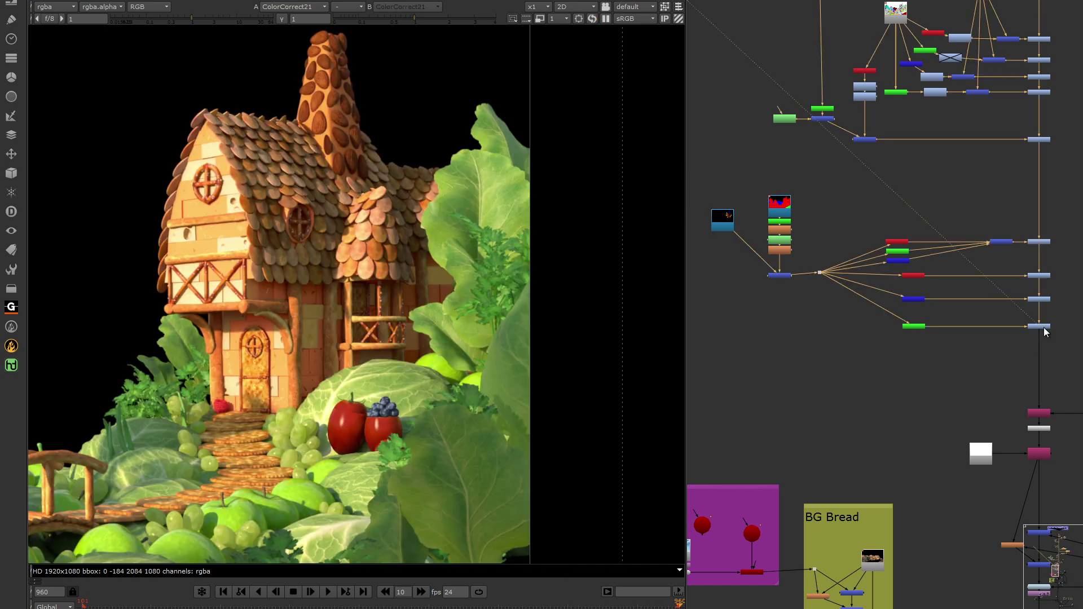
pyautogui.moveTo(1046, 333); pyautogui.dragTo(866, 250, button='middle')
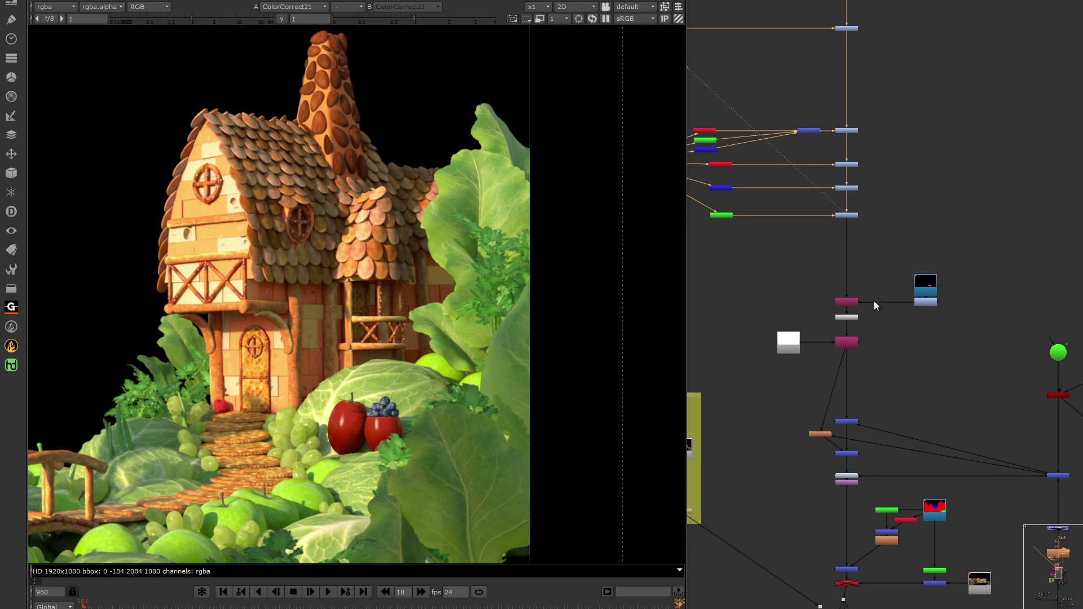
pyautogui.click(849, 343)
pyautogui.press('1')
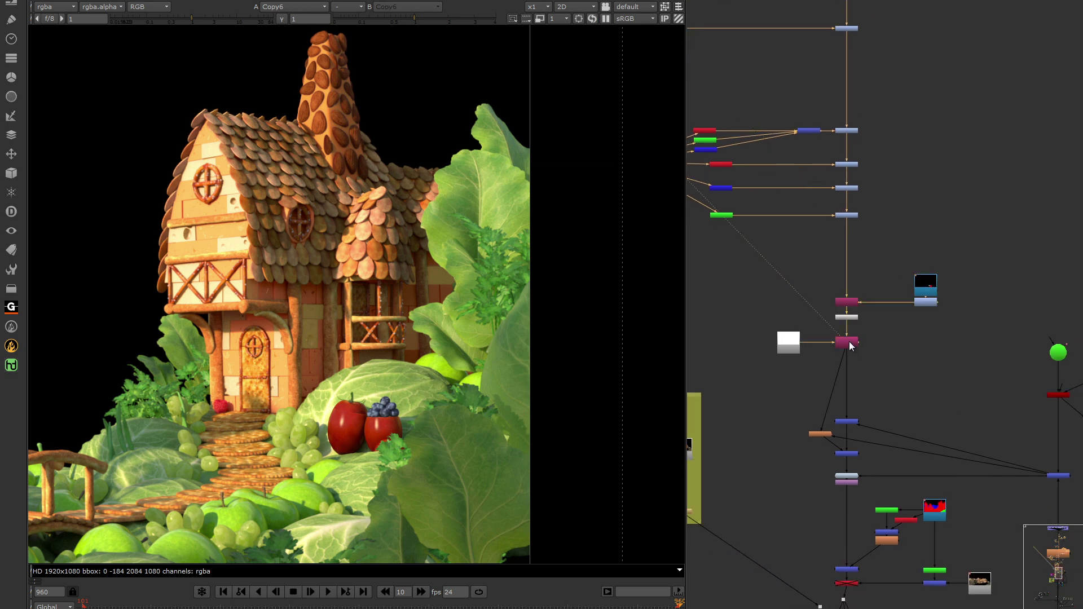
# - View the green shoots rendered by ScanlineRender8 in the side branch
pyautogui.moveTo(902, 398); pyautogui.dragTo(801, 283, button='middle')
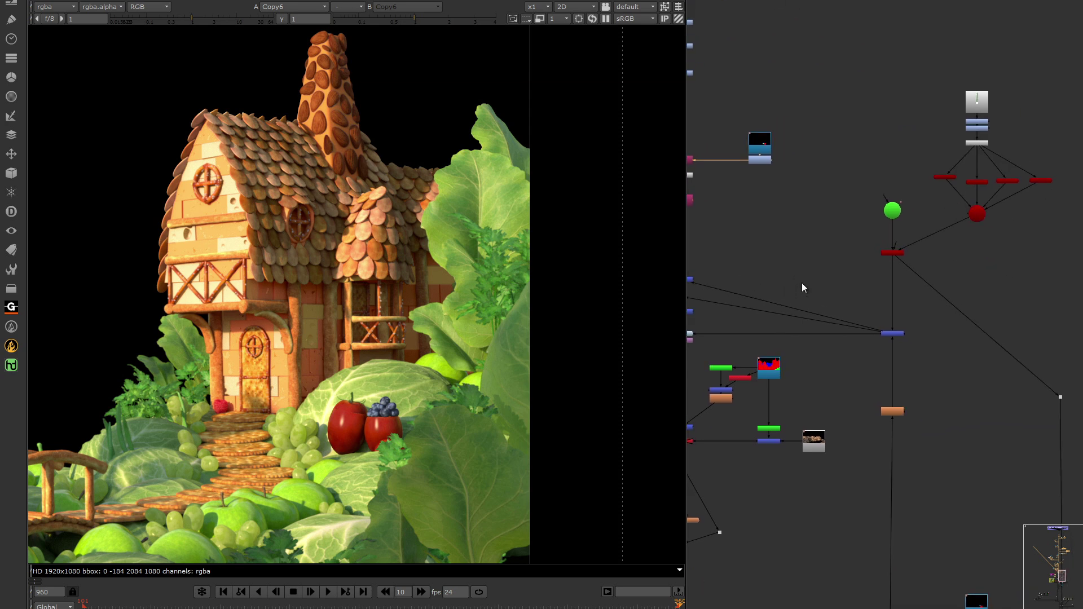
pyautogui.moveTo(639, 364); pyautogui.dragTo(708, 279, button='middle')
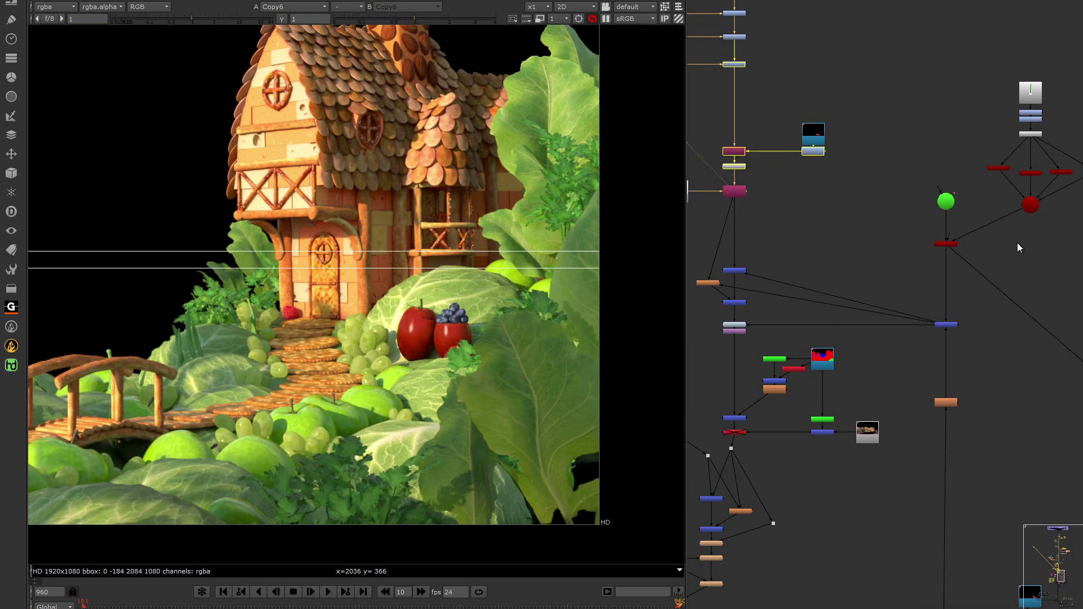
pyautogui.click(944, 244)
pyautogui.press('1')
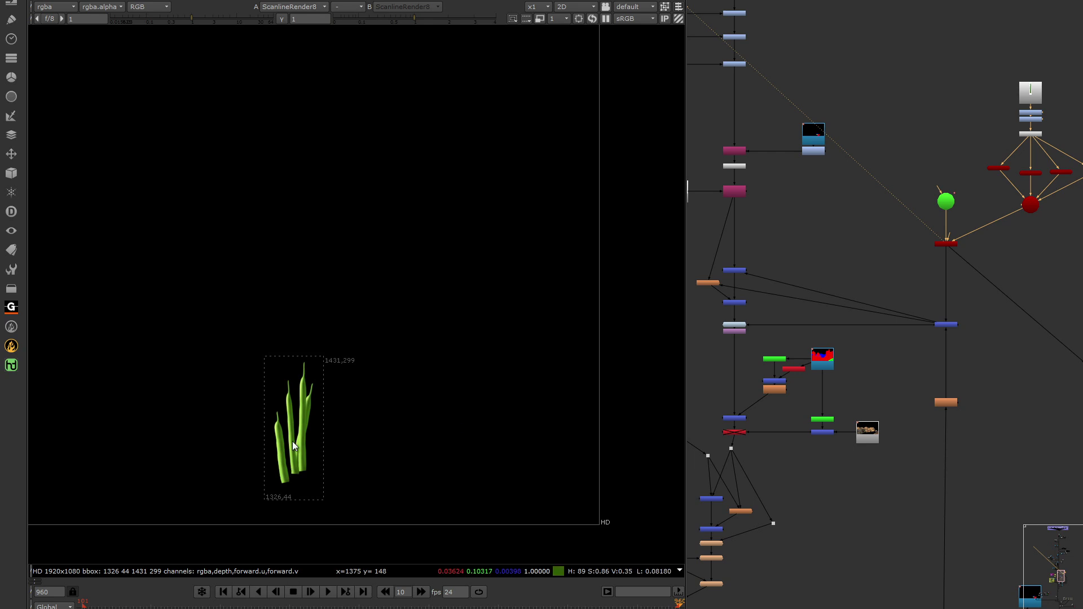
# - View the comp at Crop3, where the green shoots are merged in front of the path
pyautogui.moveTo(841, 354); pyautogui.dragTo(793, 314, button='middle')
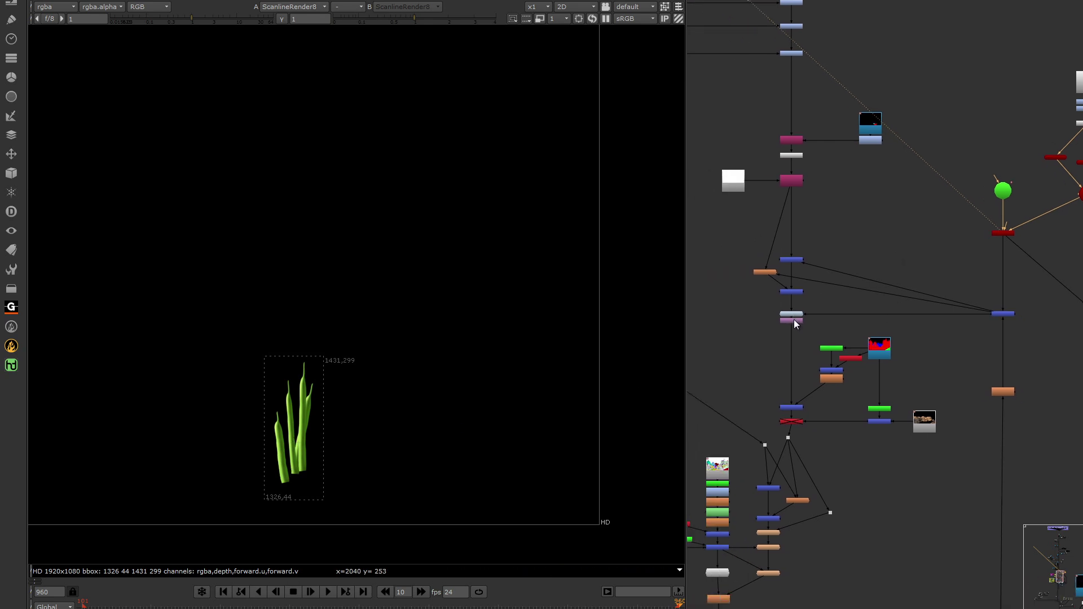
pyautogui.click(794, 320)
pyautogui.press('1')
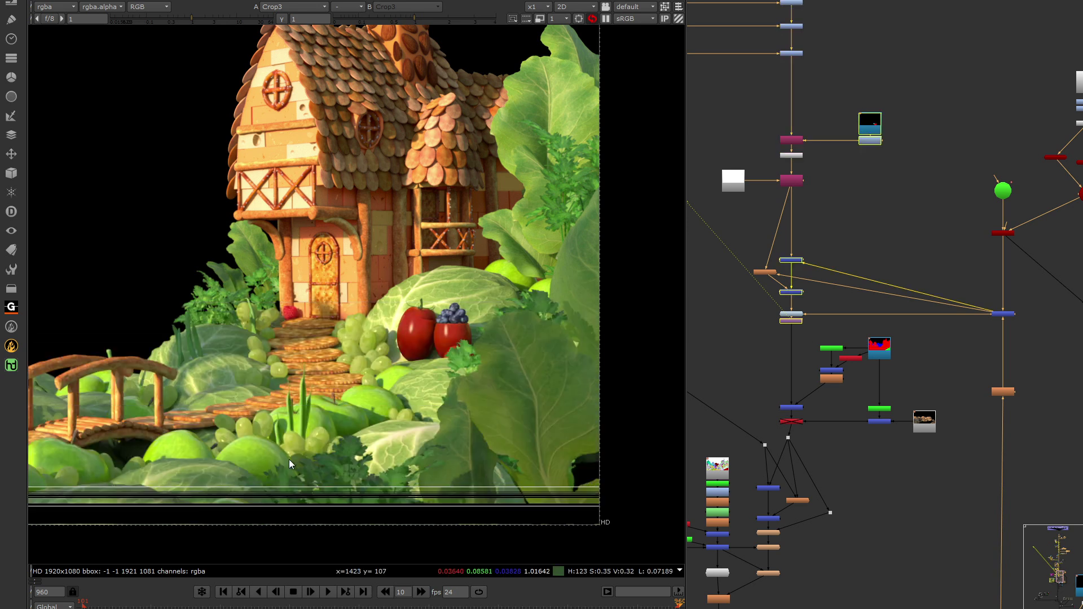
pyautogui.click(874, 398)
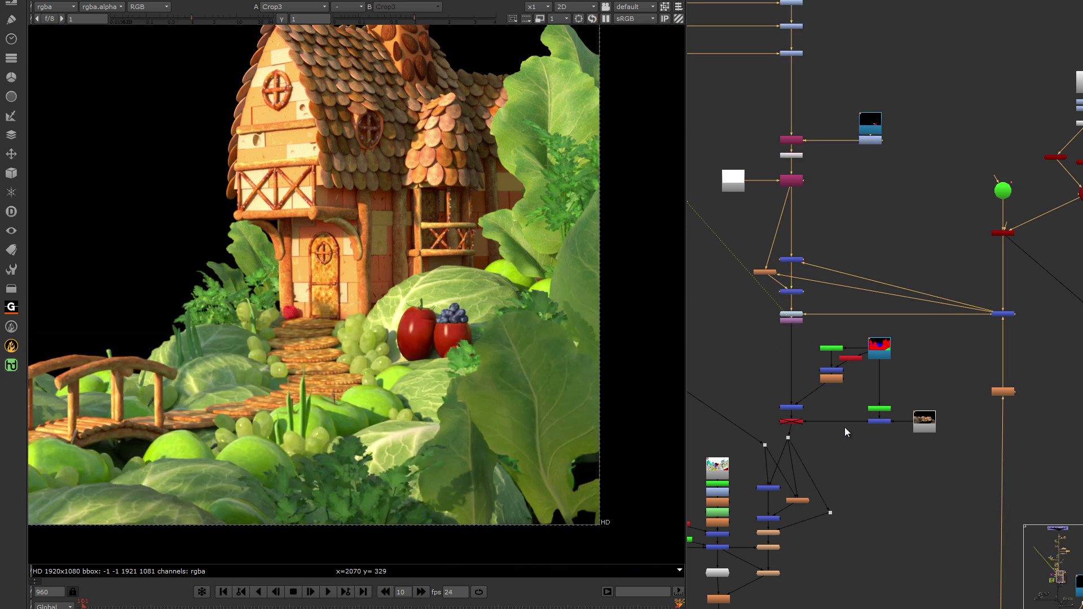
# - Inspect the ScanlineRender8 card setup in the 3D view, then return to its 2D render
pyautogui.moveTo(899, 222); pyautogui.dragTo(790, 294, button='middle')
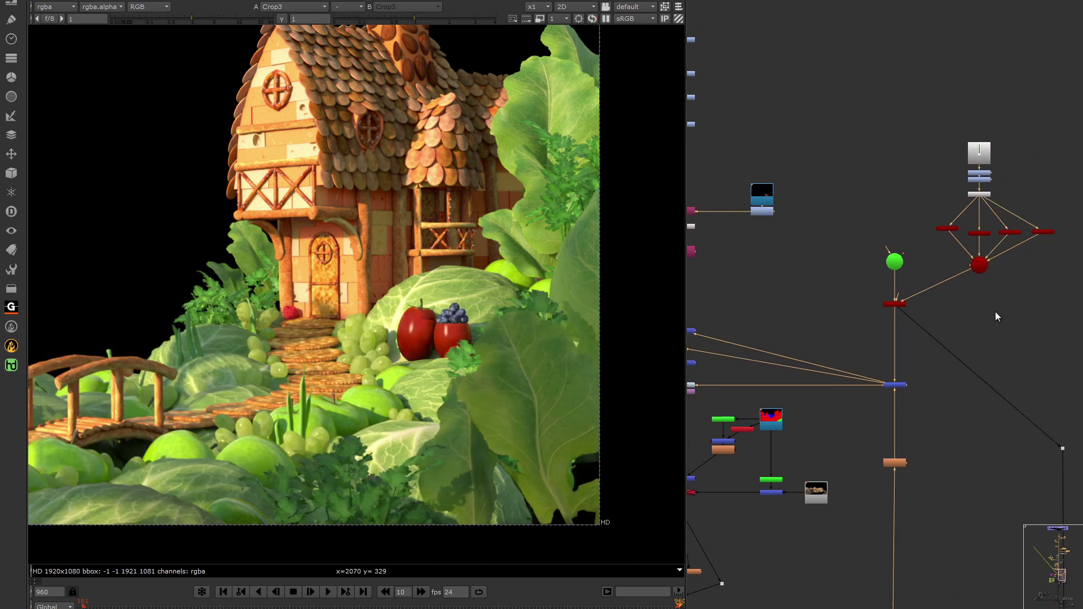
pyautogui.click(893, 304)
pyautogui.press('1')
pyautogui.press('Tab')
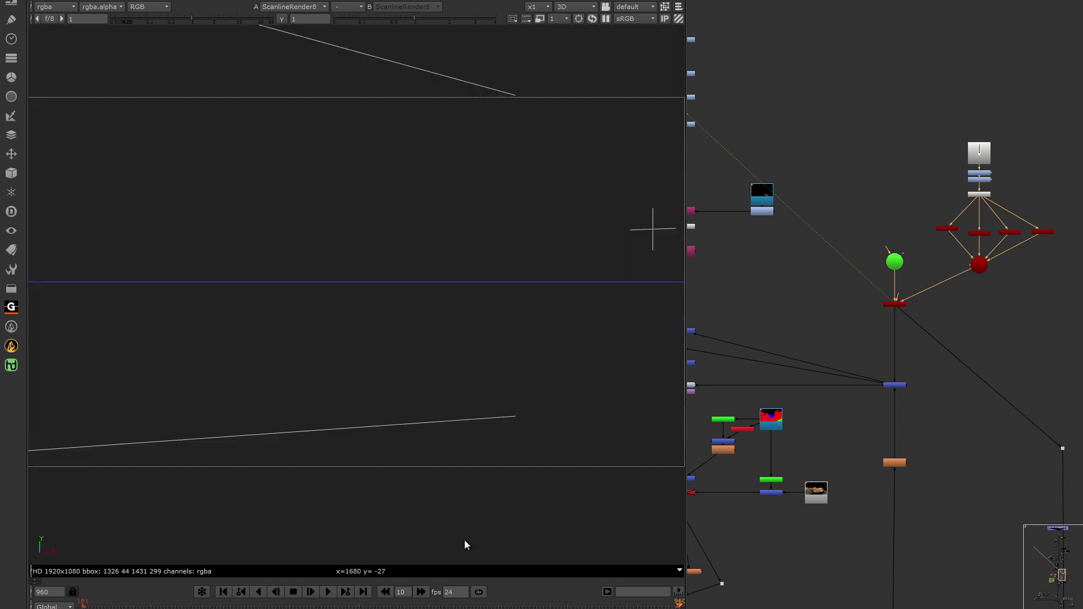
pyautogui.keyDown('ctrl'); pyautogui.moveTo(545, 320); pyautogui.dragTo(273, 339); pyautogui.keyUp('ctrl')
pyautogui.click(276, 342)
pyautogui.press('Tab')
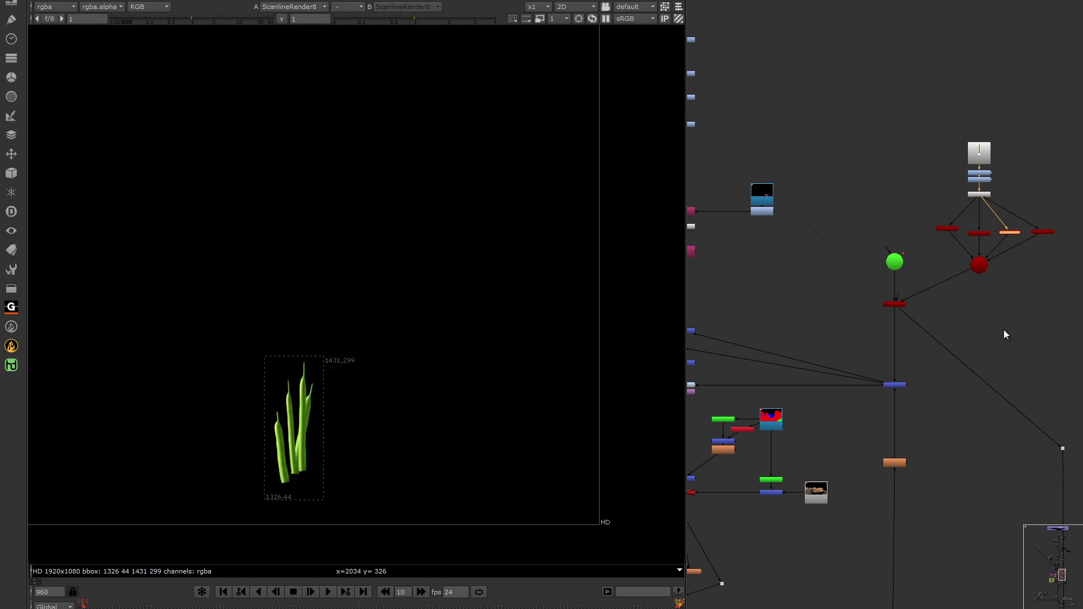
# - Return to viewing the comp at Crop3 on the main branch
pyautogui.moveTo(807, 363); pyautogui.dragTo(1001, 315, button='middle')
pyautogui.click(879, 342)
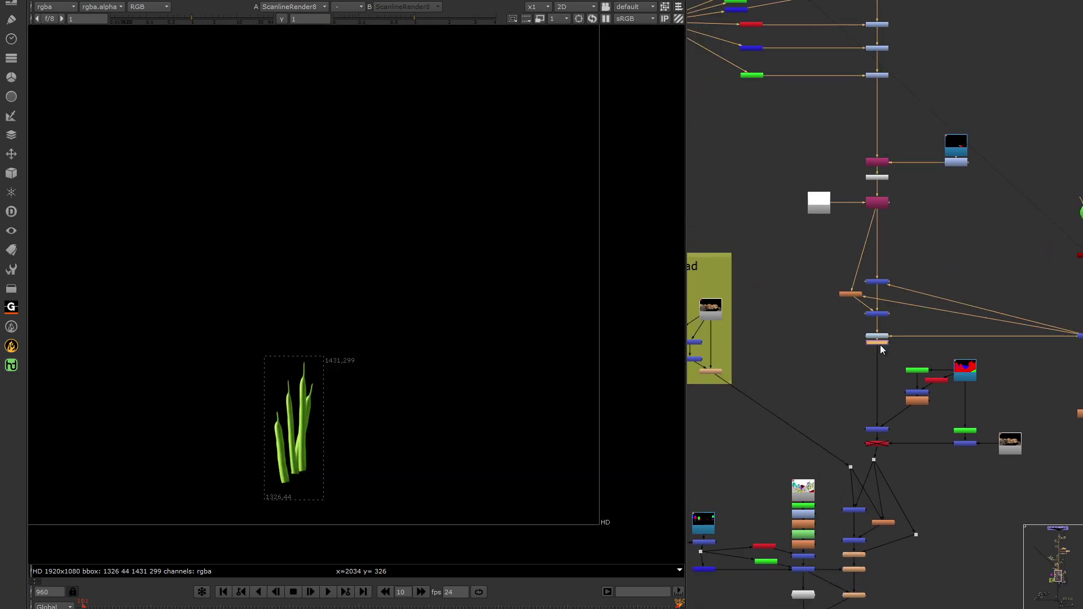
pyautogui.press('1')
# - View the comp at the EdgeScatterHD2 node, where the BG Bread background joins the main branch
pyautogui.moveTo(917, 463); pyautogui.dragTo(993, 346, button='middle')
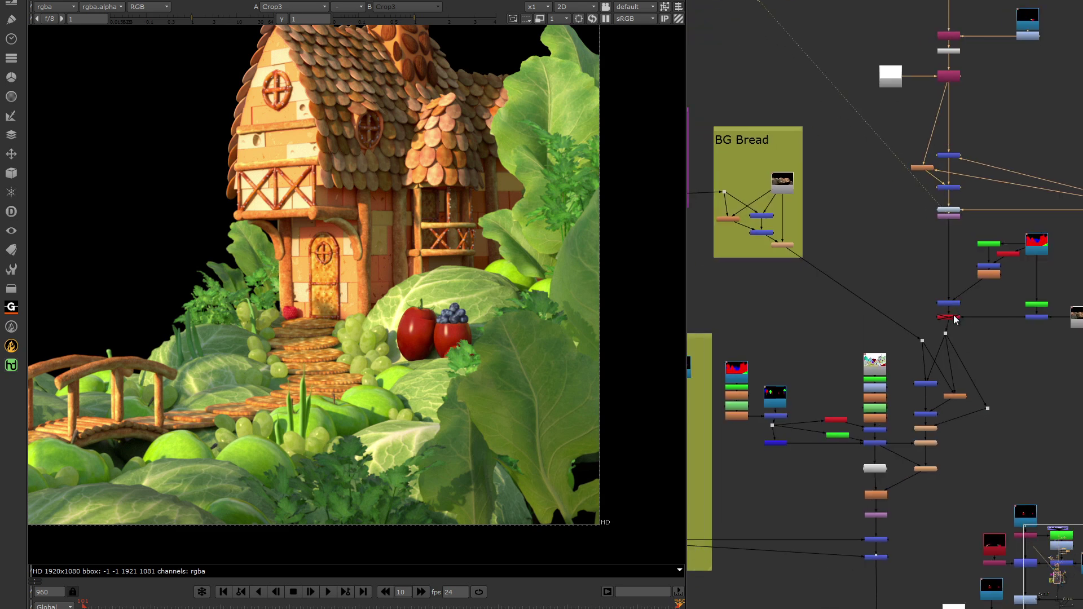
pyautogui.click(932, 427)
pyautogui.press('1')
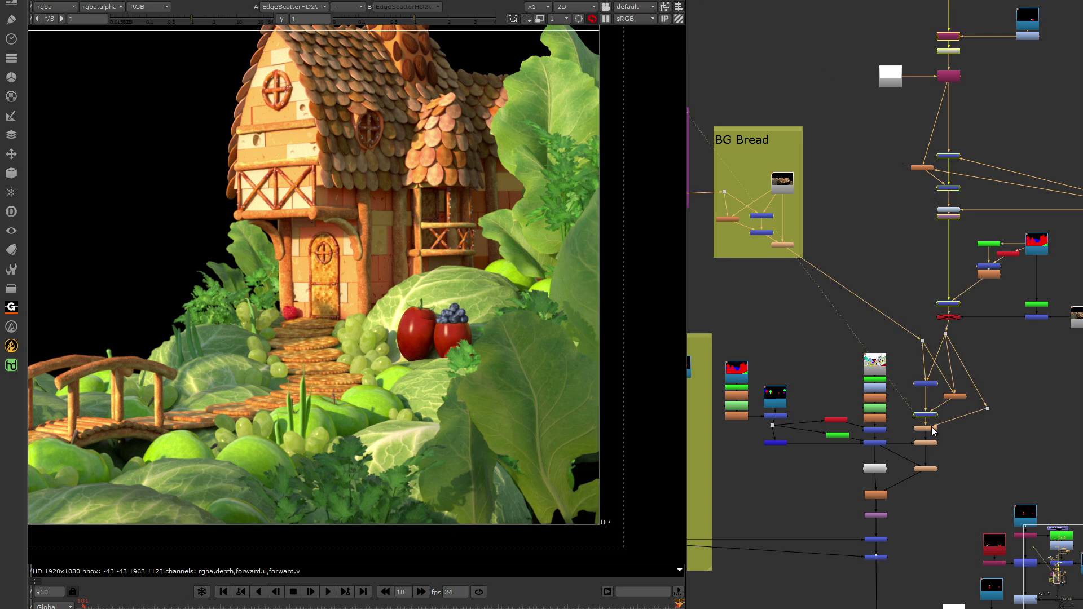
pyautogui.scroll(-2, 930, 426)
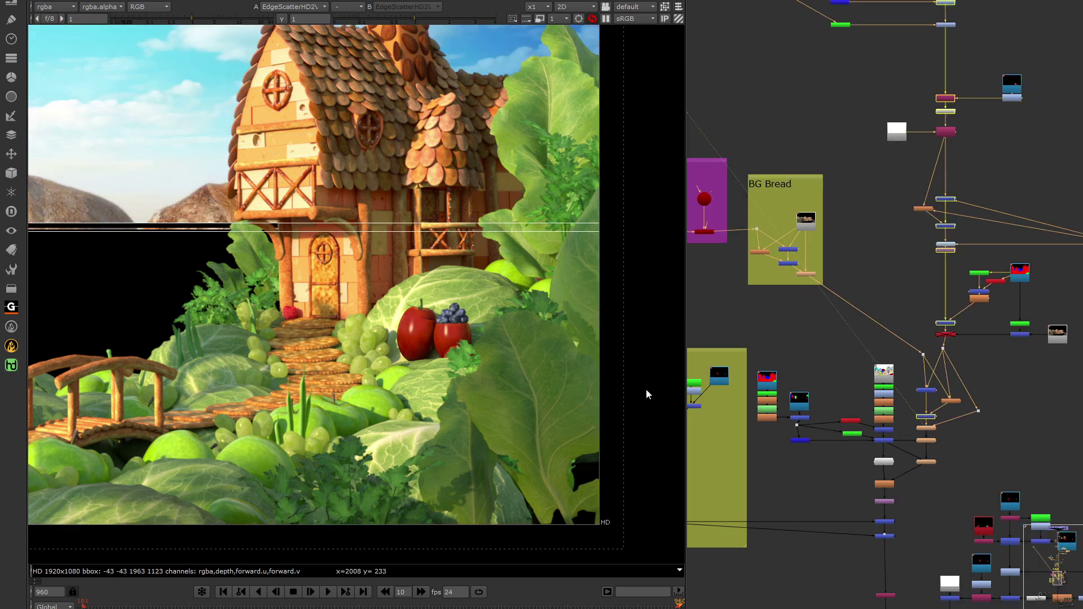
# - View the fog group's output at Merge28, check its grey Constant7 input, and return to Merge28
pyautogui.moveTo(395, 186); pyautogui.dragTo(408, 251, button='middle')
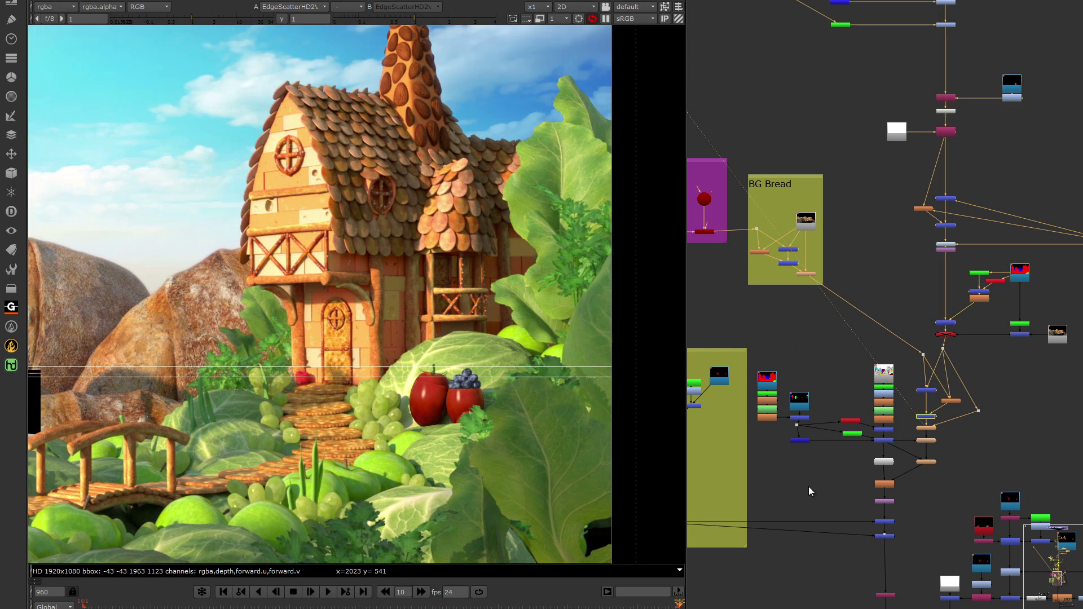
pyautogui.moveTo(808, 486); pyautogui.dragTo(1015, 322, button='middle')
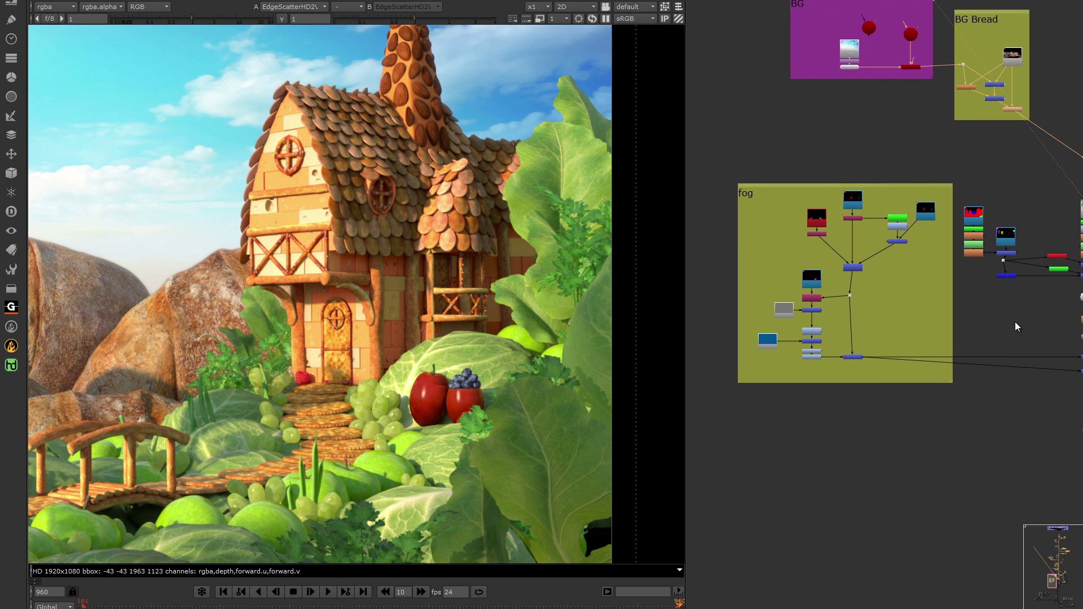
pyautogui.click(853, 358)
pyautogui.press('1')
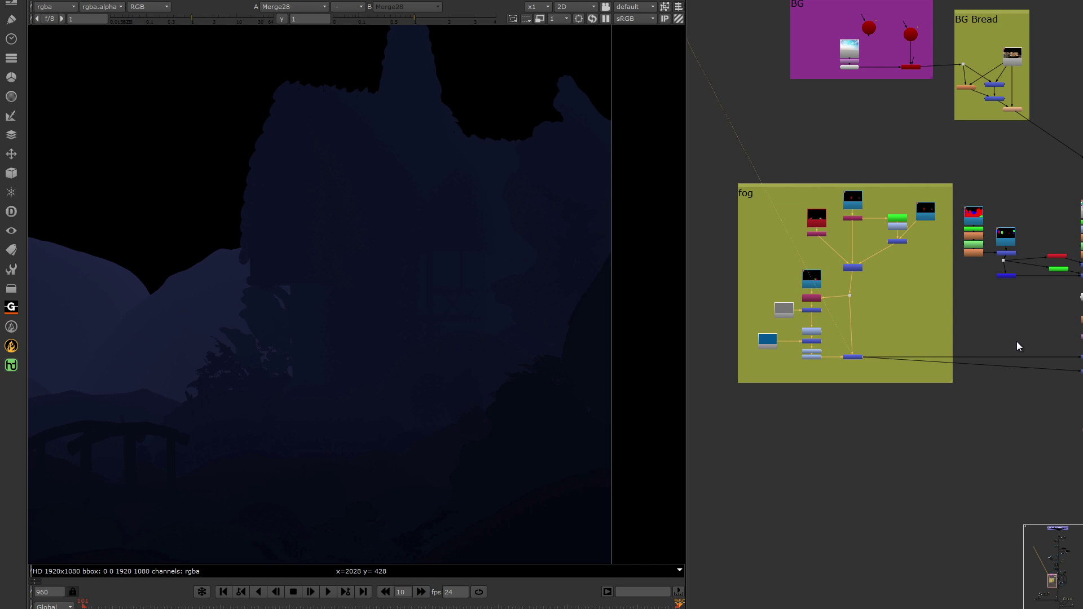
pyautogui.click(784, 310)
pyautogui.press('1')
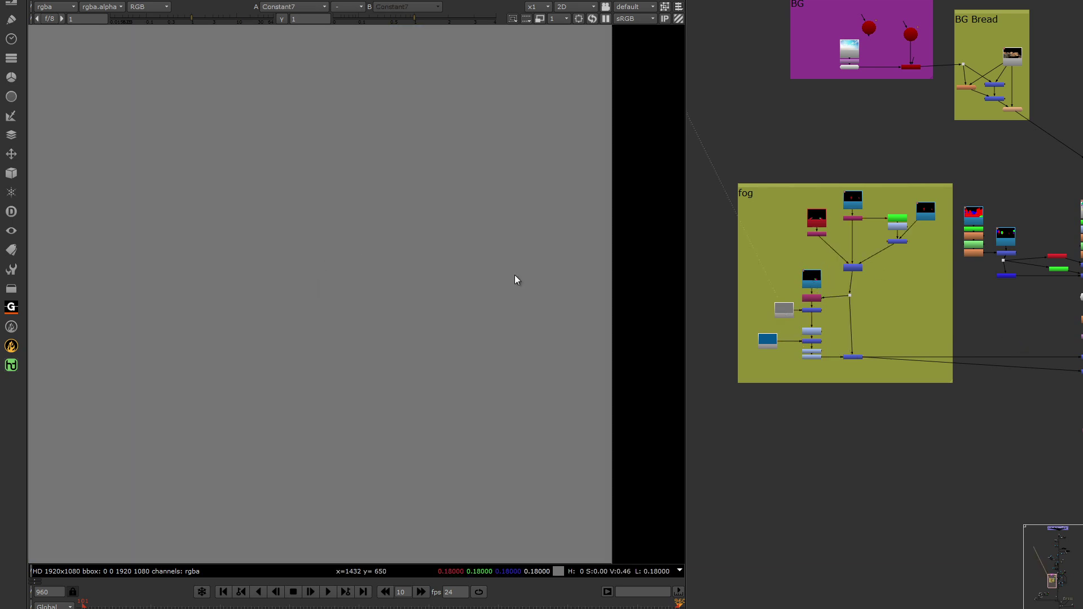
pyautogui.click(857, 357)
pyautogui.press('1')
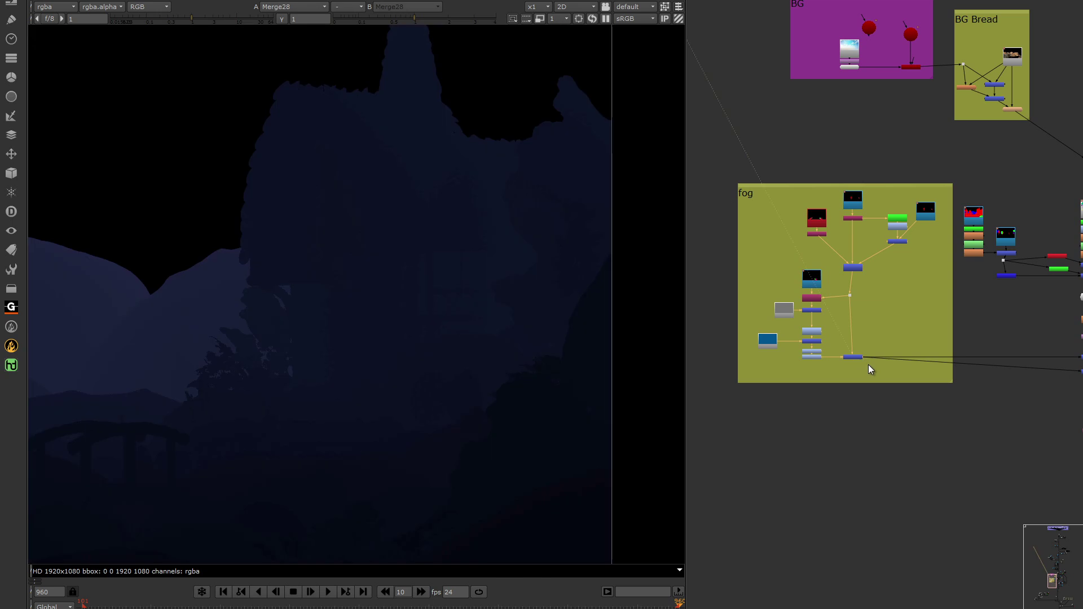
# - View the comp at Merge244, where the fog joins the main branch, and toggle that merge off and on to compare
pyautogui.click(1013, 350)
pyautogui.moveTo(1014, 350); pyautogui.dragTo(961, 337, button='middle')
pyautogui.click(1027, 366)
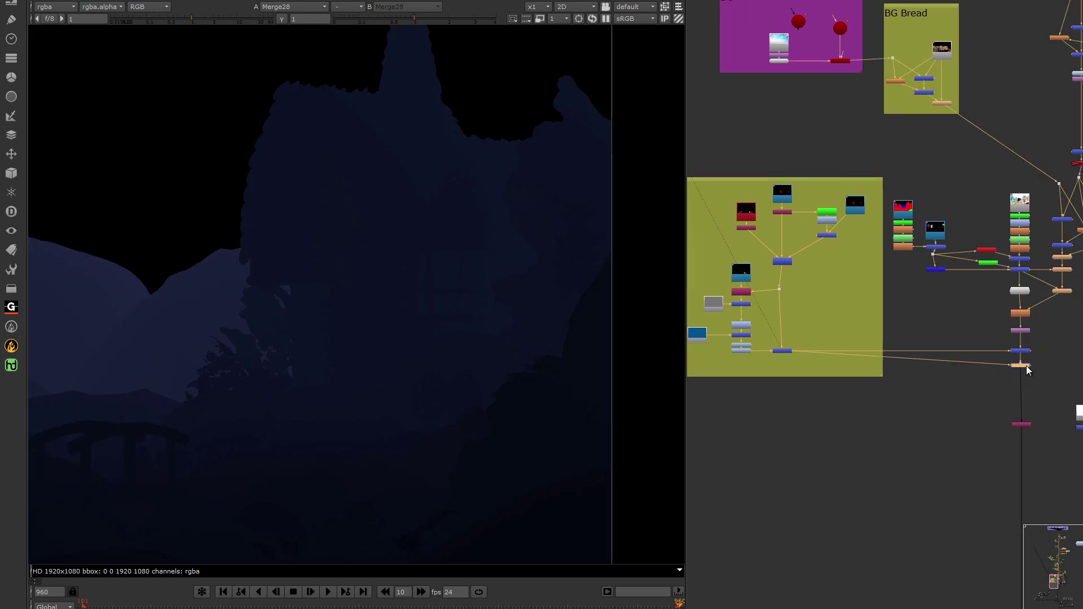
pyautogui.press('1')
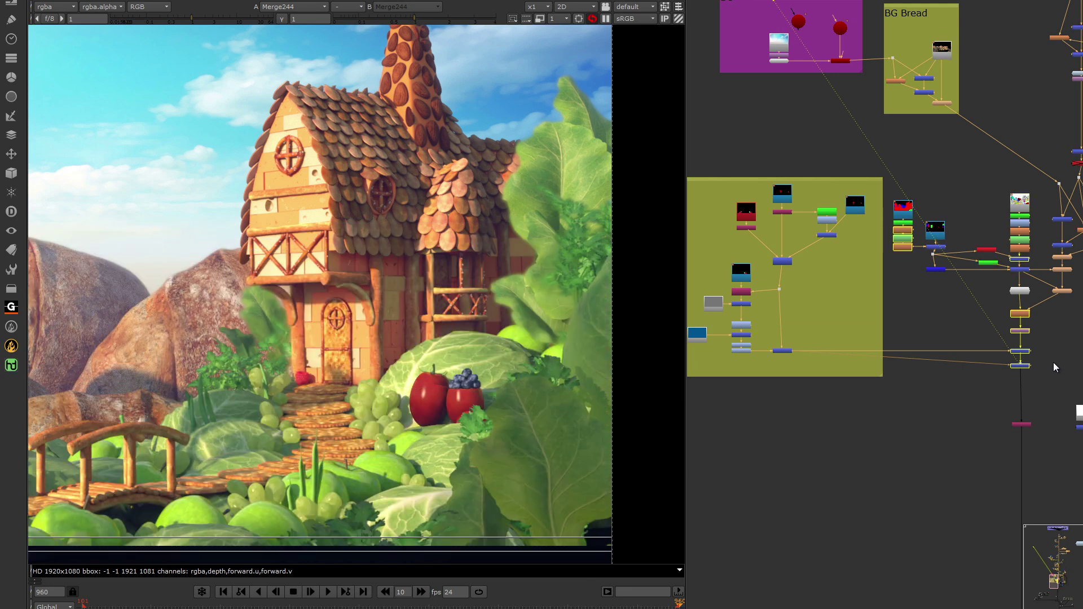
pyautogui.click(1025, 365)
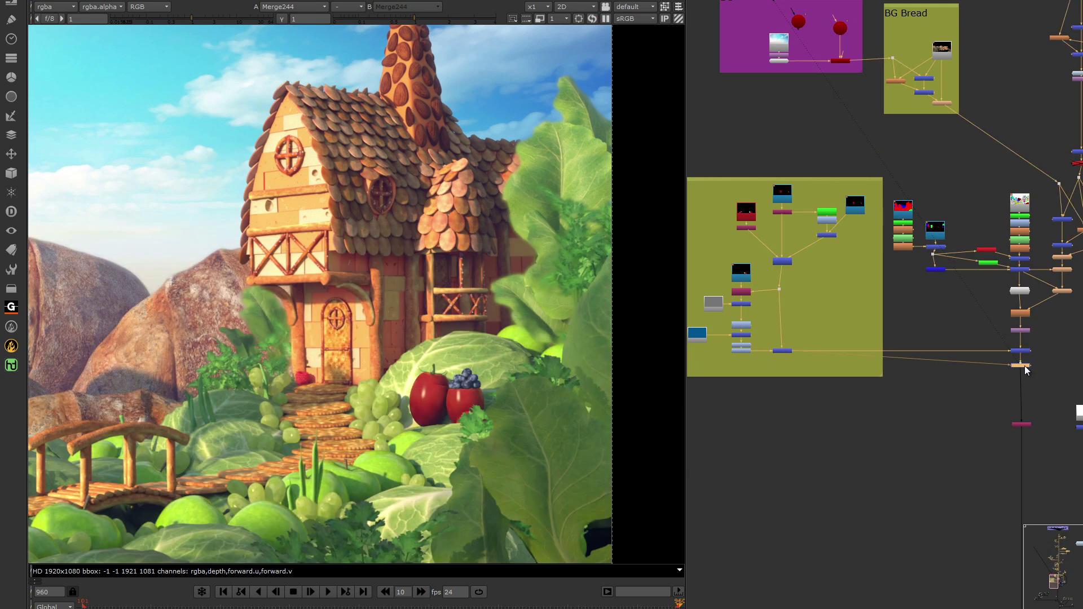
pyautogui.press('d')
pyautogui.press('d')
pyautogui.press('d')
# - View the comp at Copy12, where the depth branch is copied into the main branch
pyautogui.moveTo(1008, 422); pyautogui.dragTo(835, 188, button='middle')
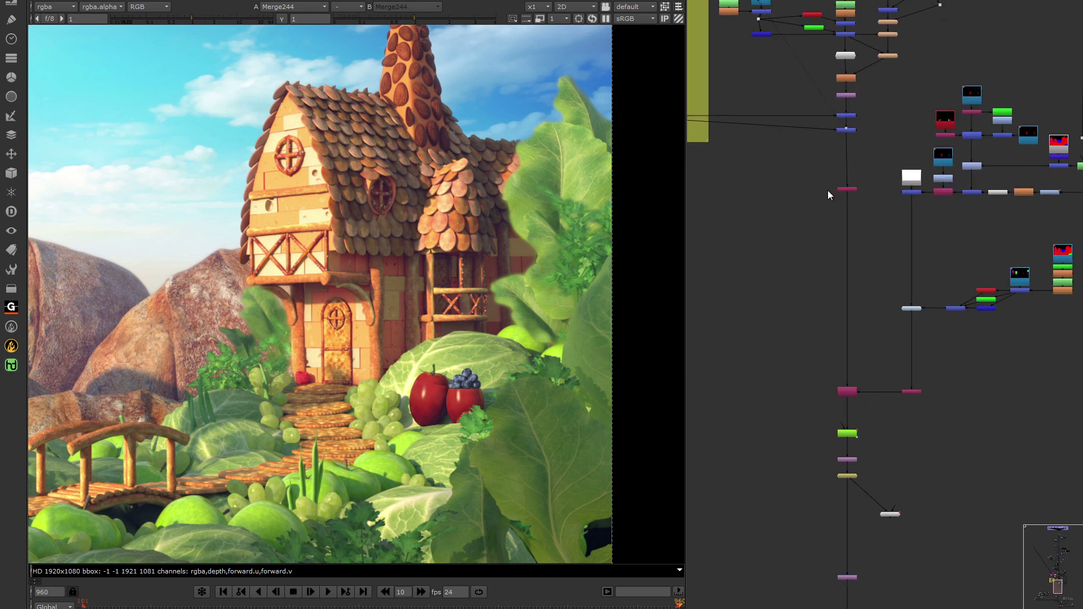
pyautogui.moveTo(895, 402); pyautogui.dragTo(813, 420, button='middle')
pyautogui.click(779, 417)
pyautogui.press('1')
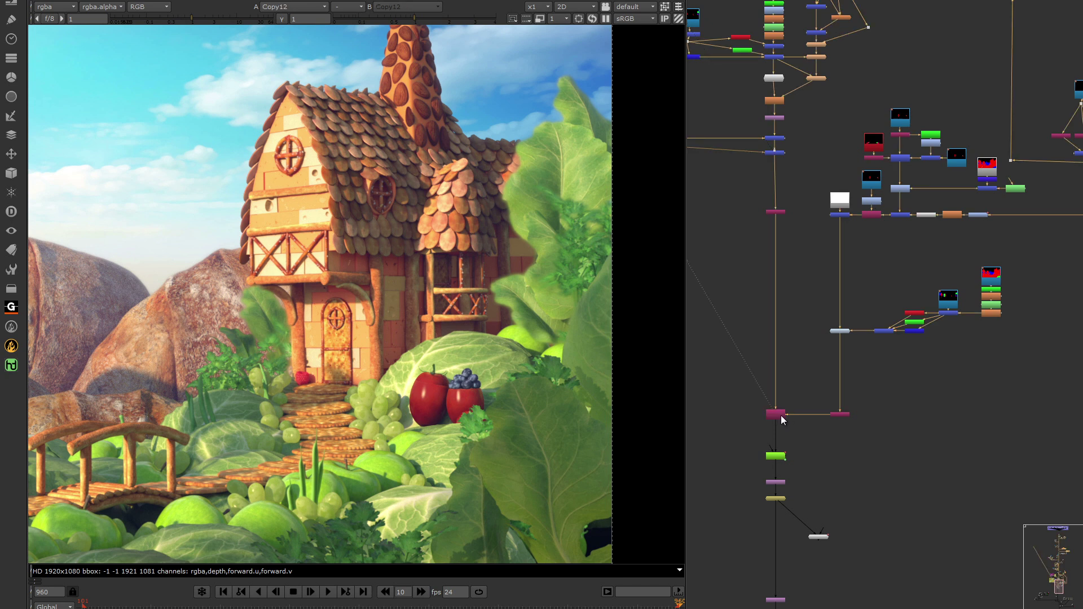
# - View the scene's combined depth pass at Shuffle28
pyautogui.moveTo(822, 474); pyautogui.dragTo(764, 469, button='middle')
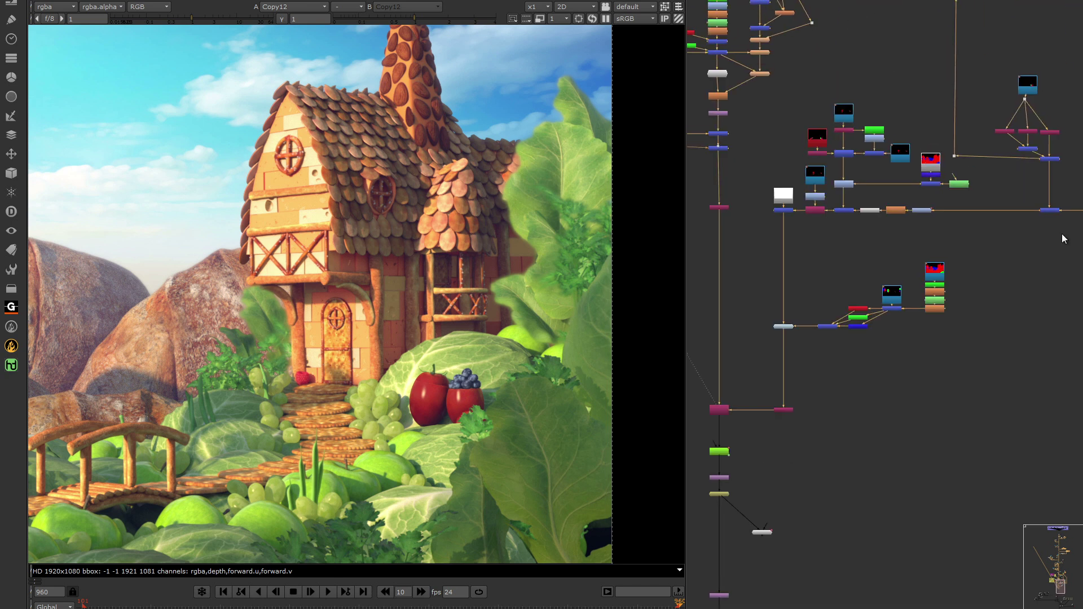
pyautogui.moveTo(976, 161); pyautogui.dragTo(956, 177, button='middle')
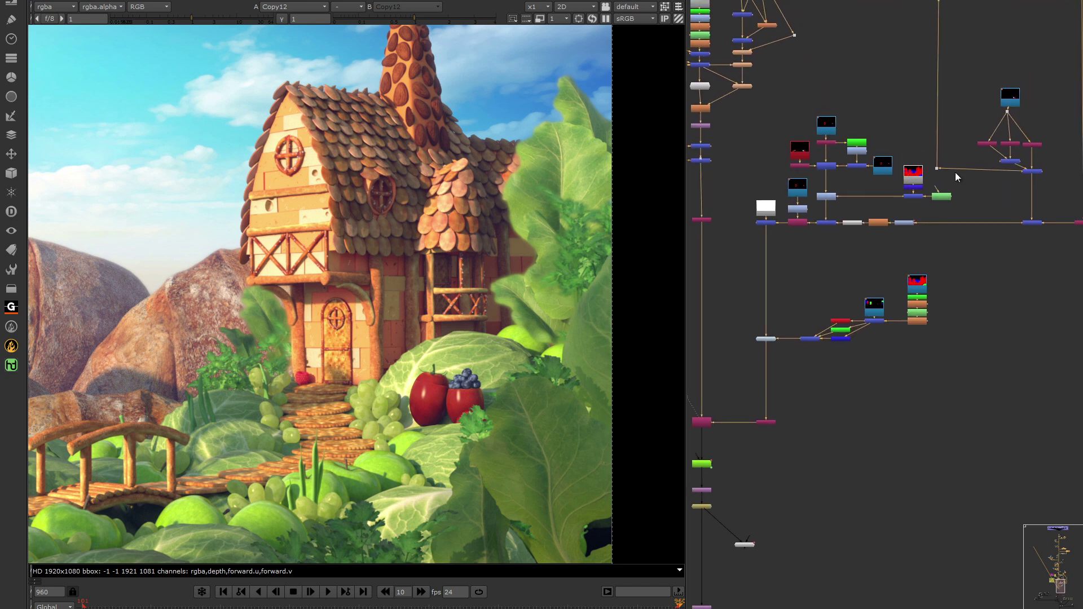
pyautogui.scroll(2, 768, 424)
pyautogui.click(774, 419)
pyautogui.press('1')
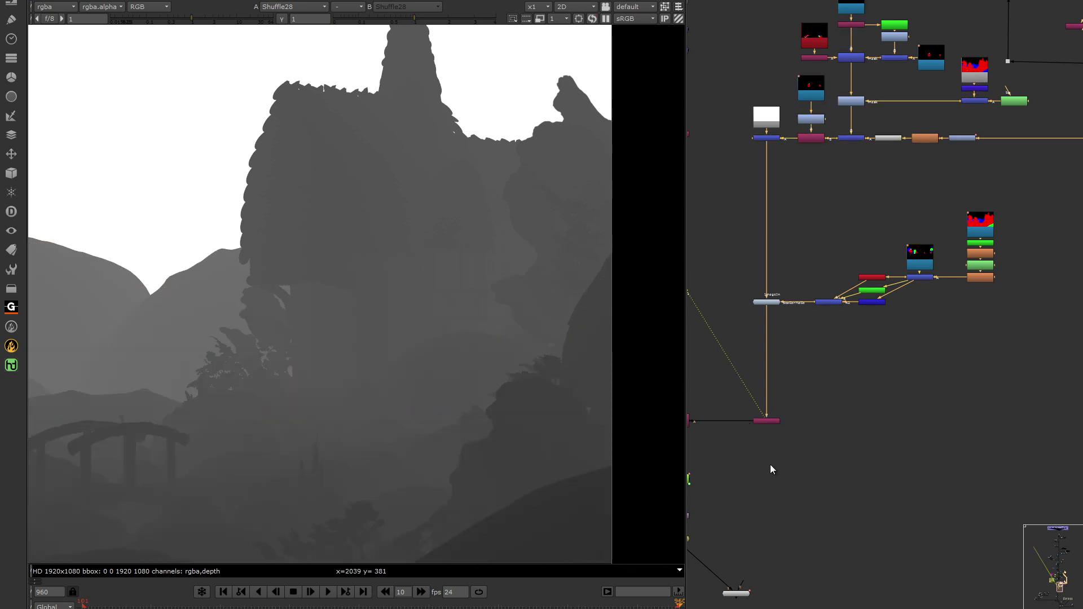
# - View the depth-of-field result at the ZDefocus3 node below Copy12
pyautogui.moveTo(772, 469); pyautogui.dragTo(925, 354, button='middle')
pyautogui.click(860, 351)
pyautogui.press('1')
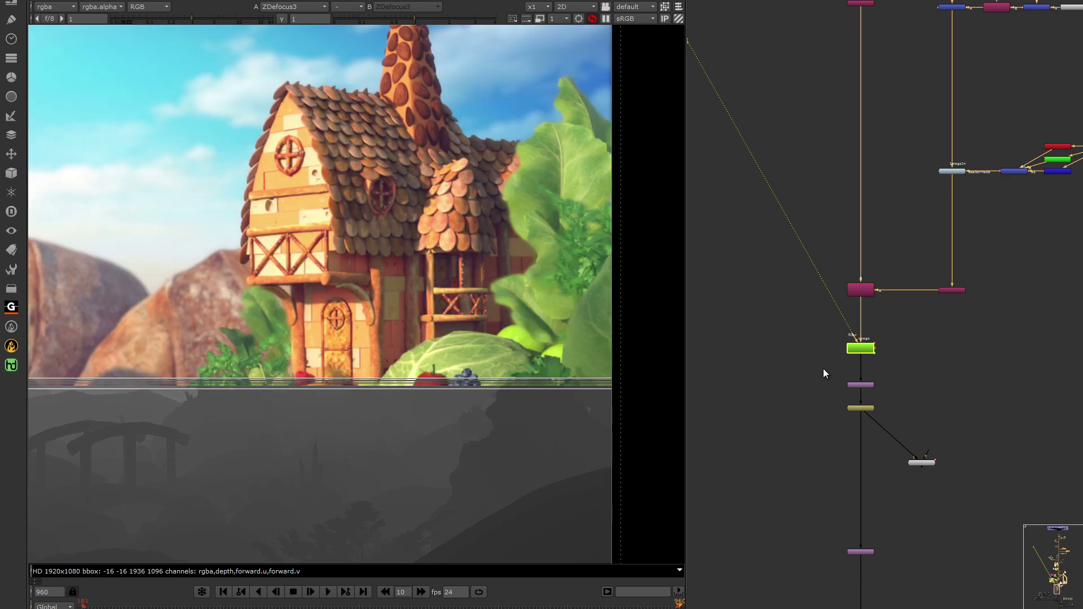
# - View the blurred foreground rock element alone at the Defocus3 node
pyautogui.moveTo(822, 496); pyautogui.dragTo(973, 190, button='middle')
pyautogui.scroll(-6, 973, 190)
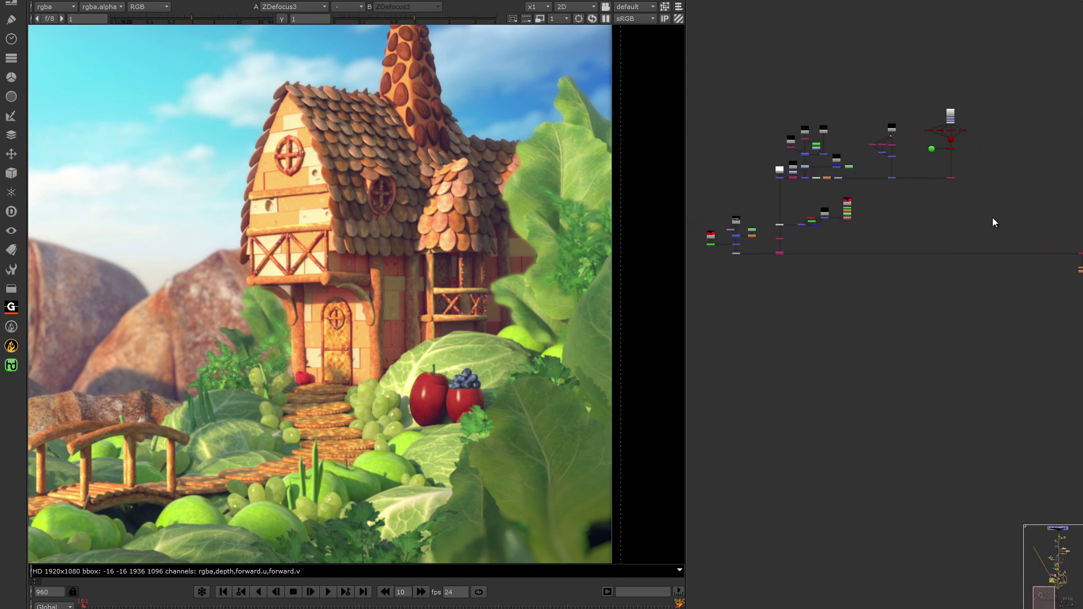
pyautogui.moveTo(993, 219); pyautogui.dragTo(775, 193, button='middle')
pyautogui.moveTo(891, 183); pyautogui.dragTo(822, 197, button='middle')
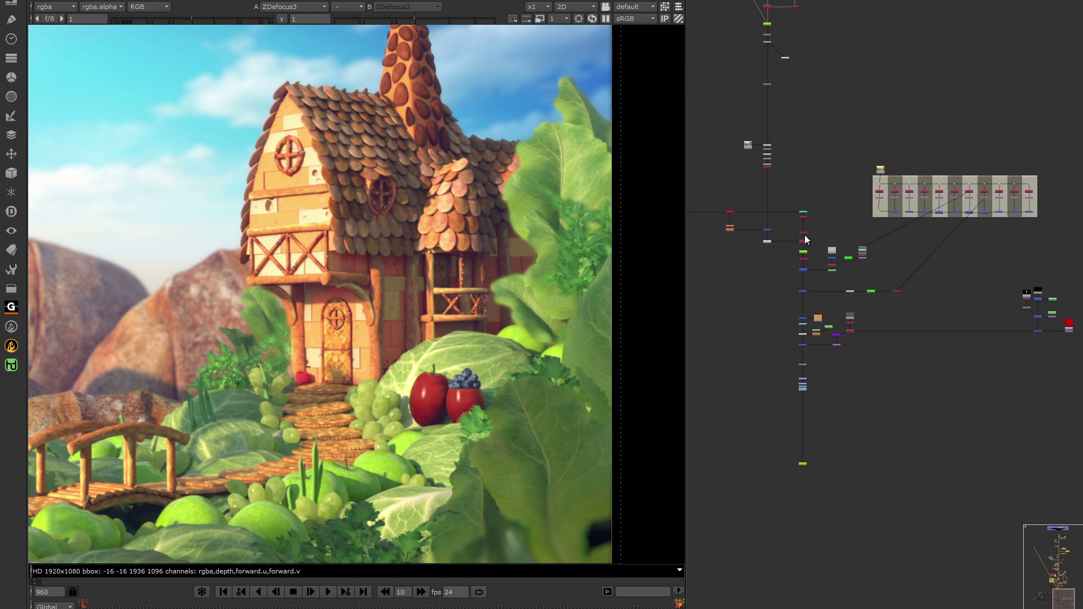
pyautogui.scroll(10, 743, 220)
pyautogui.click(733, 364)
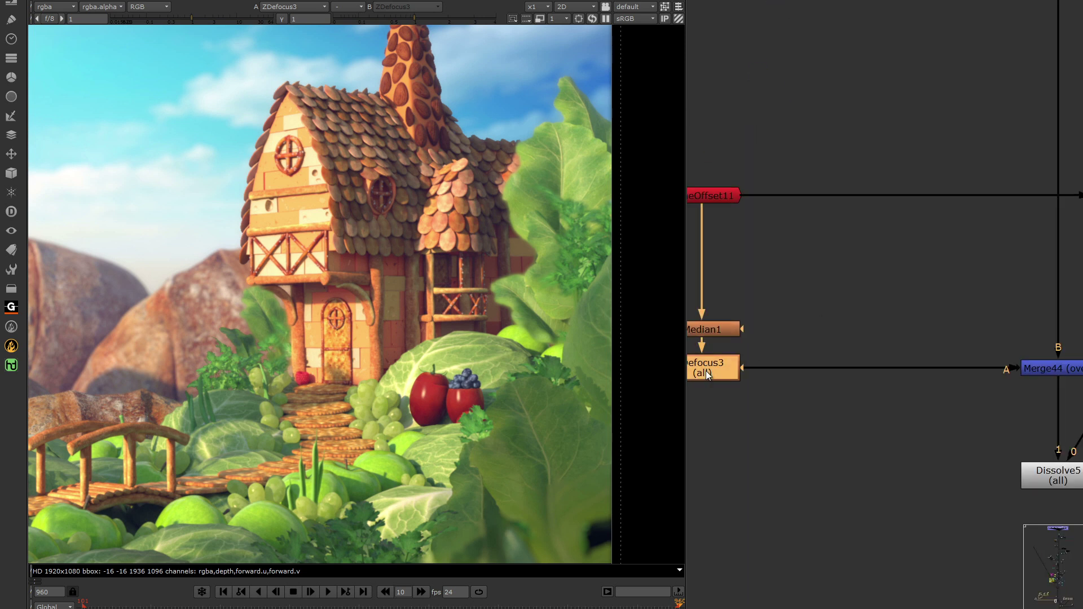
pyautogui.press('1')
pyautogui.click(728, 395)
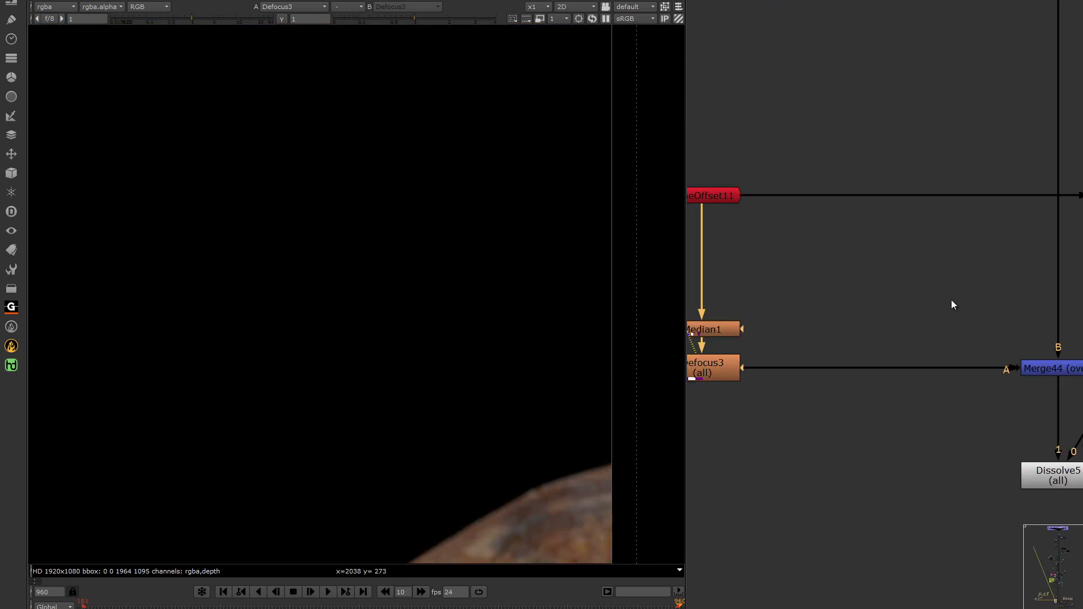
# - View the comp at Merge44, where the defocused foreground rock is merged over the main branch
pyautogui.scroll(-3, 846, 288)
pyautogui.moveTo(926, 335); pyautogui.dragTo(749, 315, button='middle')
pyautogui.click(748, 315)
pyautogui.press('1')
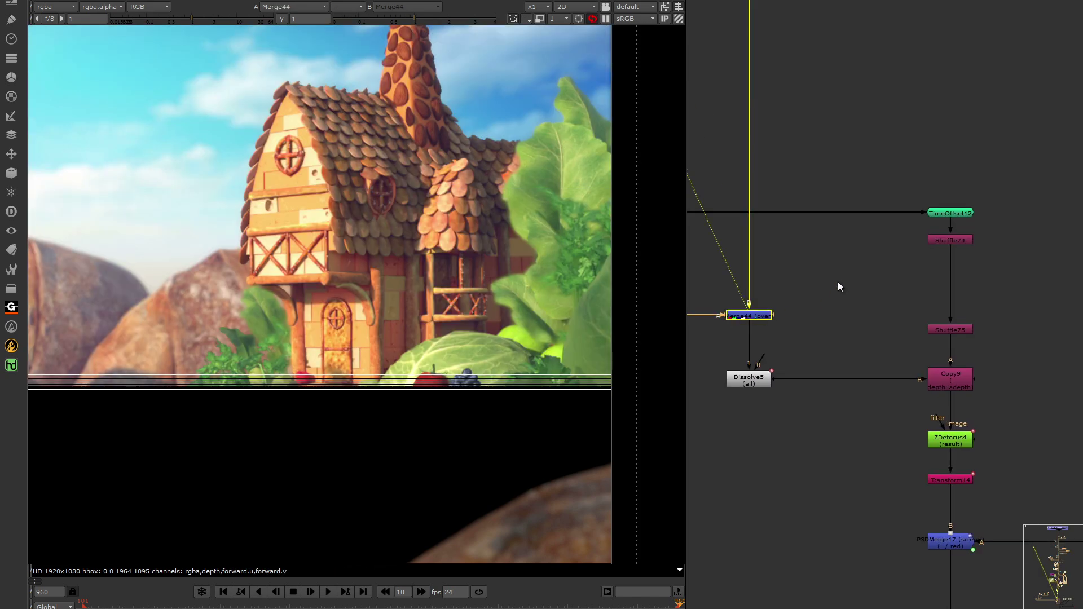
# - Connect the final grading node chain directly to Copy9, bypassing the effects nodes between them, and move the chain beside the main branch
pyautogui.click(838, 282)
pyautogui.scroll(-5, 905, 293)
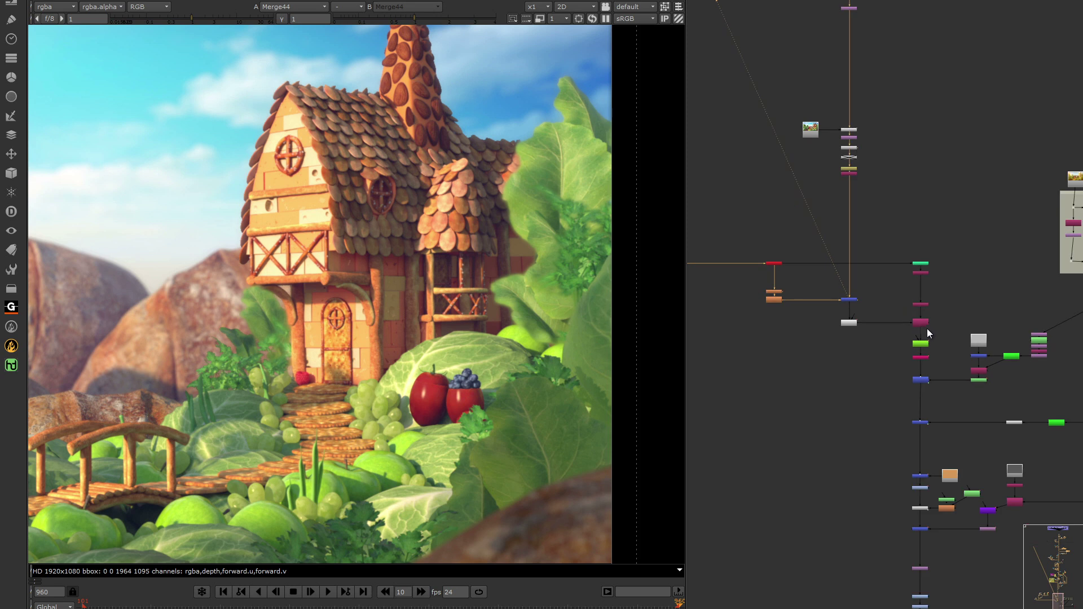
pyautogui.moveTo(905, 297); pyautogui.dragTo(825, 253, button='middle')
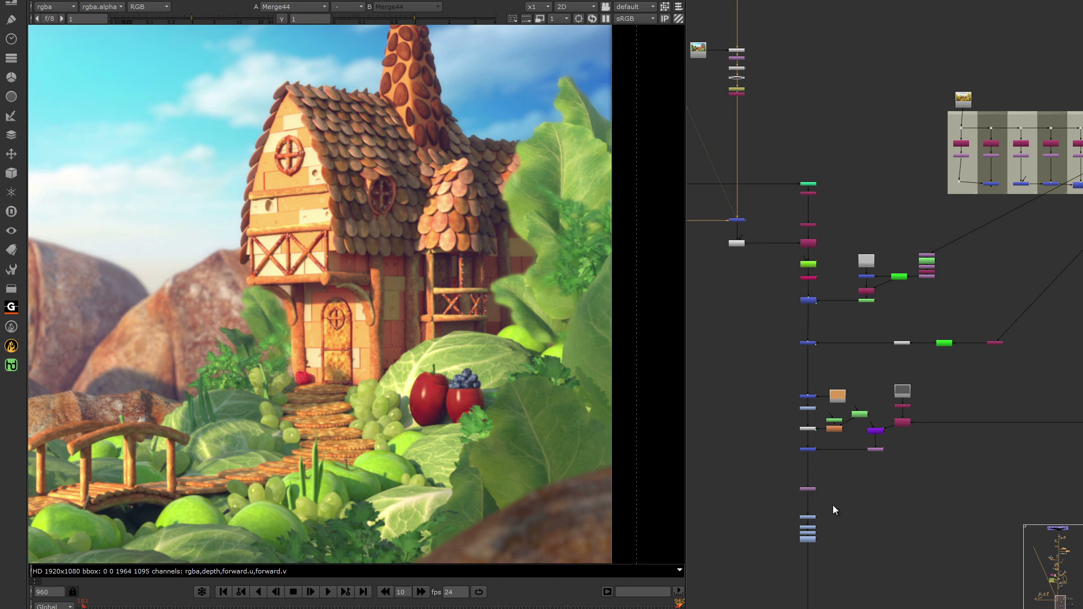
pyautogui.moveTo(833, 506); pyautogui.dragTo(871, 428, button='middle')
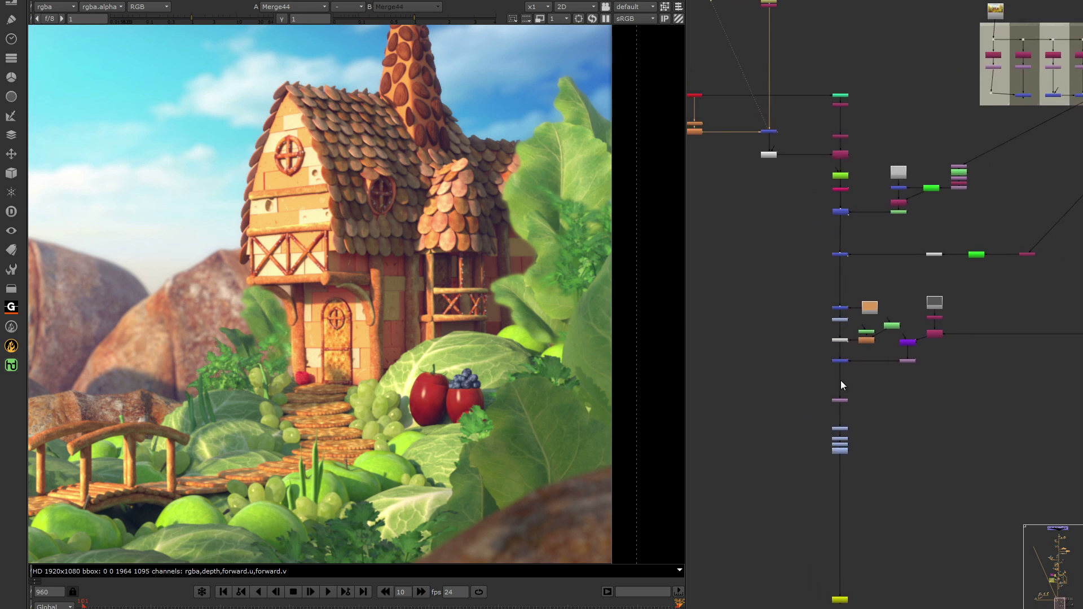
pyautogui.moveTo(842, 370); pyautogui.dragTo(841, 152)
pyautogui.moveTo(788, 382); pyautogui.dragTo(902, 608)
pyautogui.moveTo(840, 593); pyautogui.dragTo(754, 504)
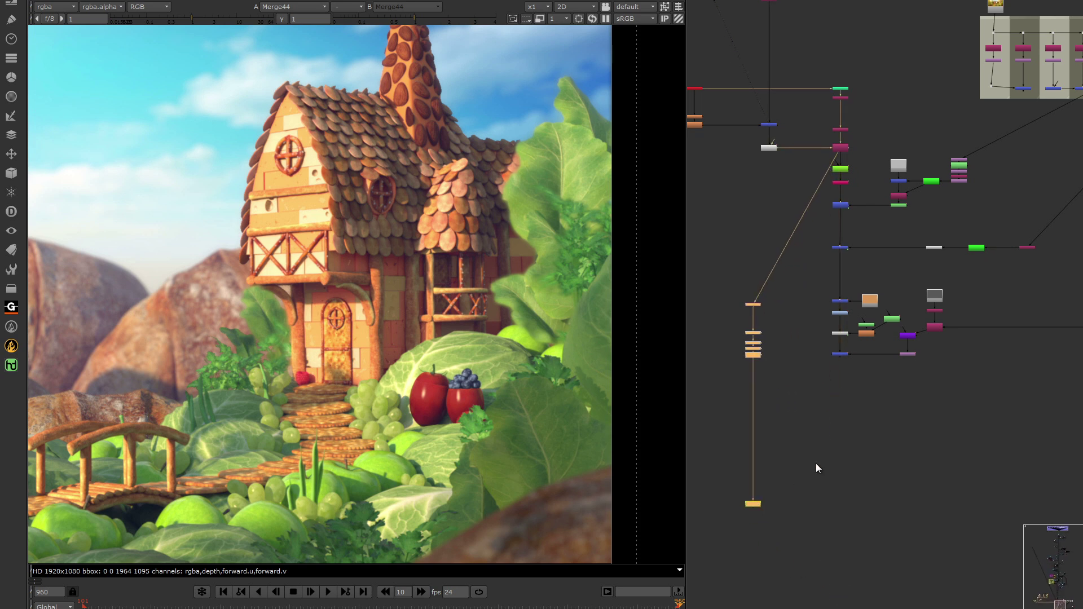
# - View the graded comp at the Clamp7 node in the relocated final chain
pyautogui.click(769, 389)
pyautogui.click(753, 355)
pyautogui.press('1')
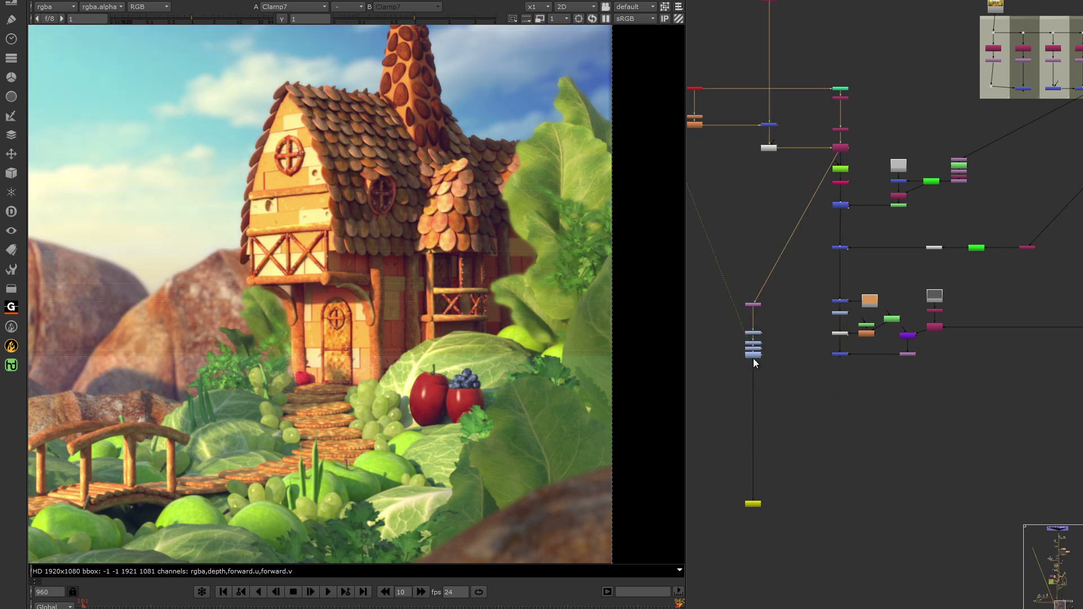